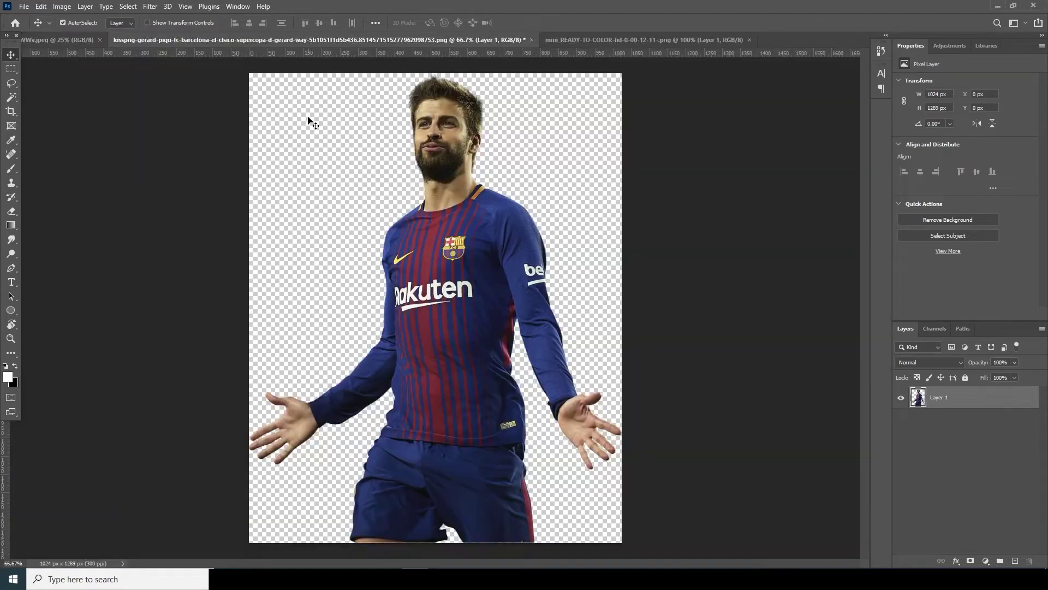
Create a new 1080 x 1350 px document at 300 pixels/inch in 16-bit RGB with a white background
{"action": "left_click", "coordinate": [23, 7]}
{"action": "left_click", "coordinate": [30, 17]}
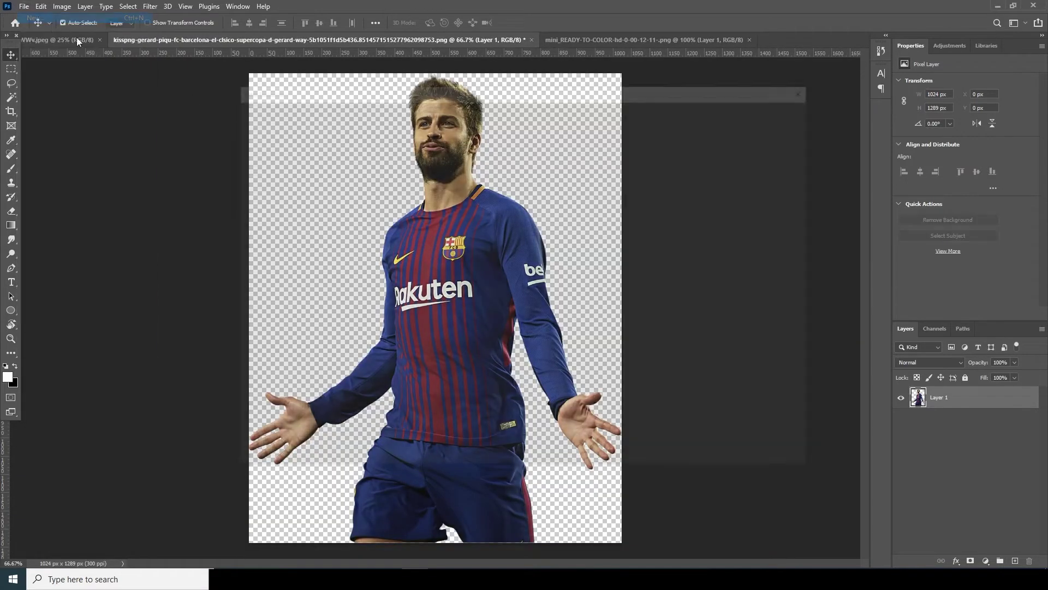
{"action": "left_click_drag", "start_coordinate": [390, 94], "coordinate": [259, 86]}
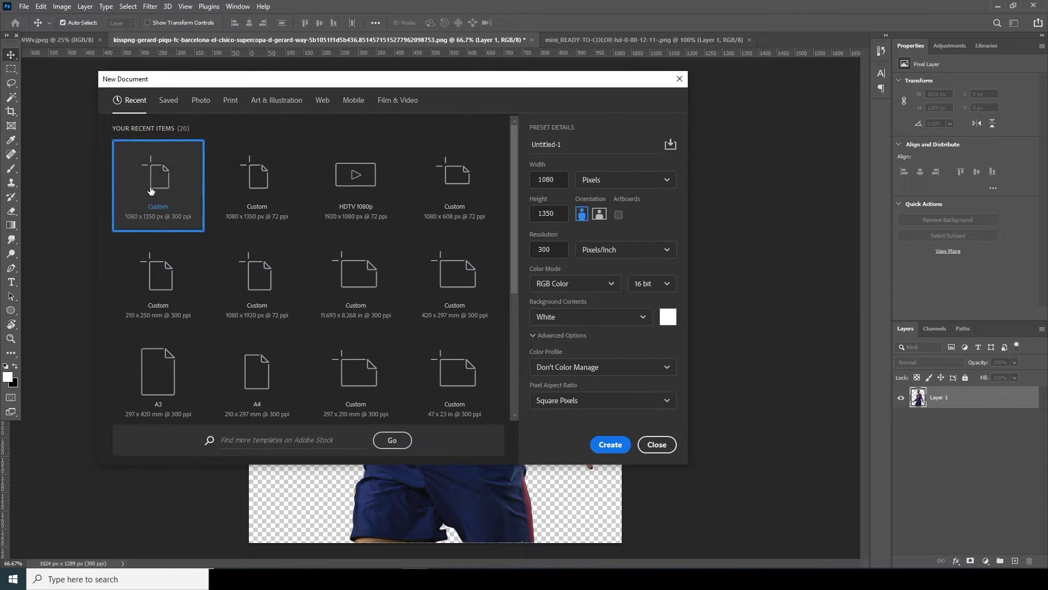
{"action": "key", "text": "Tab"}
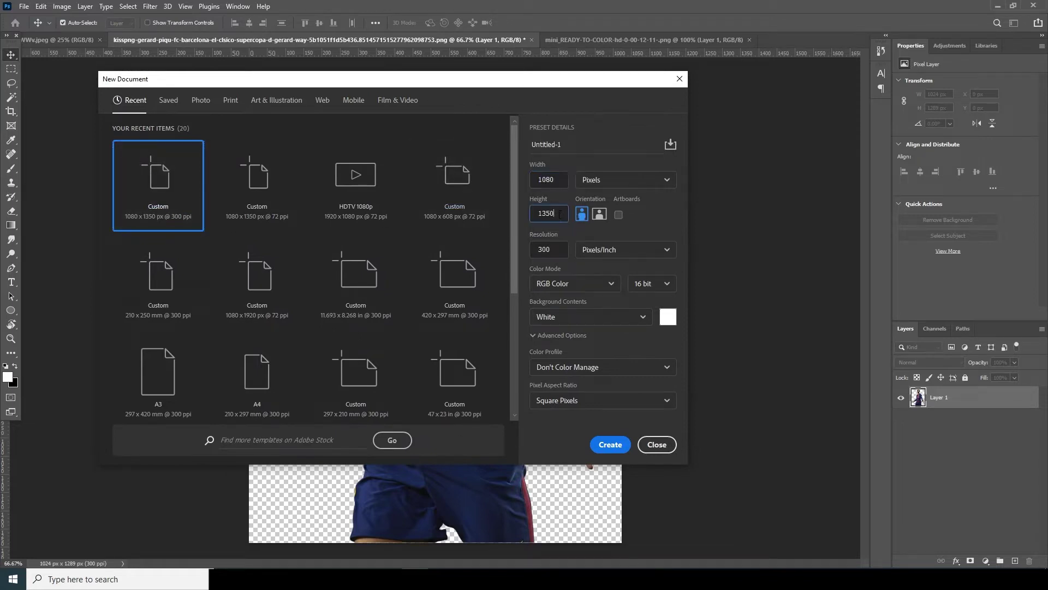
{"action": "key", "text": "Tab"}
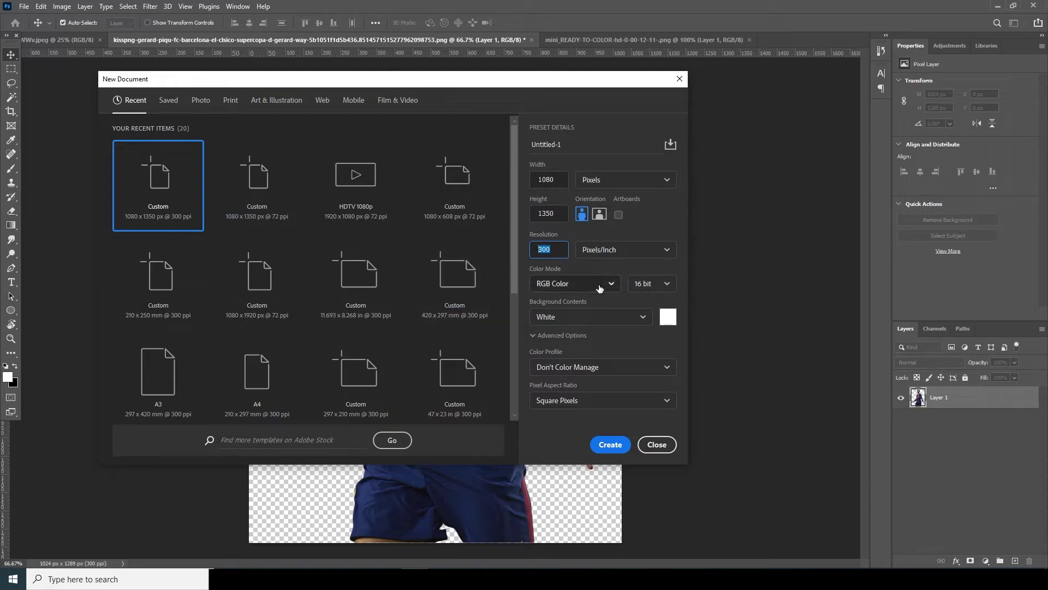
{"action": "left_click", "coordinate": [661, 285]}
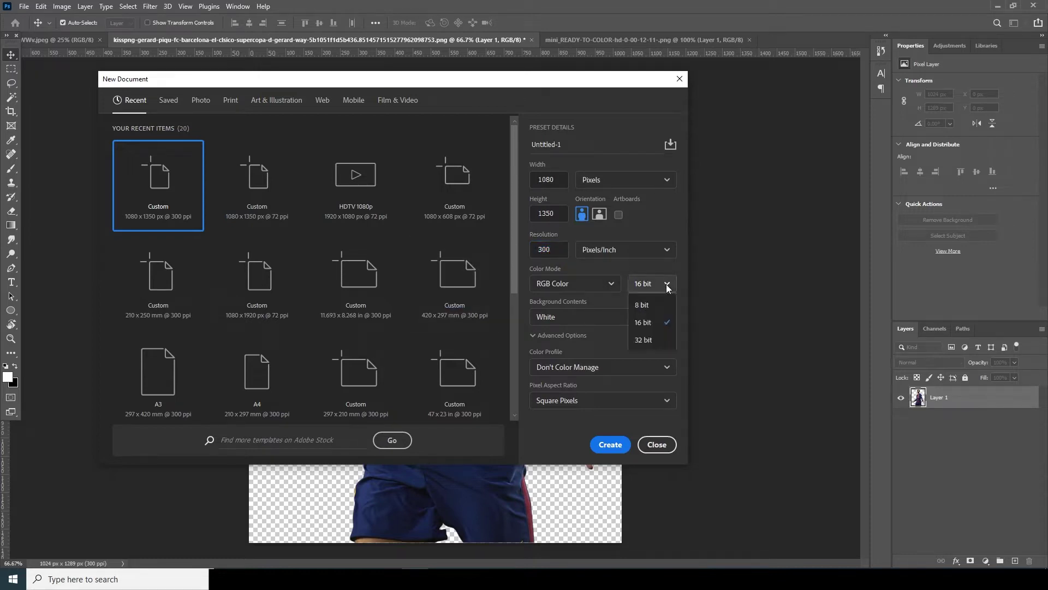
{"action": "left_click", "coordinate": [653, 328]}
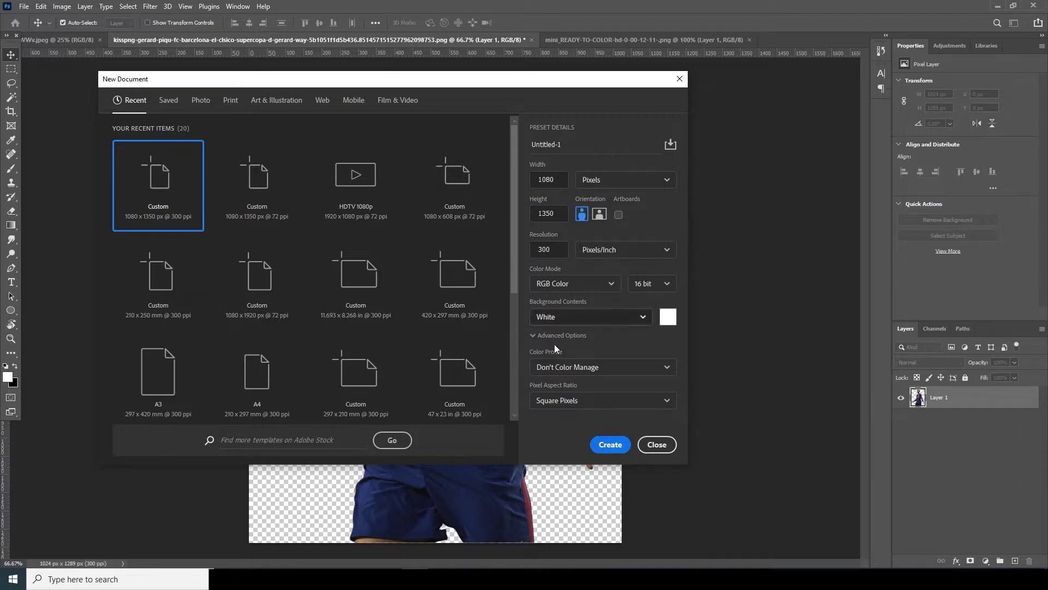
{"action": "left_click", "coordinate": [610, 445]}
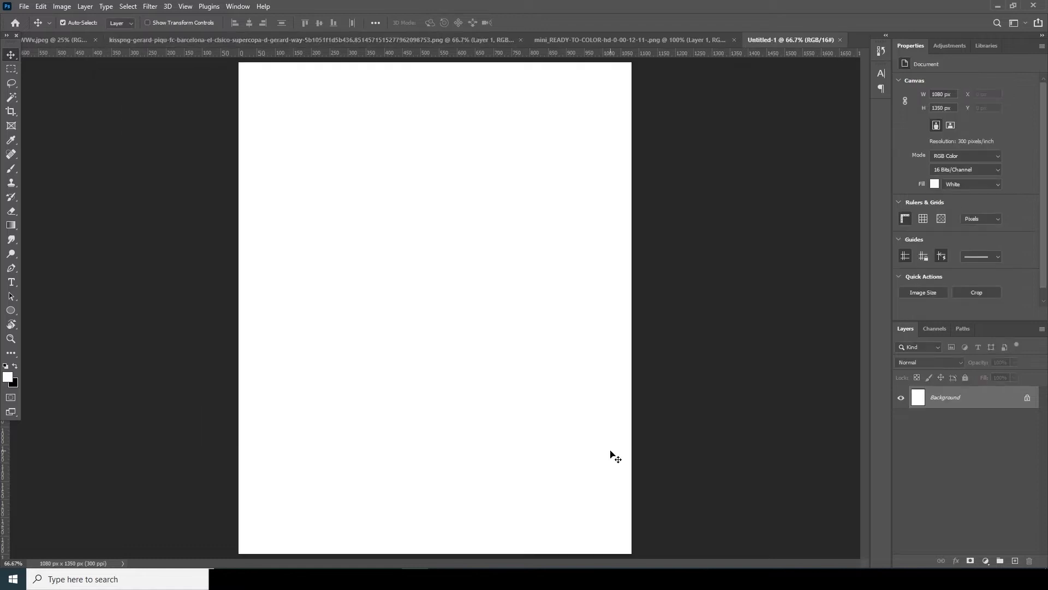
Copy the "READY TO COLOR" stadium picture into the new document at X 0, Y 271 px and convert it to a smart object
{"action": "left_click", "coordinate": [670, 44]}
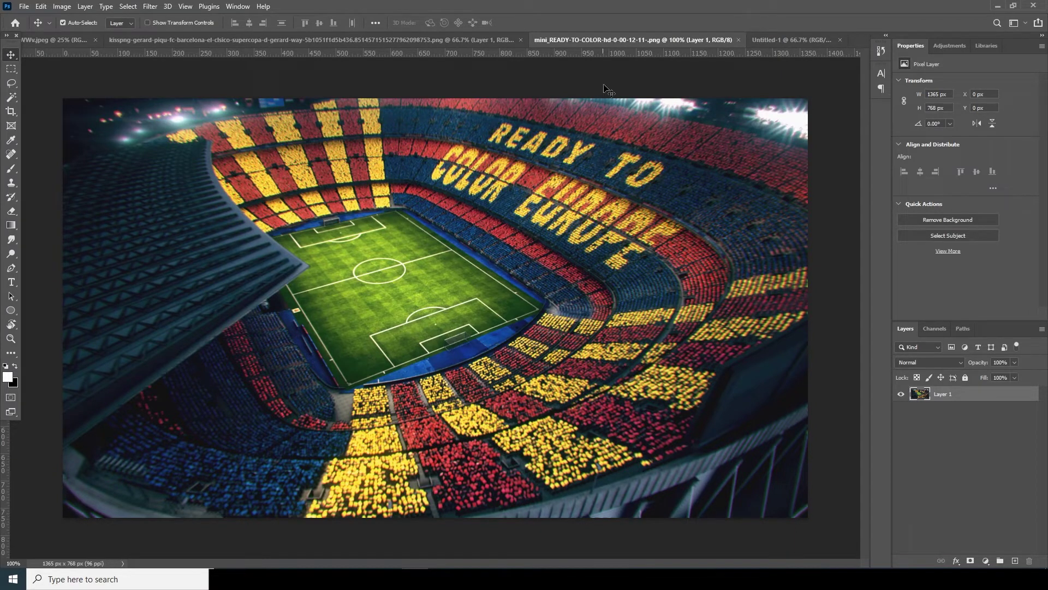
{"action": "left_click_drag", "start_coordinate": [605, 41], "coordinate": [312, 290]}
{"action": "left_click_drag", "start_coordinate": [393, 418], "coordinate": [496, 195]}
{"action": "left_click", "coordinate": [502, 223]}
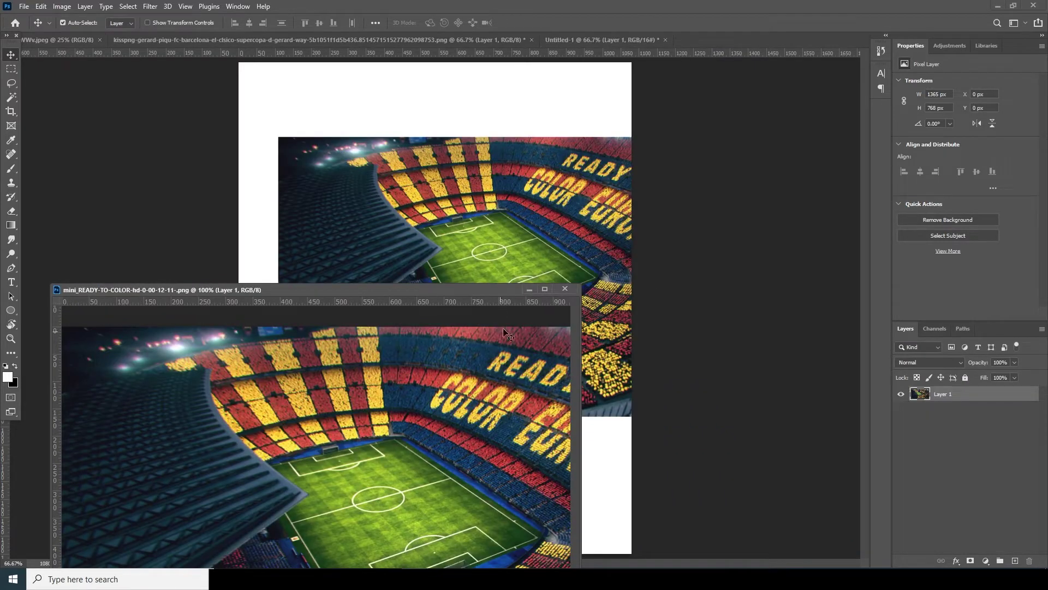
{"action": "left_click", "coordinate": [531, 289]}
{"action": "left_click_drag", "start_coordinate": [477, 272], "coordinate": [435, 297]}
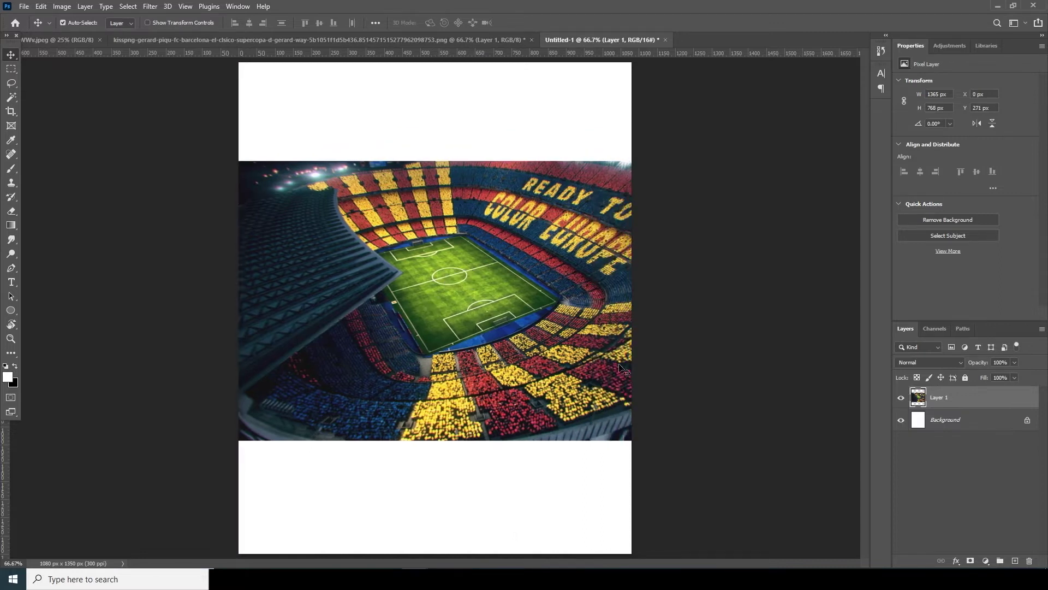
{"action": "right_click", "coordinate": [955, 397]}
{"action": "left_click", "coordinate": [877, 256]}
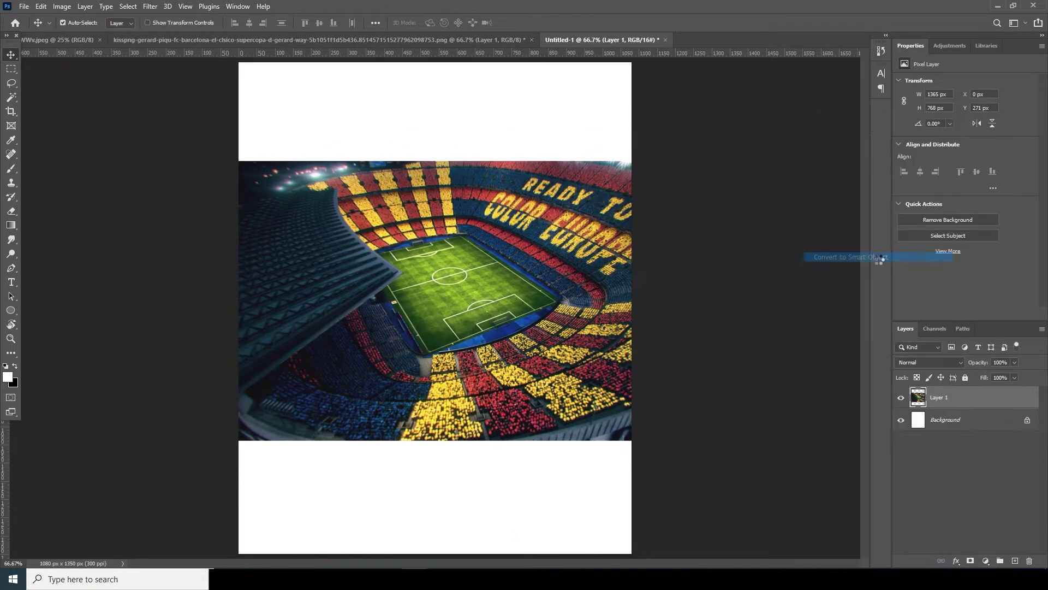
Copy the grass-level stadium photo with the cloudy sky into the new document above the first stadium layer
{"action": "left_click", "coordinate": [291, 42]}
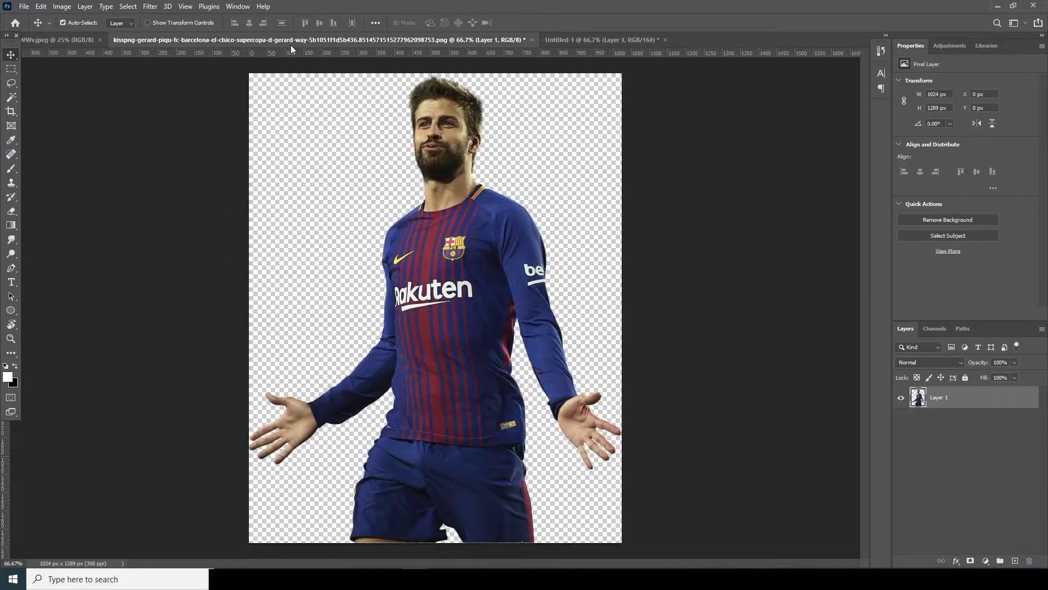
{"action": "left_click", "coordinate": [81, 41]}
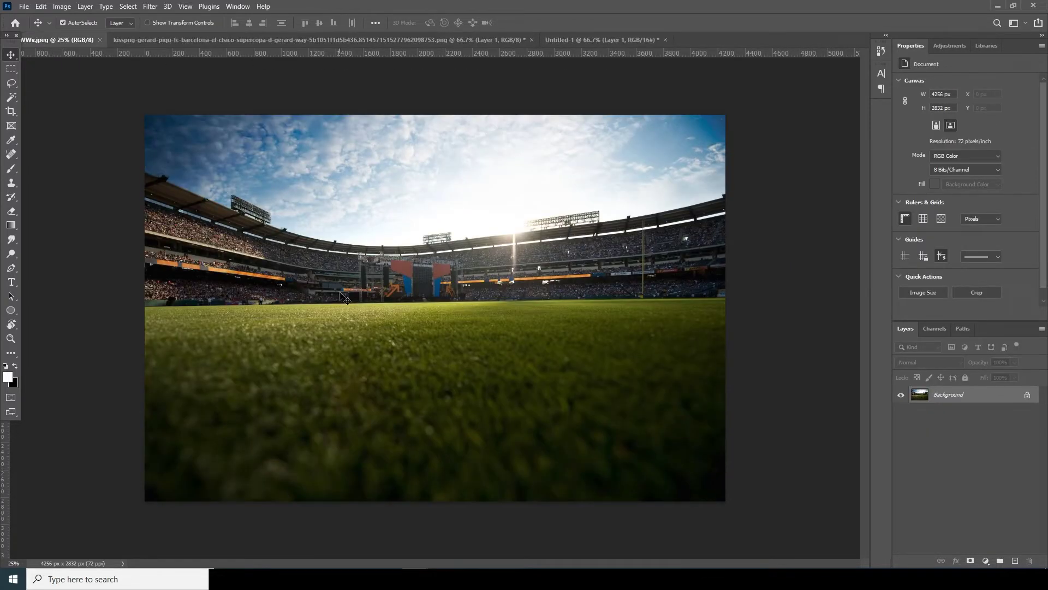
{"action": "left_click_drag", "start_coordinate": [617, 47], "coordinate": [415, 266]}
{"action": "left_click", "coordinate": [499, 224]}
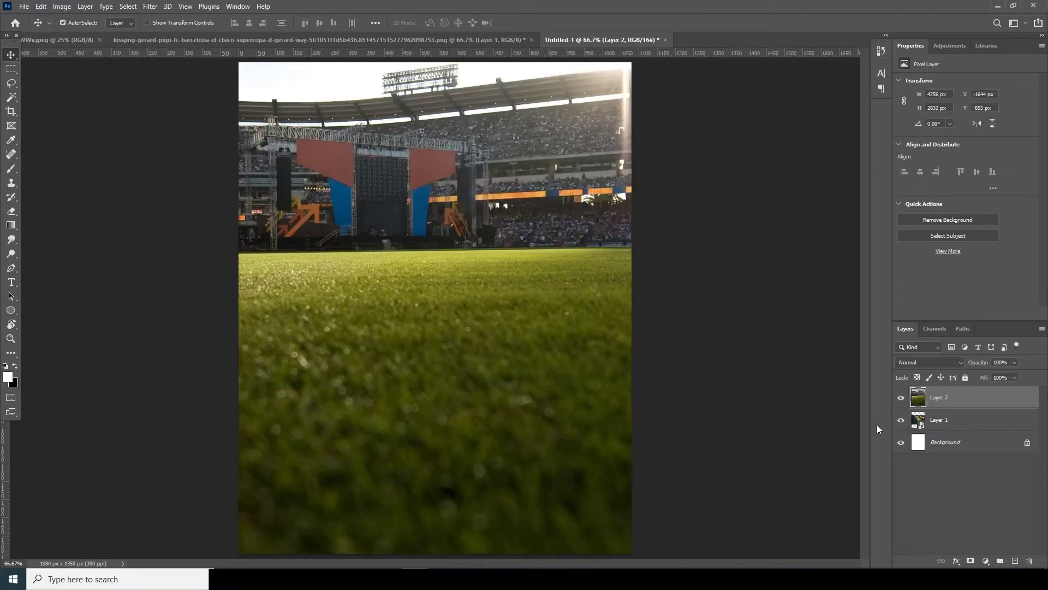
{"action": "right_click", "coordinate": [962, 400]}
{"action": "left_click", "coordinate": [875, 315]}
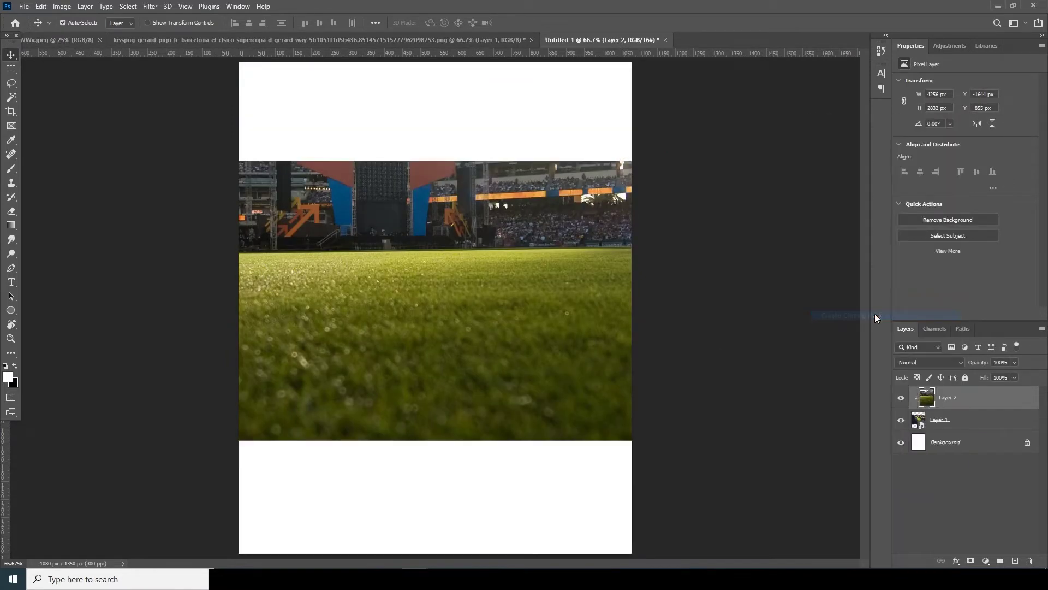
{"action": "key", "text": "ctrl+z"}
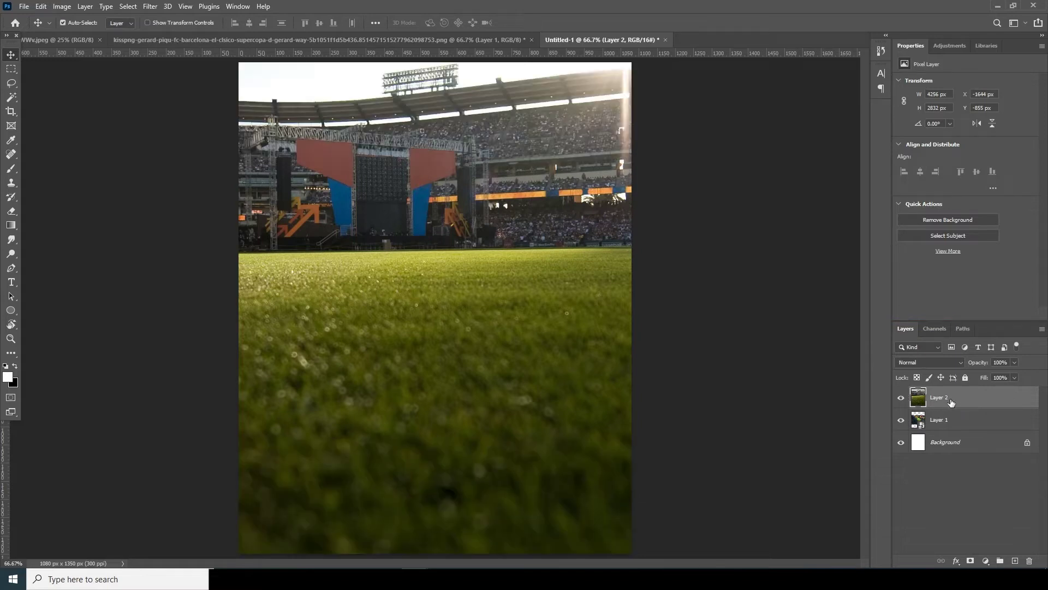
Convert the grass-level stadium layer to a smart object and scale it down to about 32%
{"action": "right_click", "coordinate": [952, 394]}
{"action": "left_click", "coordinate": [863, 258]}
{"action": "scroll", "coordinate": [538, 305], "scroll_direction": "down", "scroll_amount": 3}
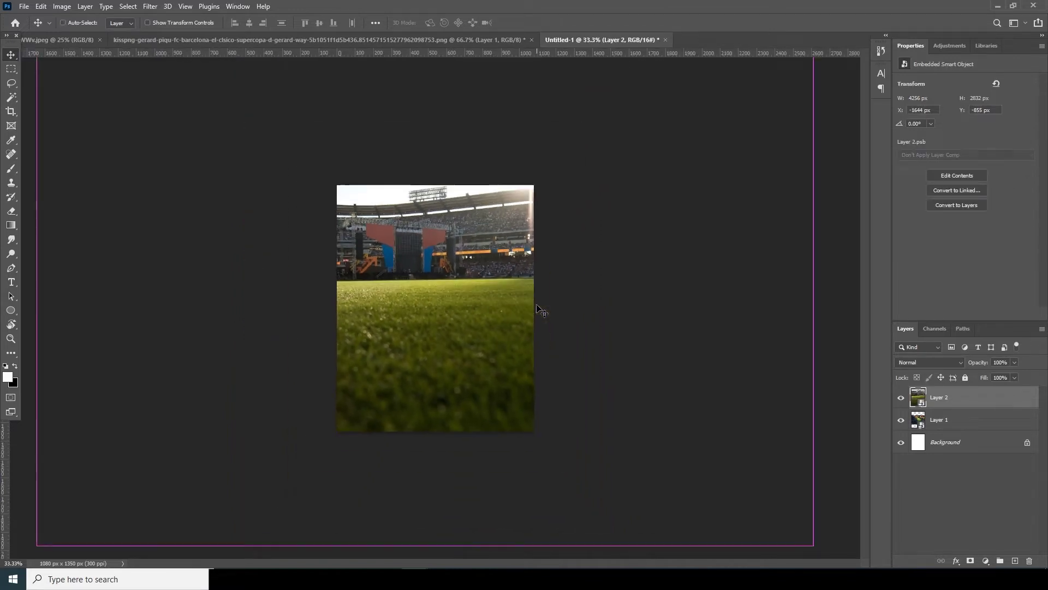
{"action": "key", "text": "ctrl+t"}
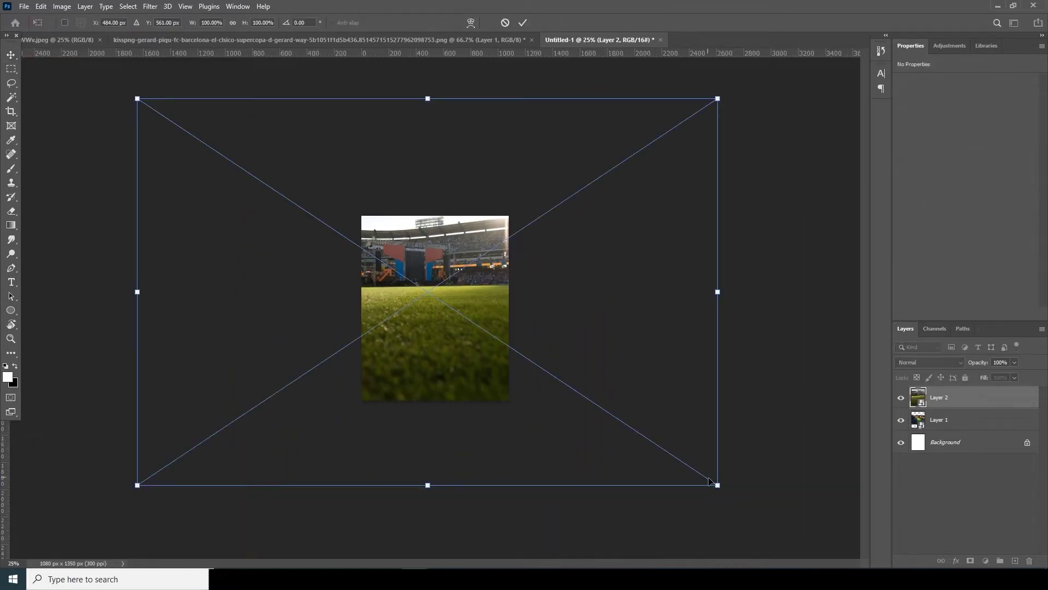
{"action": "left_click_drag", "start_coordinate": [717, 485], "coordinate": [528, 348]}
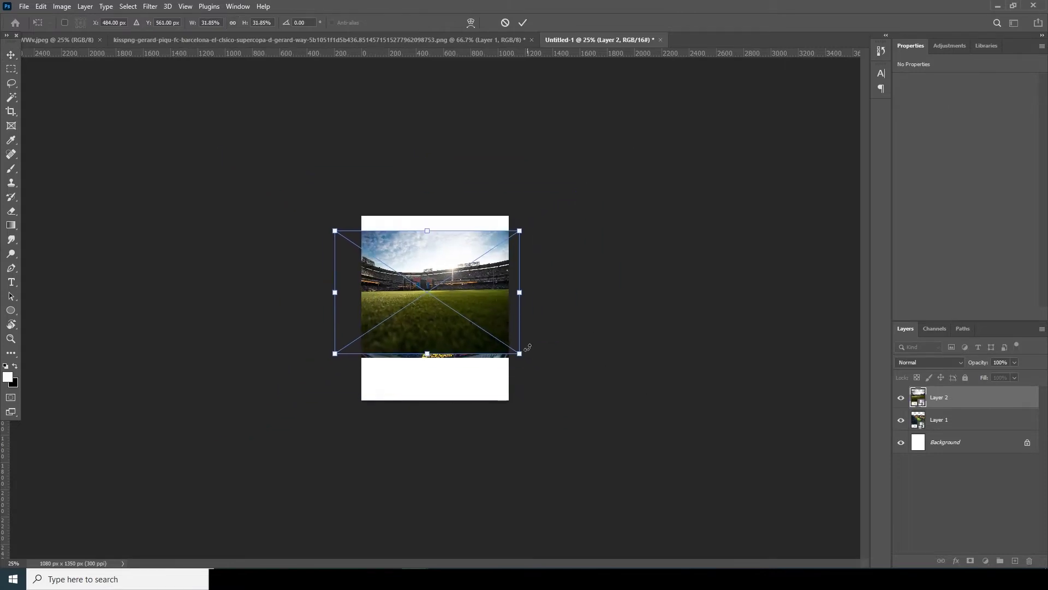
{"action": "key", "text": "Return"}
Move Layer 2 below Layer 1, hide Layer 1, and transform Layer 2 to about 57% scale and -13.9° to fill the canvas
{"action": "left_click_drag", "start_coordinate": [935, 403], "coordinate": [937, 430]}
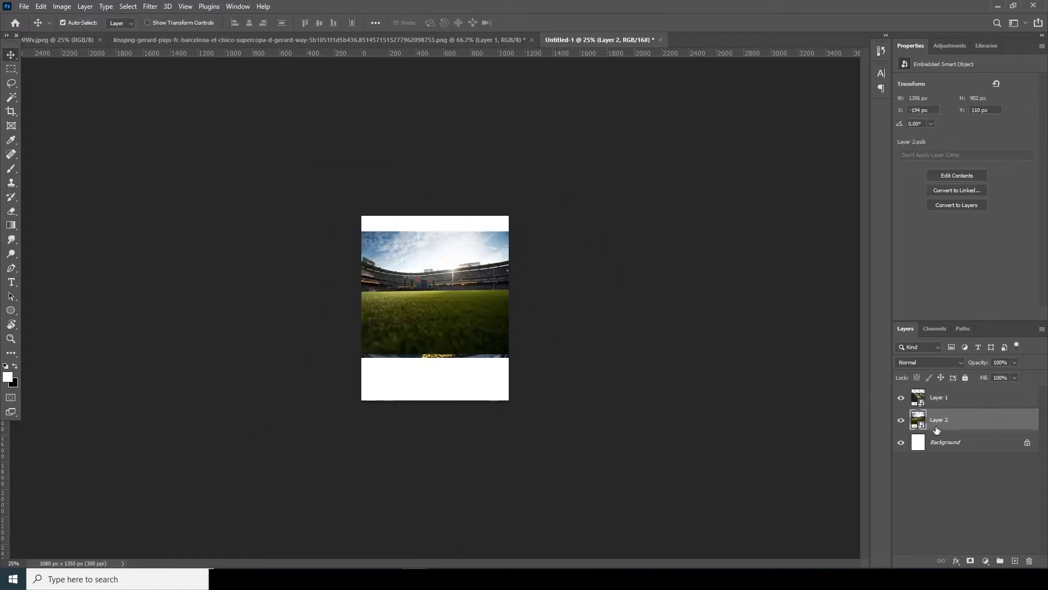
{"action": "left_click", "coordinate": [902, 399]}
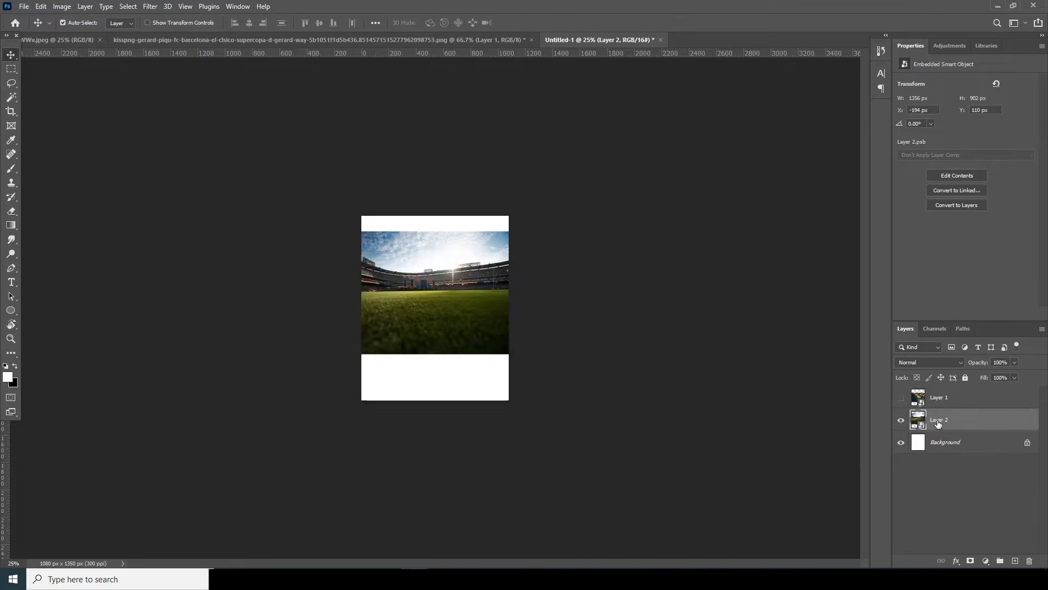
{"action": "key", "text": "ctrl+t"}
{"action": "key", "text": "Escape"}
{"action": "key", "text": "ctrl+t"}
{"action": "left_click_drag", "start_coordinate": [584, 379], "coordinate": [631, 374]}
{"action": "left_click_drag", "start_coordinate": [507, 363], "coordinate": [508, 364]}
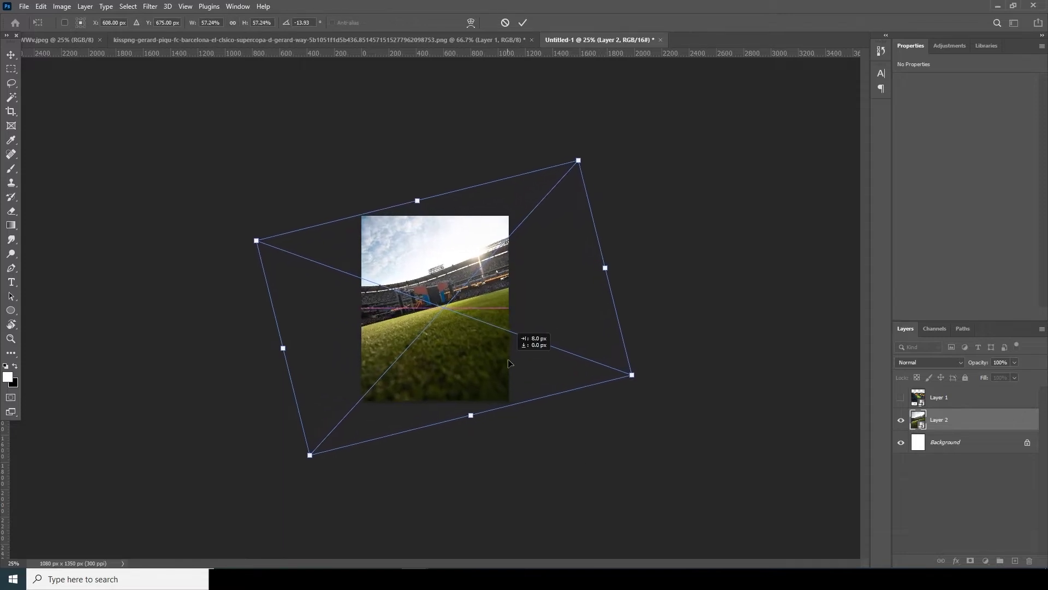
{"action": "key", "text": "Return"}
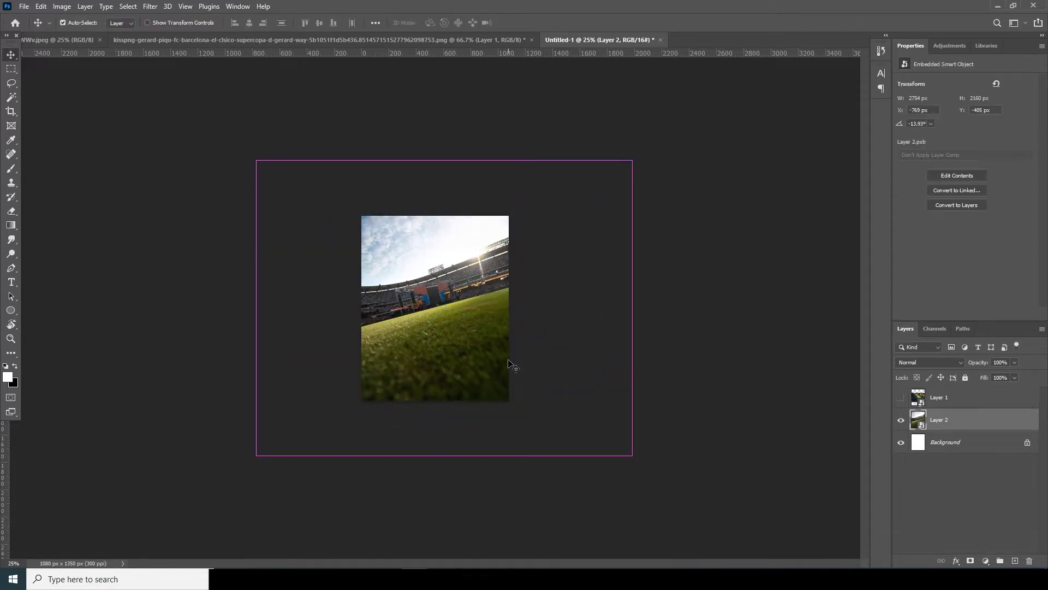
Show Layer 1 again, rotate it to about -19.7° and enlarge it so the stands fill the canvas below the roofline
{"action": "key", "text": "ctrl+plus"}
{"action": "key", "text": "ctrl+plus"}
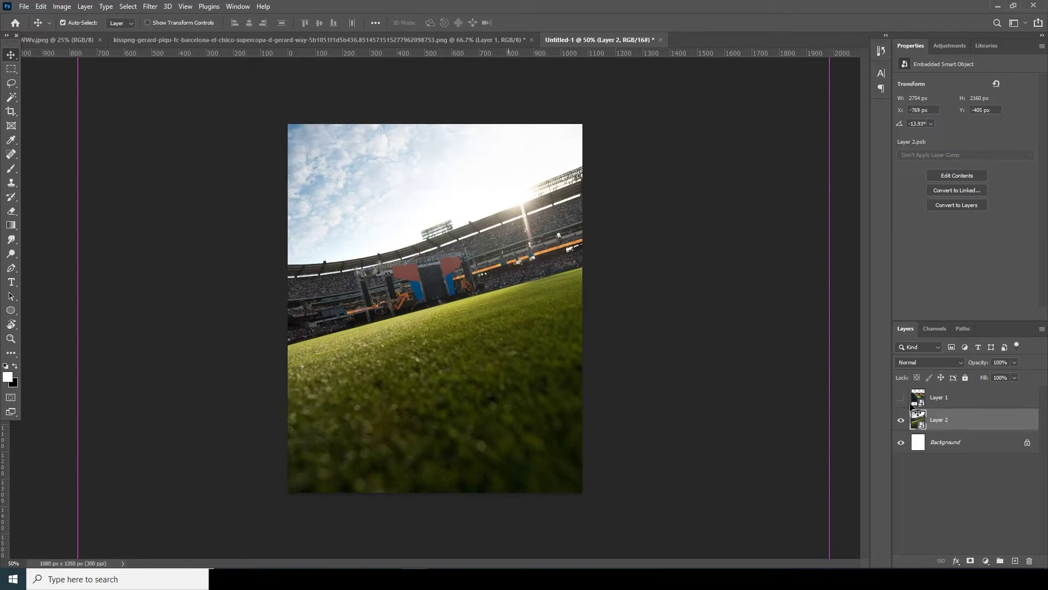
{"action": "left_click", "coordinate": [902, 399]}
{"action": "left_click", "coordinate": [935, 402]}
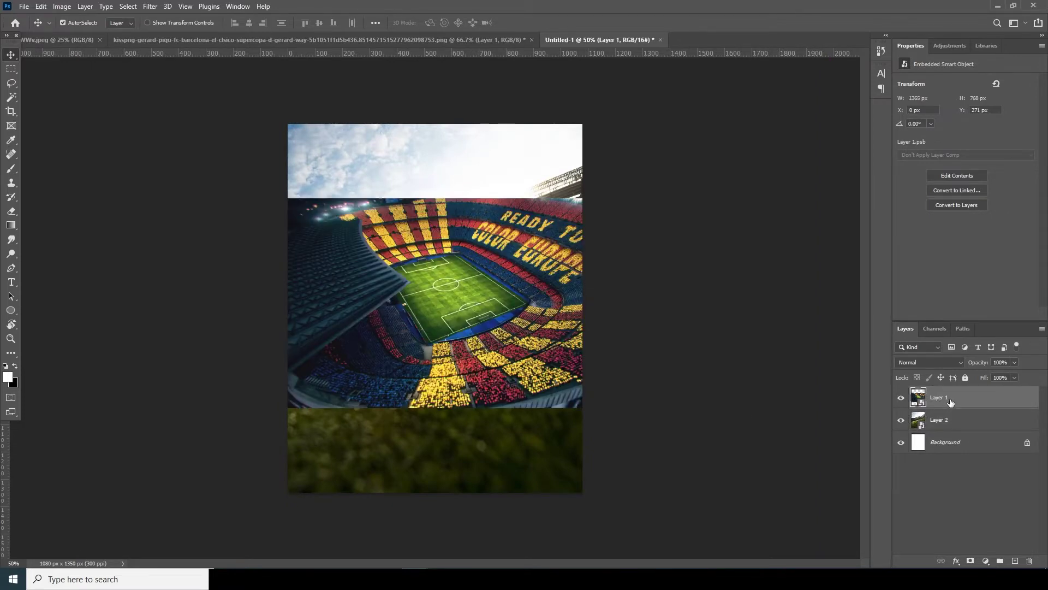
{"action": "key", "text": "ctrl+t"}
{"action": "left_click_drag", "start_coordinate": [775, 418], "coordinate": [756, 344]}
{"action": "left_click_drag", "start_coordinate": [592, 338], "coordinate": [578, 375]}
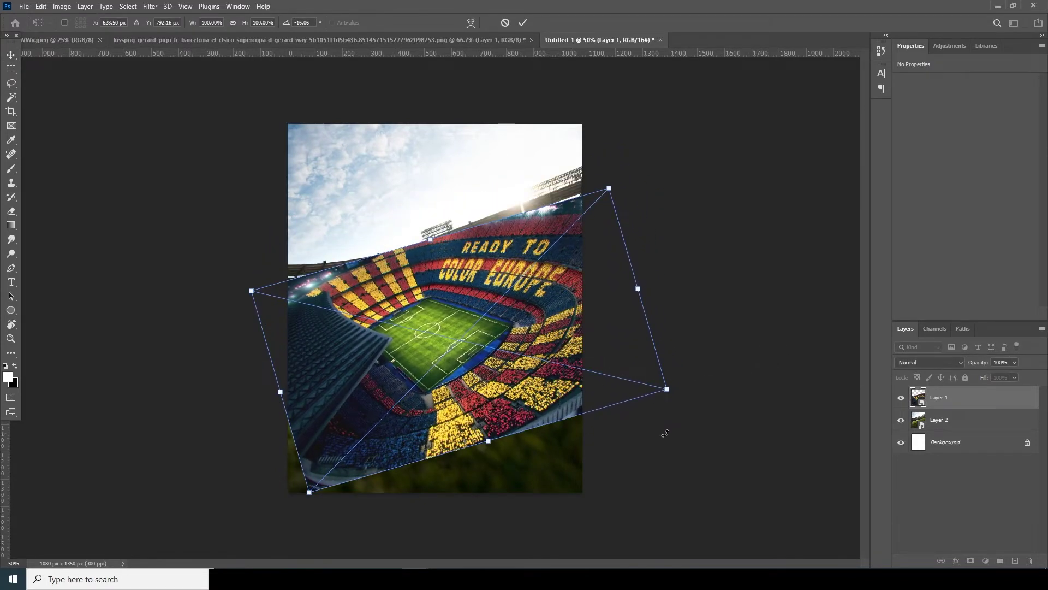
{"action": "left_click_drag", "start_coordinate": [676, 403], "coordinate": [694, 445]}
{"action": "left_click_drag", "start_coordinate": [815, 424], "coordinate": [809, 397]}
{"action": "left_click_drag", "start_coordinate": [634, 401], "coordinate": [626, 408]}
{"action": "mouse_move", "coordinate": [764, 321]}
{"action": "left_mouse_down"}
{"action": "mouse_move", "coordinate": [771, 337]}
{"action": "mouse_move", "coordinate": [764, 327]}
{"action": "left_mouse_up"}
{"action": "left_click_drag", "start_coordinate": [744, 432], "coordinate": [754, 435]}
{"action": "left_click_drag", "start_coordinate": [664, 405], "coordinate": [664, 410]}
{"action": "key", "text": "Return"}
Scale Layer 2 to about 64% and shift it so its roof and floodlights line up with the upper edge of the stands
{"action": "left_click", "coordinate": [758, 440], "text": "ctrl"}
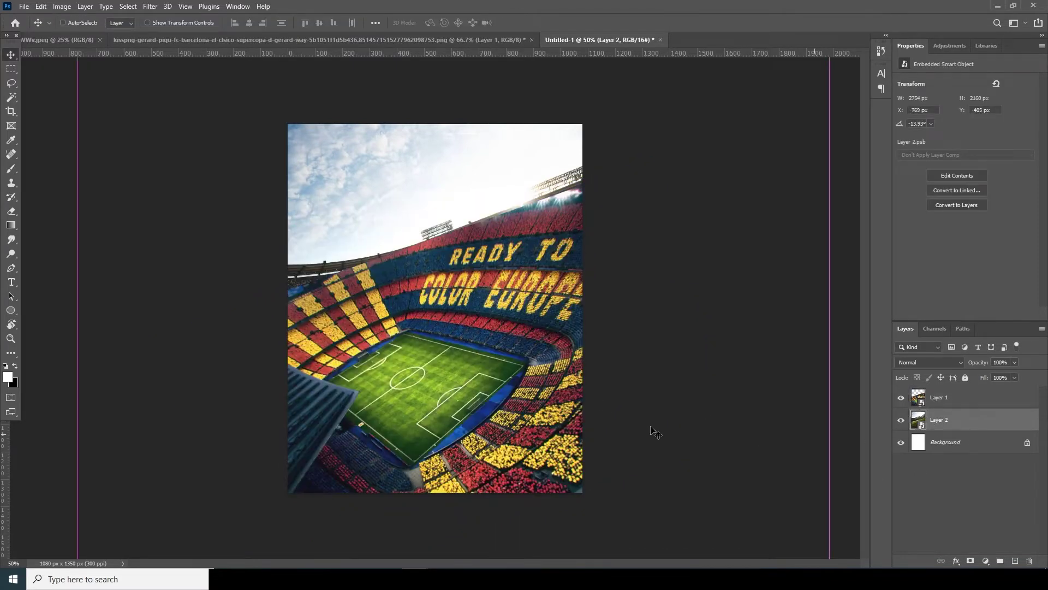
{"action": "key", "text": "ctrl+t"}
{"action": "left_click_drag", "start_coordinate": [529, 300], "coordinate": [511, 300]}
{"action": "left_click_drag", "start_coordinate": [811, 442], "coordinate": [853, 456]}
{"action": "left_click_drag", "start_coordinate": [664, 342], "coordinate": [634, 364]}
{"action": "key", "text": "Return"}
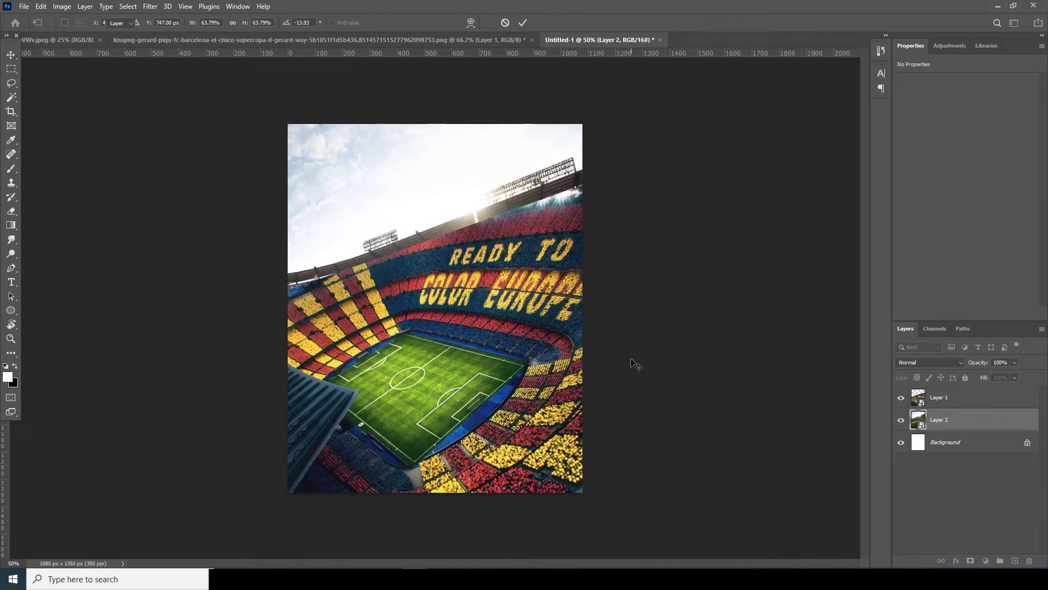
{"action": "key", "text": "Down"}
{"action": "key", "text": "Down"}
{"action": "key", "text": "Down"}
{"action": "key", "text": "Down"}
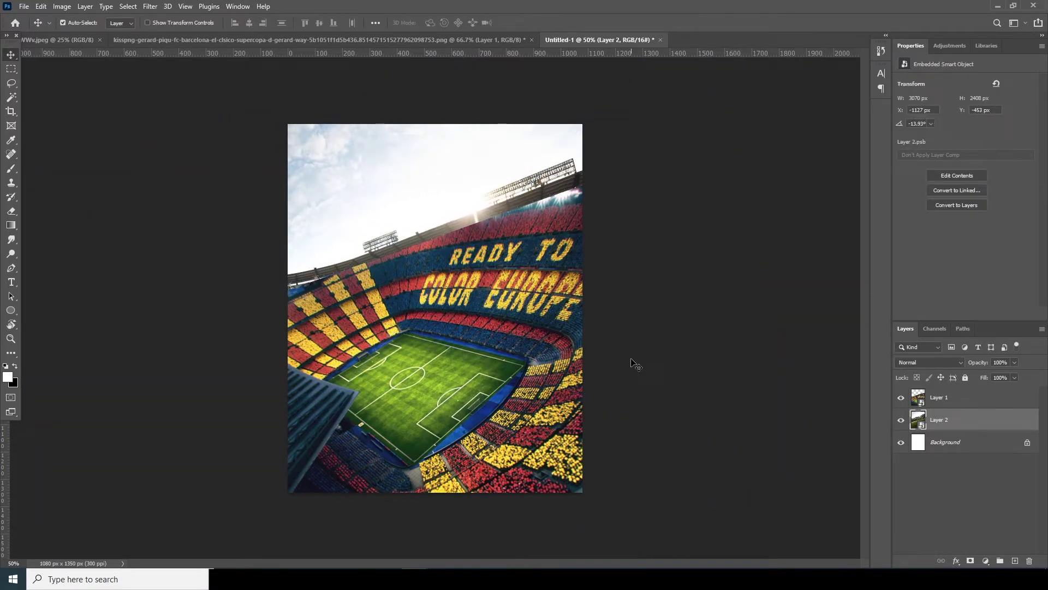
Copy the player cutout on top of the stadium layers at X 0, Y 150 px and convert it to a smart object
{"action": "left_click", "coordinate": [926, 397]}
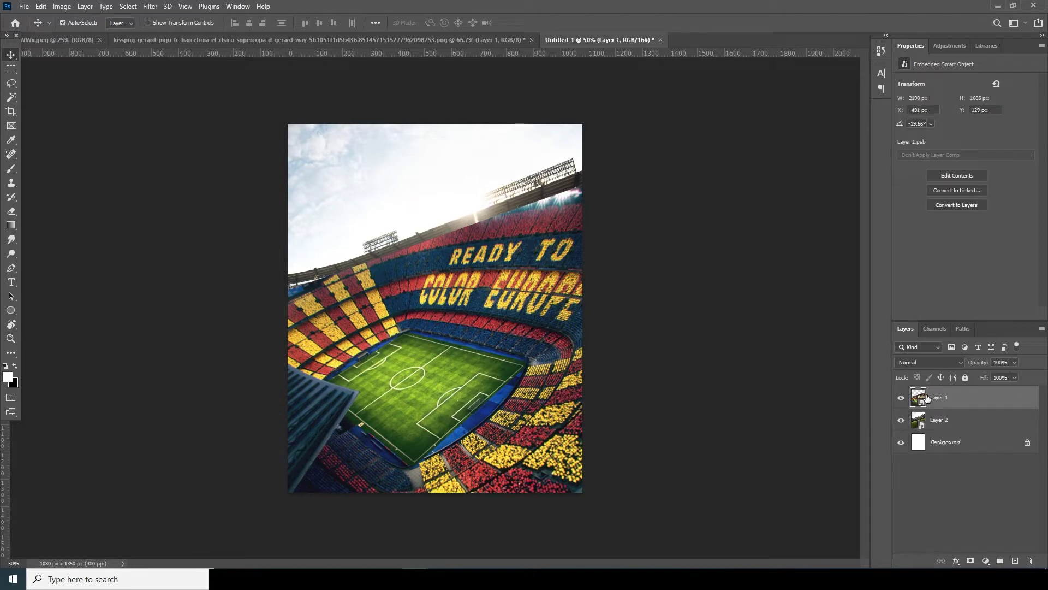
{"action": "left_click", "coordinate": [262, 39]}
{"action": "left_click_drag", "start_coordinate": [483, 196], "coordinate": [432, 185]}
{"action": "left_click", "coordinate": [538, 223]}
{"action": "left_click_drag", "start_coordinate": [459, 240], "coordinate": [449, 282]}
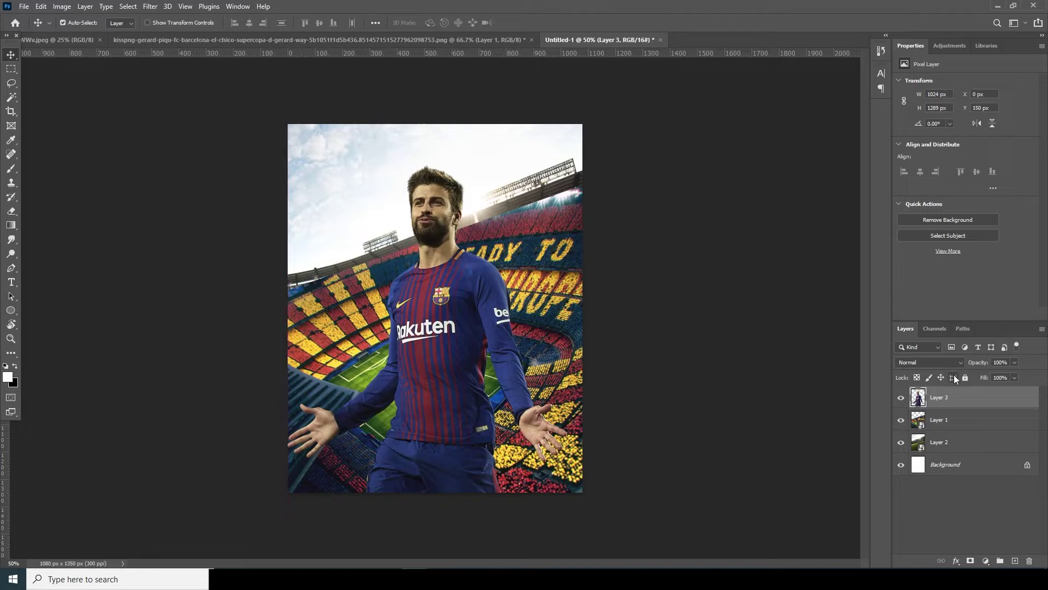
{"action": "right_click", "coordinate": [945, 403]}
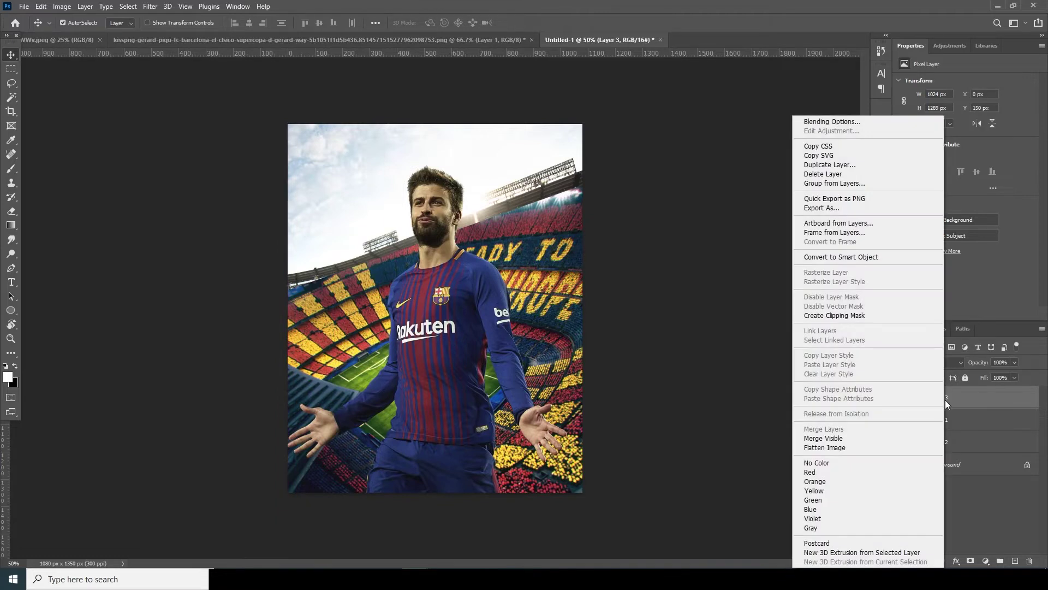
{"action": "left_click", "coordinate": [841, 259]}
Scale the player layer to 100.68% and place the player centrally in front of the stadium
{"action": "key", "text": "ctrl+t"}
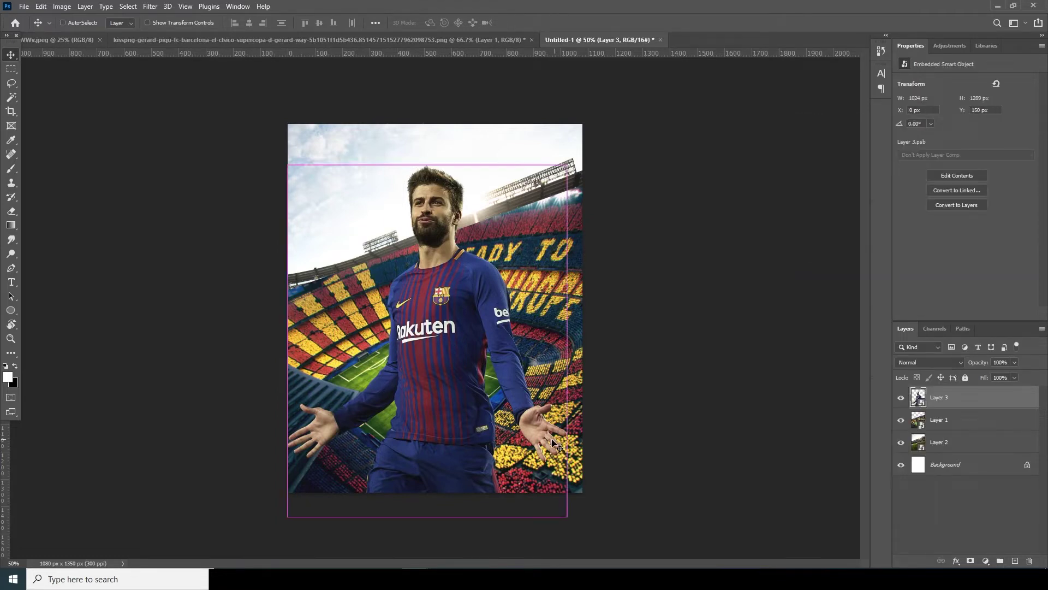
{"action": "left_click_drag", "start_coordinate": [567, 515], "coordinate": [588, 540]}
{"action": "left_click_drag", "start_coordinate": [494, 426], "coordinate": [501, 434]}
{"action": "left_click_drag", "start_coordinate": [595, 148], "coordinate": [586, 159]}
{"action": "left_click_drag", "start_coordinate": [453, 310], "coordinate": [454, 305]}
{"action": "left_click_drag", "start_coordinate": [586, 155], "coordinate": [575, 167]}
{"action": "left_click_drag", "start_coordinate": [482, 302], "coordinate": [480, 293]}
Nudge the player layer slightly left and up to X 17 px, Y 121 px and commit the transform
{"action": "key", "text": "Left"}
{"action": "key", "text": "Left"}
{"action": "key", "text": "Left"}
{"action": "key", "text": "Left"}
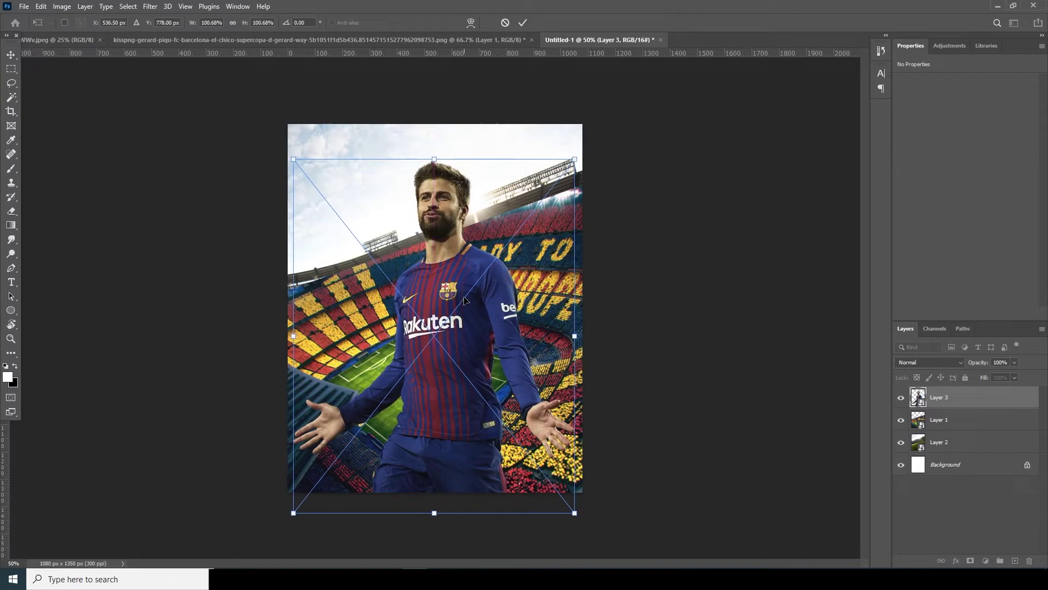
{"action": "key", "text": "Up"}
{"action": "key", "text": "Up"}
{"action": "key", "text": "Up"}
{"action": "key", "text": "Up"}
{"action": "key", "text": "Up"}
{"action": "key", "text": "Up"}
{"action": "key", "text": "Up"}
{"action": "key", "text": "Up"}
{"action": "key", "text": "Left"}
{"action": "key", "text": "Left"}
{"action": "key", "text": "Left"}
{"action": "key", "text": "Left"}
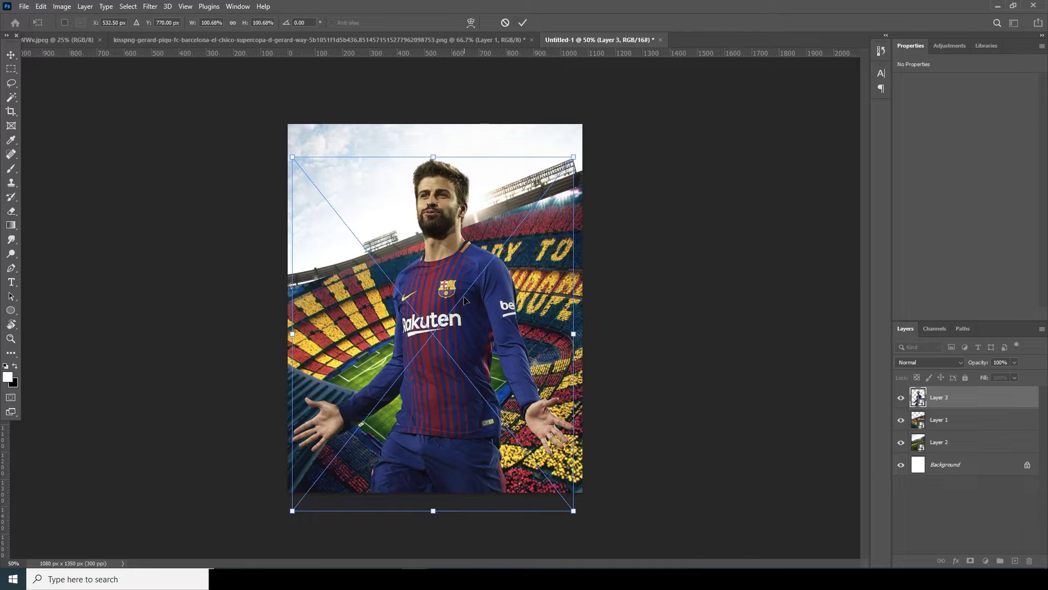
{"action": "key", "text": "Return"}
Draw a thin white, strokeless rectangle of about 1536 x 6 px across the canvas at the height of the player's mouth
{"action": "key", "text": "u"}
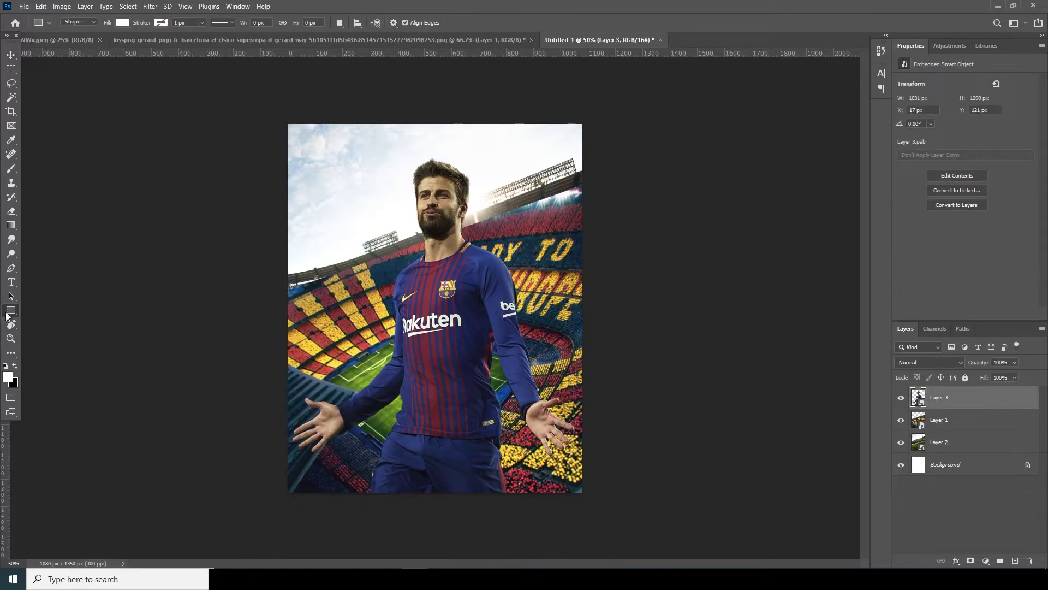
{"action": "right_click", "coordinate": [7, 315]}
{"action": "left_click", "coordinate": [52, 311]}
{"action": "left_click", "coordinate": [122, 24]}
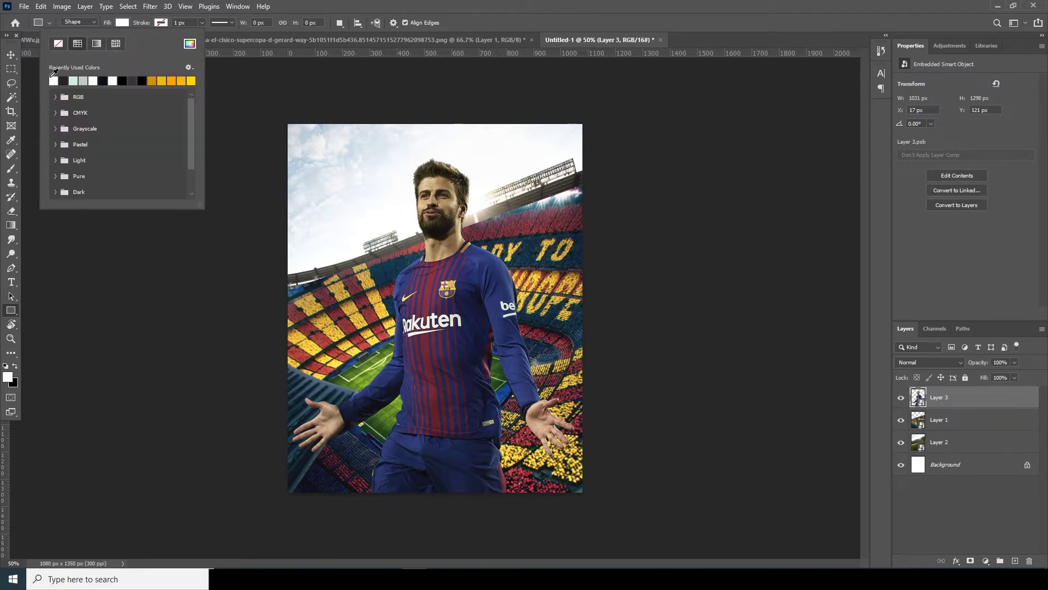
{"action": "left_click", "coordinate": [11, 55]}
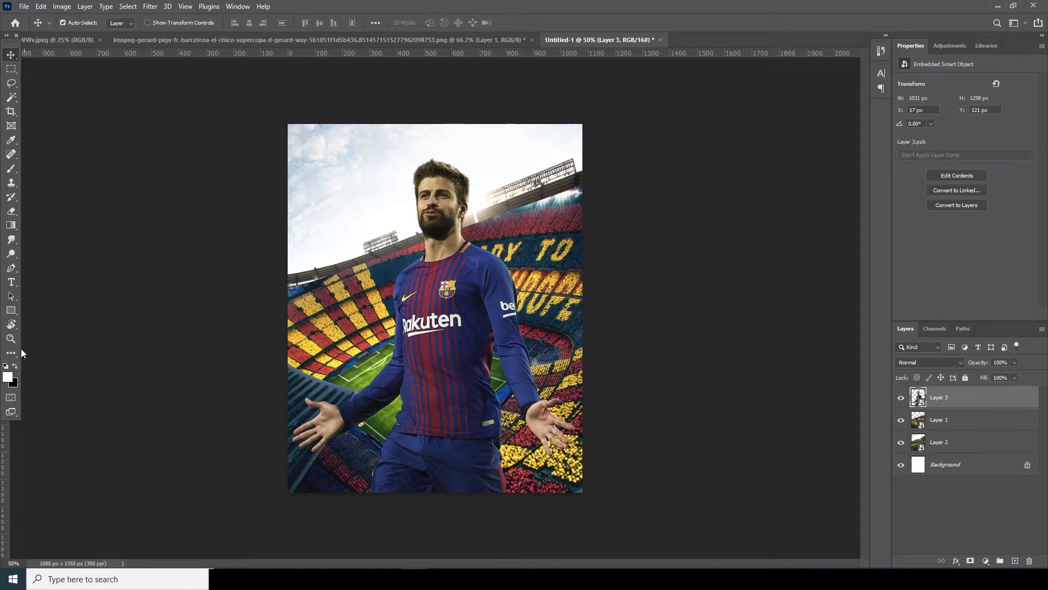
{"action": "left_click", "coordinate": [11, 310]}
{"action": "left_click_drag", "start_coordinate": [250, 213], "coordinate": [669, 216]}
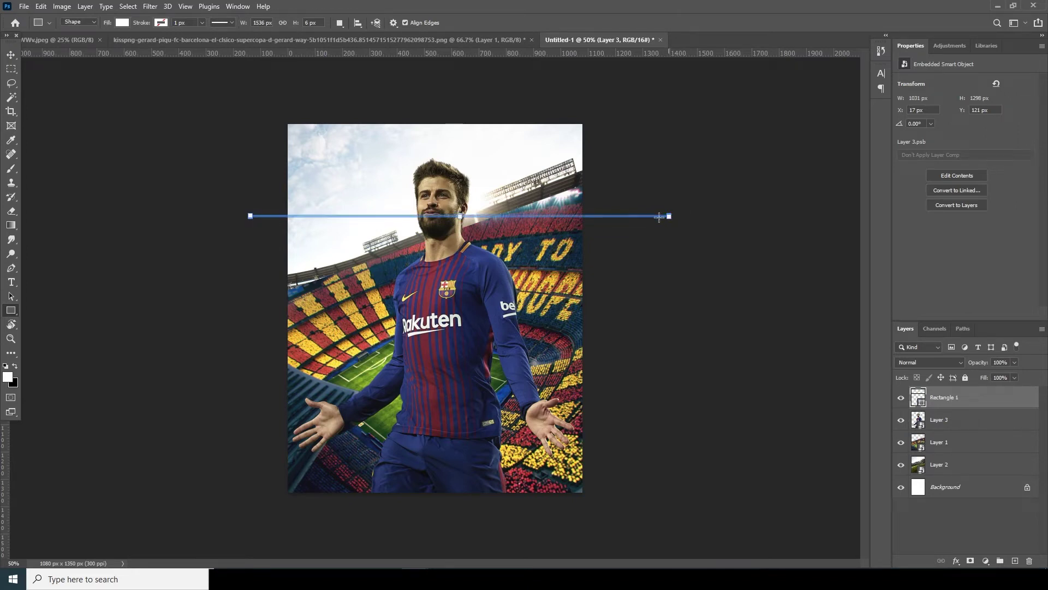
Duplicate the white line repeatedly downwards at even spacing and group all the lines
{"action": "left_click", "coordinate": [11, 55]}
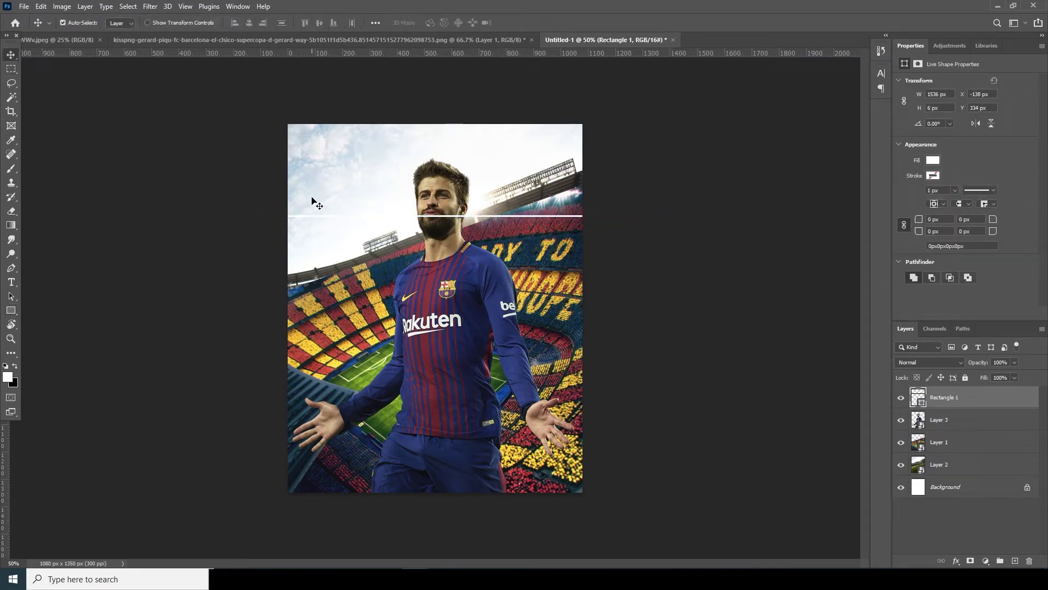
{"action": "left_click_drag", "start_coordinate": [452, 217], "coordinate": [455, 227]}
{"action": "left_click_drag", "start_coordinate": [456, 227], "coordinate": [455, 252]}
{"action": "key", "text": "ctrl+z"}
{"action": "scroll", "coordinate": [1046, 502], "scroll_direction": "up", "scroll_amount": 1}
{"action": "scroll", "coordinate": [1046, 502], "scroll_direction": "down", "scroll_amount": 1}
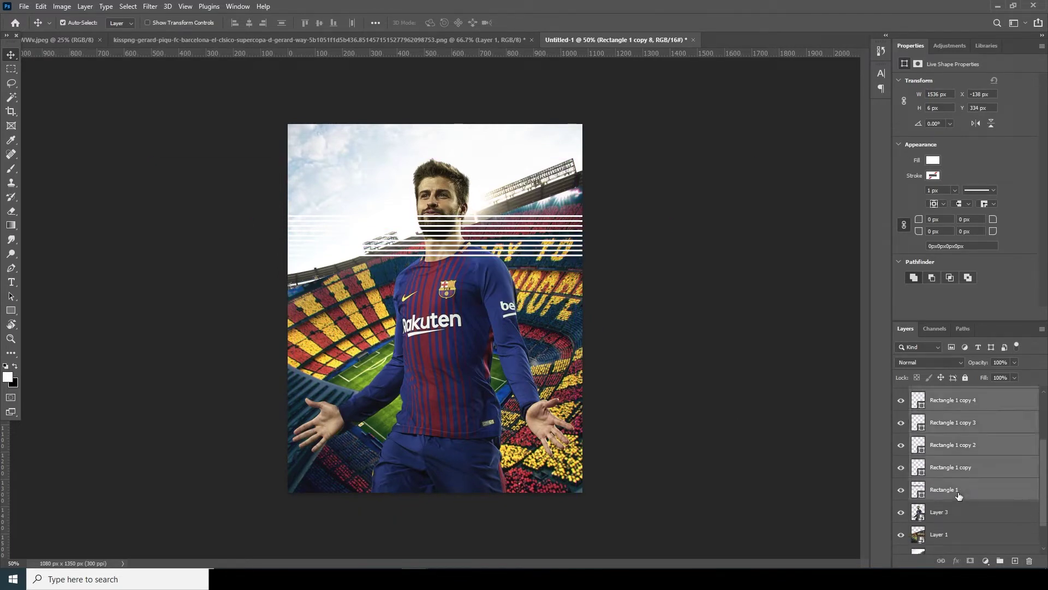
{"action": "left_click", "coordinate": [959, 492], "text": "shift"}
{"action": "key", "text": "ctrl+g"}
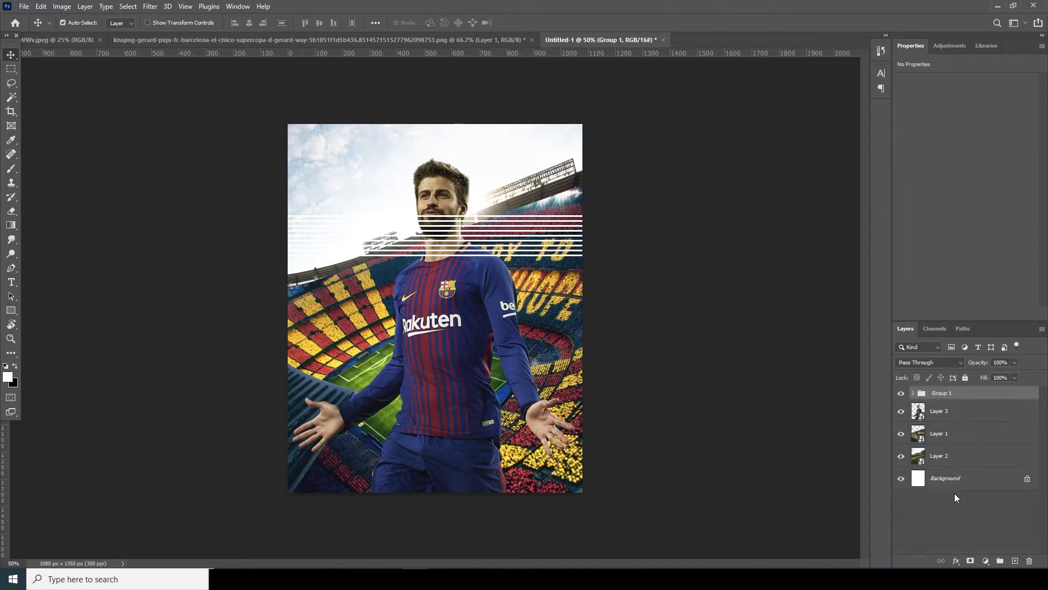
Hide the line group, duplicate it, and merge the visible duplicate into a single pixel layer
{"action": "left_click", "coordinate": [901, 393]}
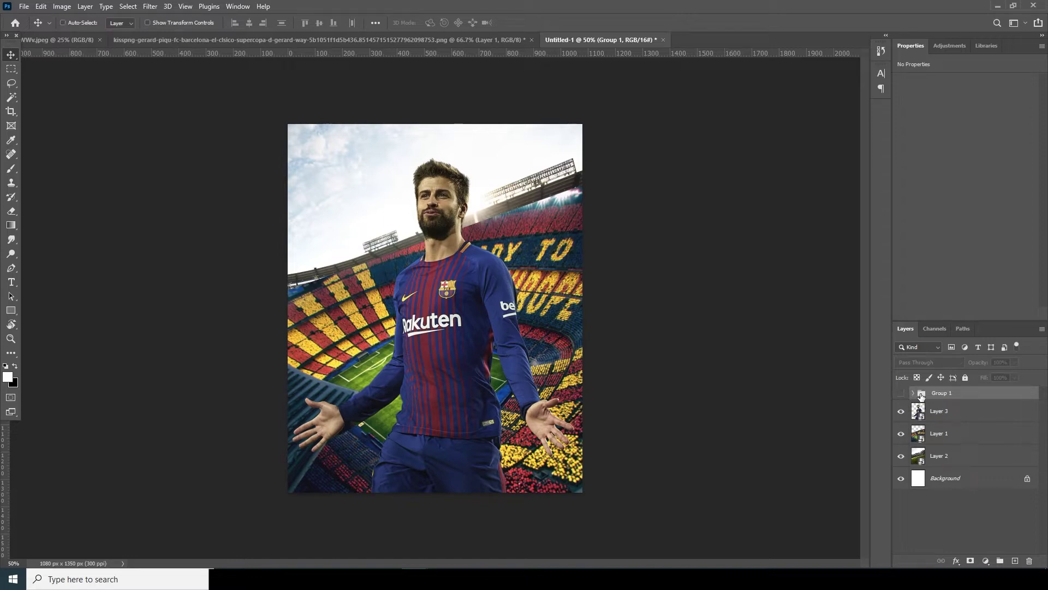
{"action": "key", "text": "ctrl+j"}
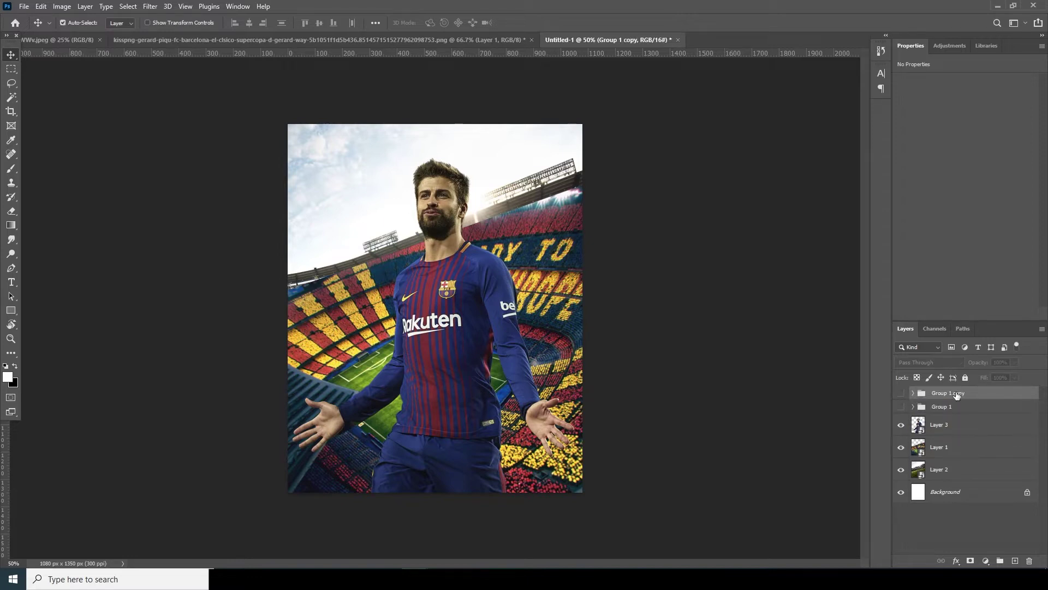
{"action": "left_click", "coordinate": [901, 393]}
{"action": "right_click", "coordinate": [951, 391]}
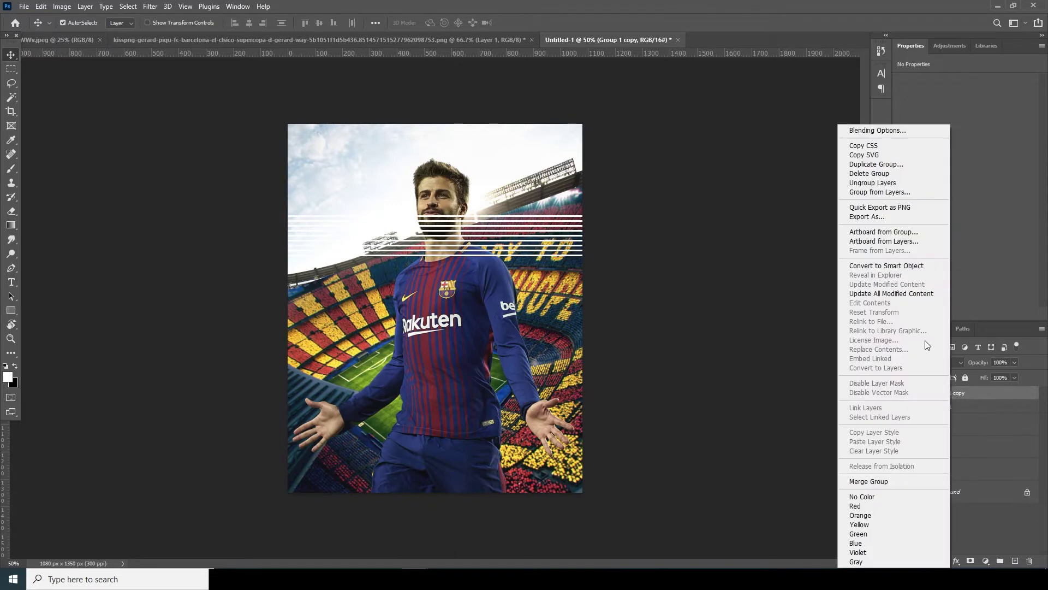
{"action": "left_click", "coordinate": [874, 481]}
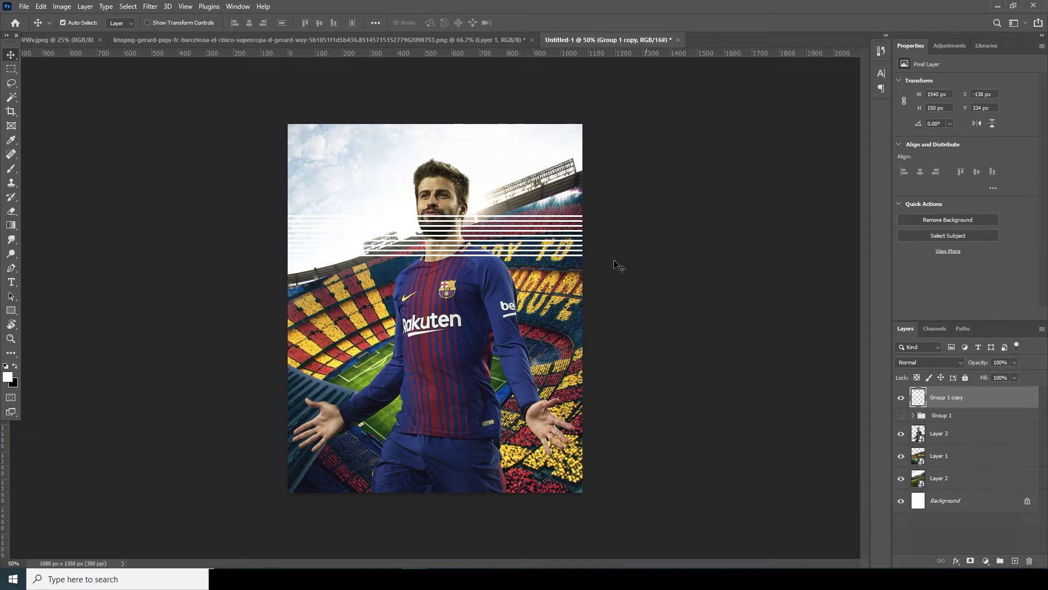
Warp the merged lines into flowing curves with the Liquify filter, enlarging the brush to size 250
{"action": "left_click", "coordinate": [150, 7]}
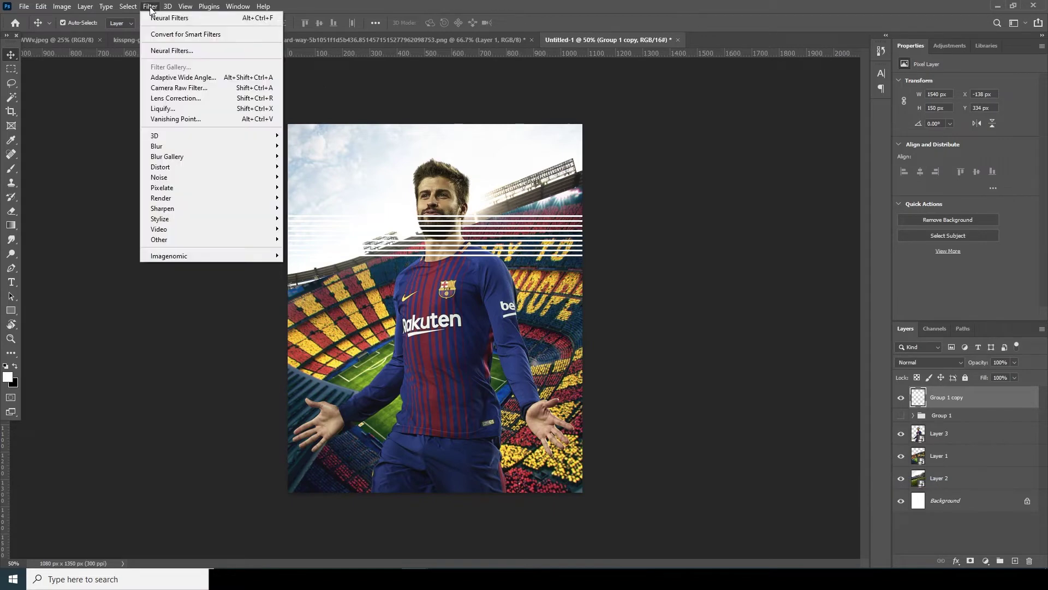
{"action": "left_click", "coordinate": [176, 109]}
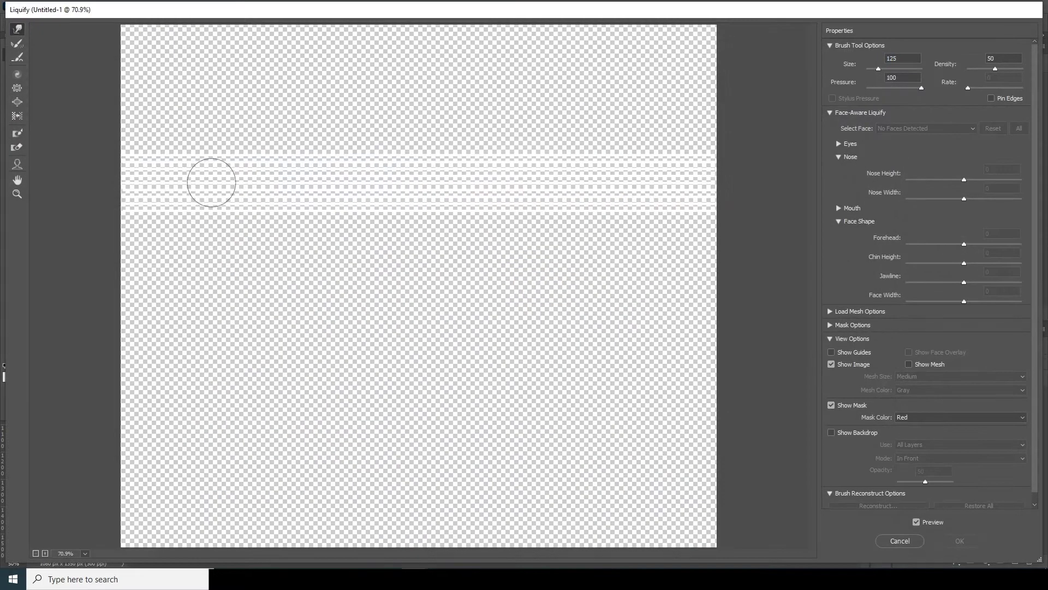
{"action": "mouse_move", "coordinate": [230, 148]}
{"action": "left_mouse_down"}
{"action": "mouse_move", "coordinate": [178, 182]}
{"action": "mouse_move", "coordinate": [134, 146]}
{"action": "mouse_move", "coordinate": [173, 210]}
{"action": "mouse_move", "coordinate": [148, 261]}
{"action": "mouse_move", "coordinate": [143, 157]}
{"action": "mouse_move", "coordinate": [216, 223]}
{"action": "mouse_move", "coordinate": [281, 169]}
{"action": "mouse_move", "coordinate": [272, 187]}
{"action": "mouse_move", "coordinate": [206, 133]}
{"action": "left_mouse_up"}
{"action": "key", "text": "bracketright"}
{"action": "key", "text": "bracketright"}
{"action": "key", "text": "bracketright"}
{"action": "mouse_move", "coordinate": [431, 153]}
{"action": "left_mouse_down"}
{"action": "mouse_move", "coordinate": [702, 128]}
{"action": "mouse_move", "coordinate": [582, 180]}
{"action": "mouse_move", "coordinate": [604, 238]}
{"action": "mouse_move", "coordinate": [410, 216]}
{"action": "mouse_move", "coordinate": [388, 187]}
{"action": "mouse_move", "coordinate": [482, 183]}
{"action": "mouse_move", "coordinate": [585, 123]}
{"action": "mouse_move", "coordinate": [600, 349]}
{"action": "left_mouse_up"}
{"action": "mouse_move", "coordinate": [164, 197]}
{"action": "left_mouse_down"}
{"action": "mouse_move", "coordinate": [199, 351]}
{"action": "mouse_move", "coordinate": [217, 252]}
{"action": "mouse_move", "coordinate": [215, 136]}
{"action": "left_mouse_up"}
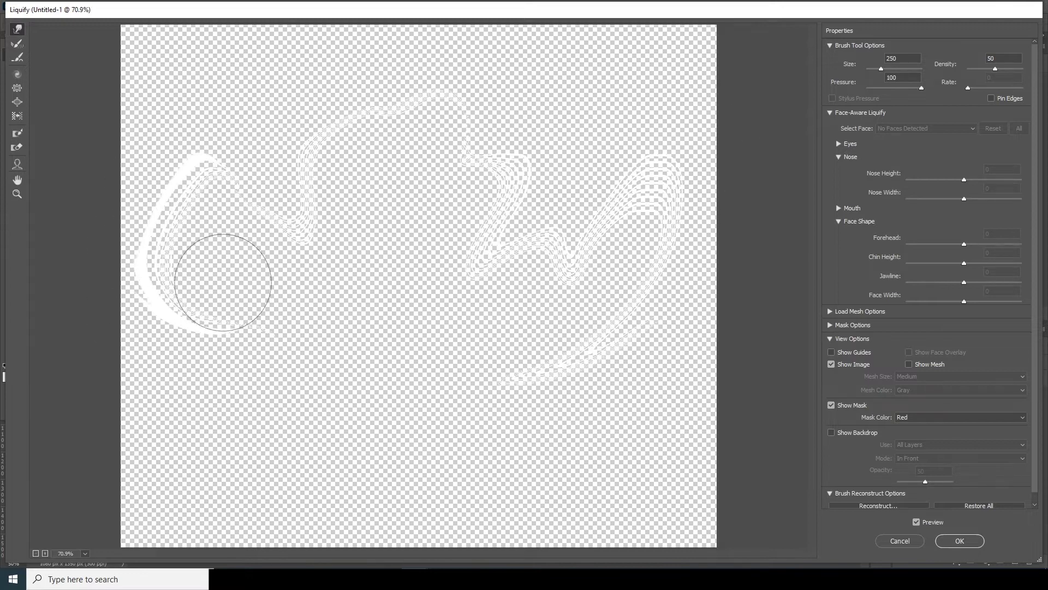
{"action": "left_click", "coordinate": [947, 540]}
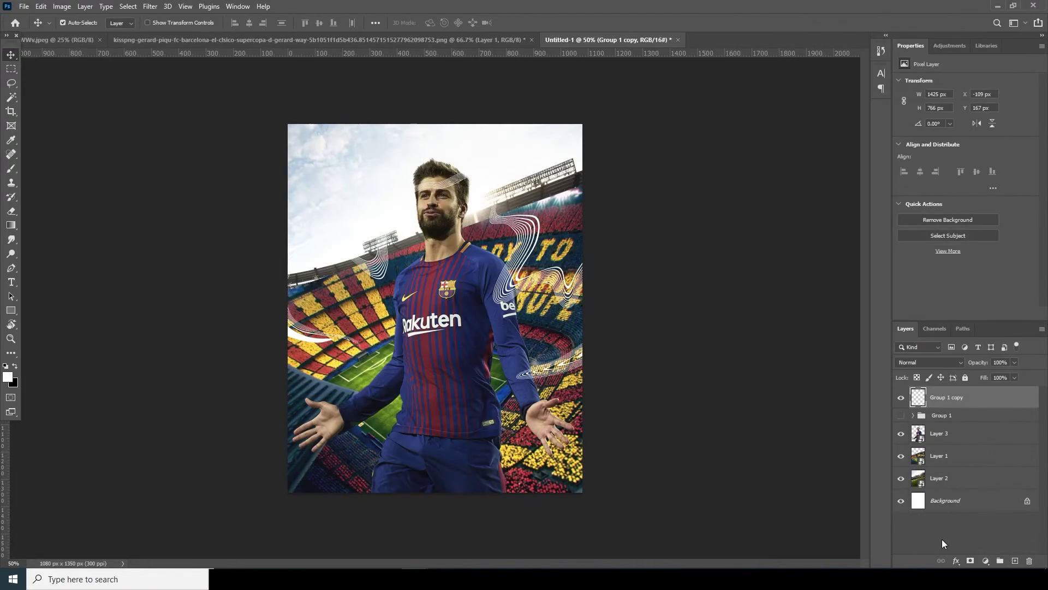
Add a golden-yellow Color Overlay to the warped lines layer, based on a colour sampled from the stadium stands
{"action": "key", "text": "ctrl+plus"}
{"action": "left_click", "coordinate": [955, 563]}
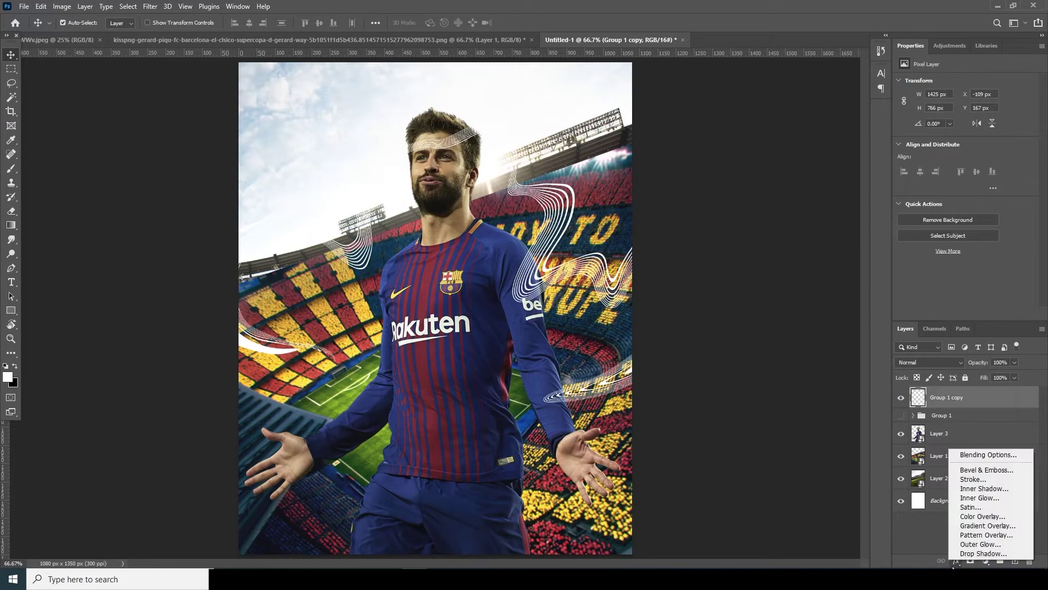
{"action": "left_click", "coordinate": [969, 516]}
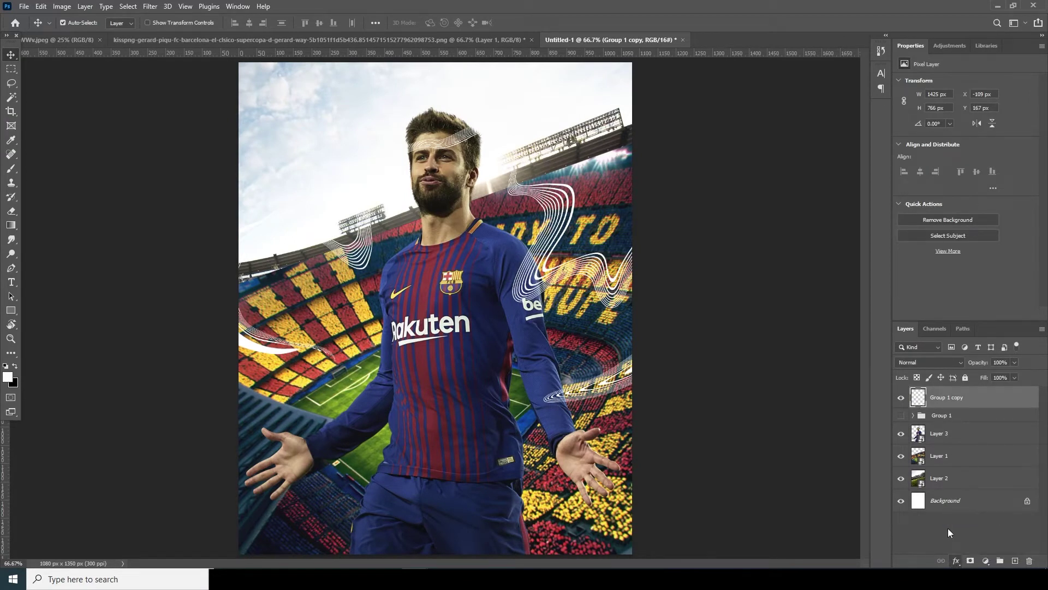
{"action": "left_click", "coordinate": [880, 253]}
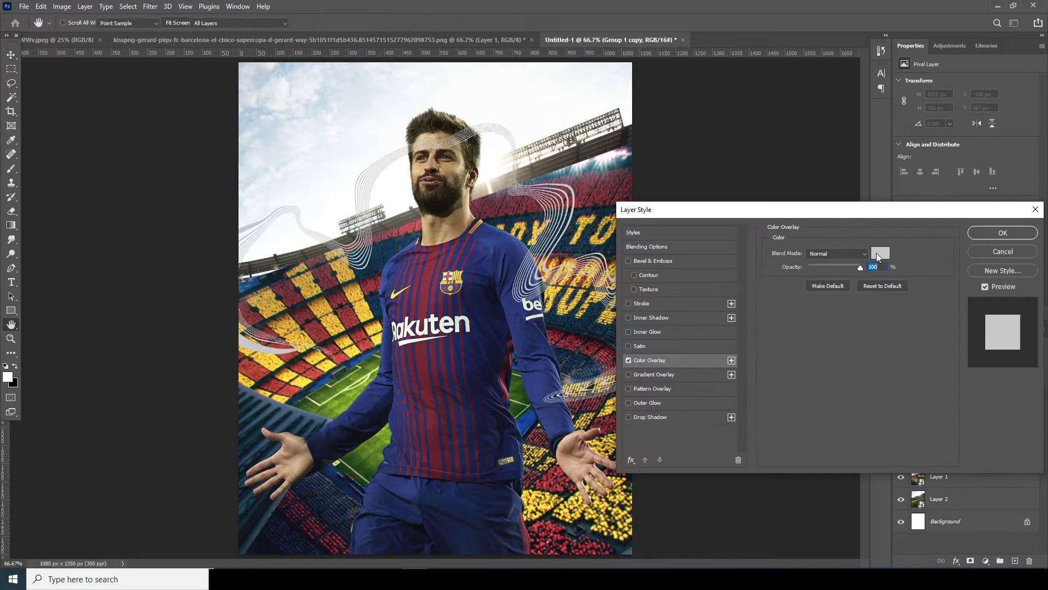
{"action": "left_click", "coordinate": [327, 309]}
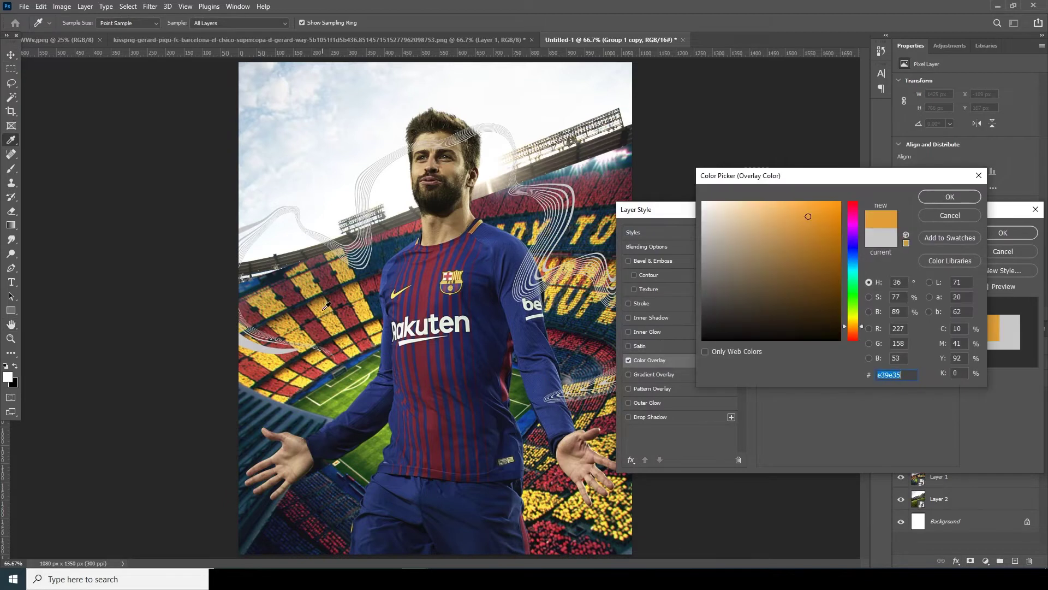
{"action": "left_click", "coordinate": [585, 219]}
{"action": "left_click", "coordinate": [836, 203]}
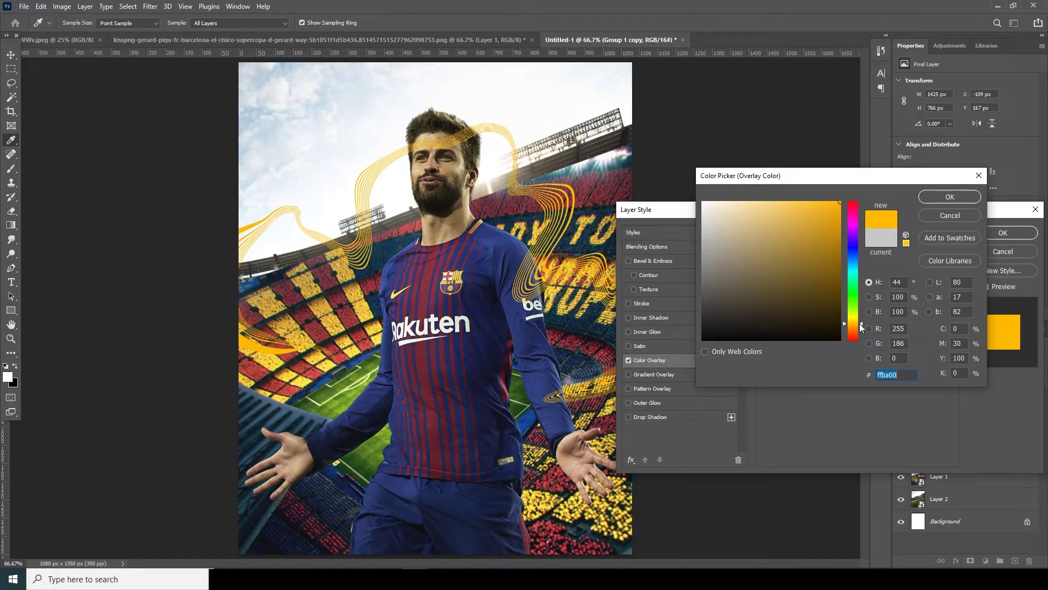
{"action": "left_click_drag", "start_coordinate": [860, 324], "coordinate": [860, 321]}
{"action": "left_click", "coordinate": [949, 197]}
{"action": "left_click", "coordinate": [985, 235]}
Place the yellow waves layer behind the player layer and rotate it to about -32.78°
{"action": "left_click_drag", "start_coordinate": [921, 403], "coordinate": [899, 469]}
{"action": "key", "text": "ctrl"}
{"action": "key", "text": "ctrl+t"}
{"action": "left_click_drag", "start_coordinate": [756, 145], "coordinate": [579, 141]}
{"action": "left_click_drag", "start_coordinate": [579, 198], "coordinate": [597, 252]}
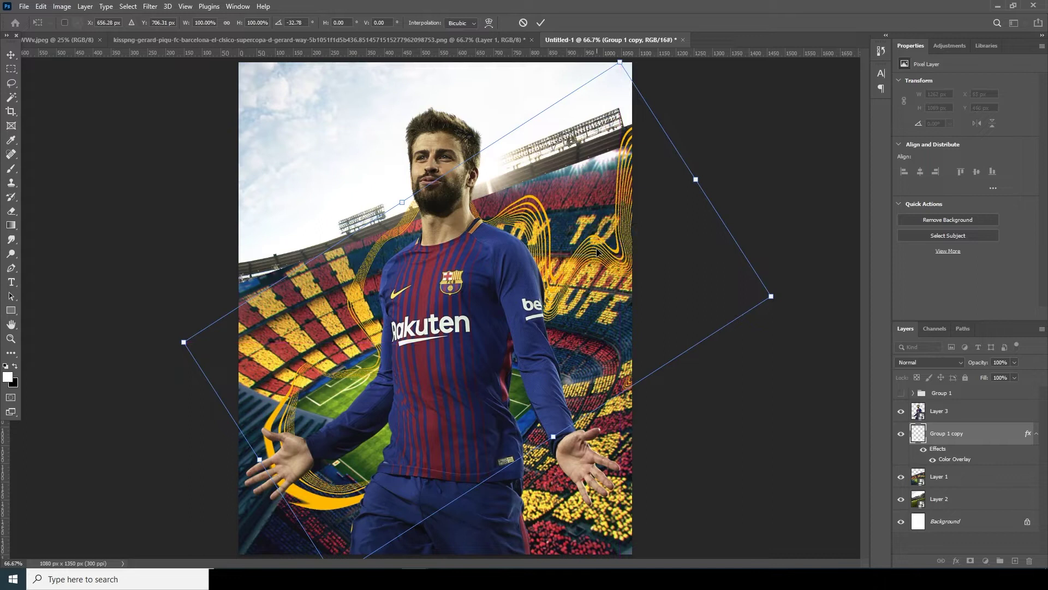
{"action": "key", "text": "Return"}
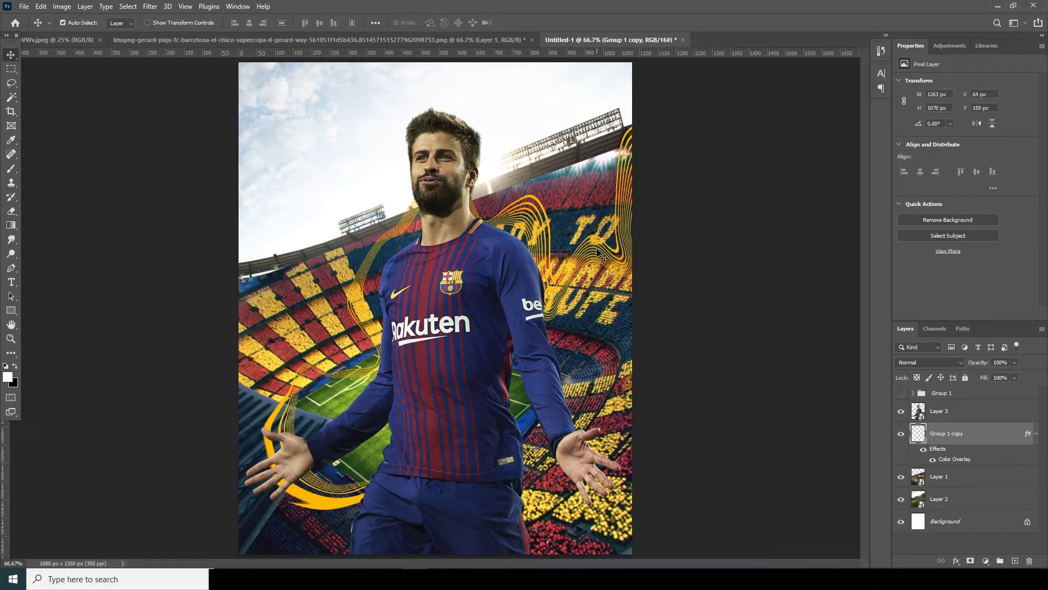
Duplicate the yellow waves as a smart object and place another copy above the player at 50.01% scale, rotated 150.79°
{"action": "key", "text": "ctrl+j"}
{"action": "right_click", "coordinate": [949, 440]}
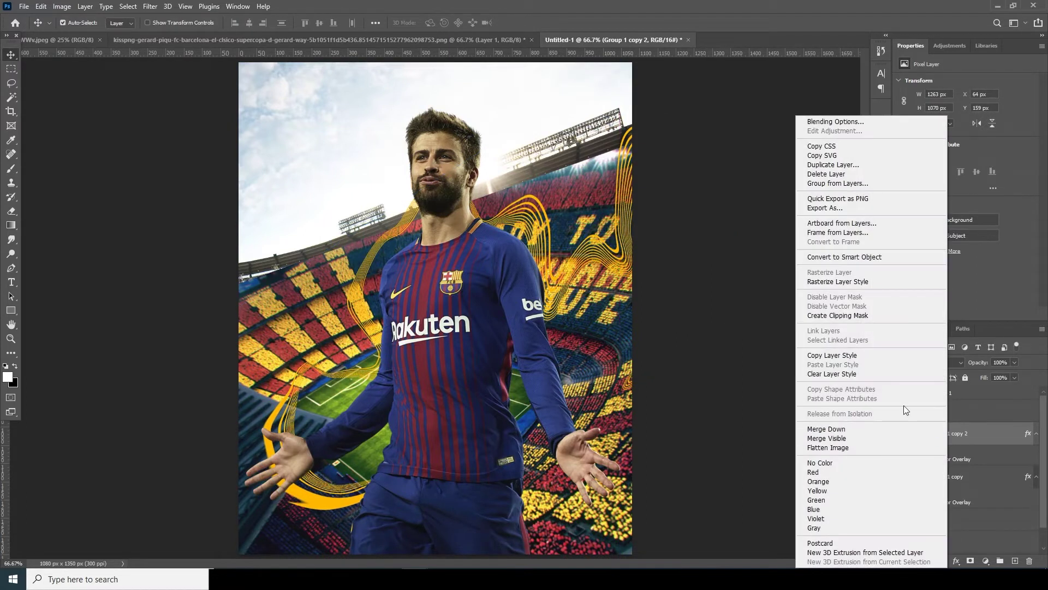
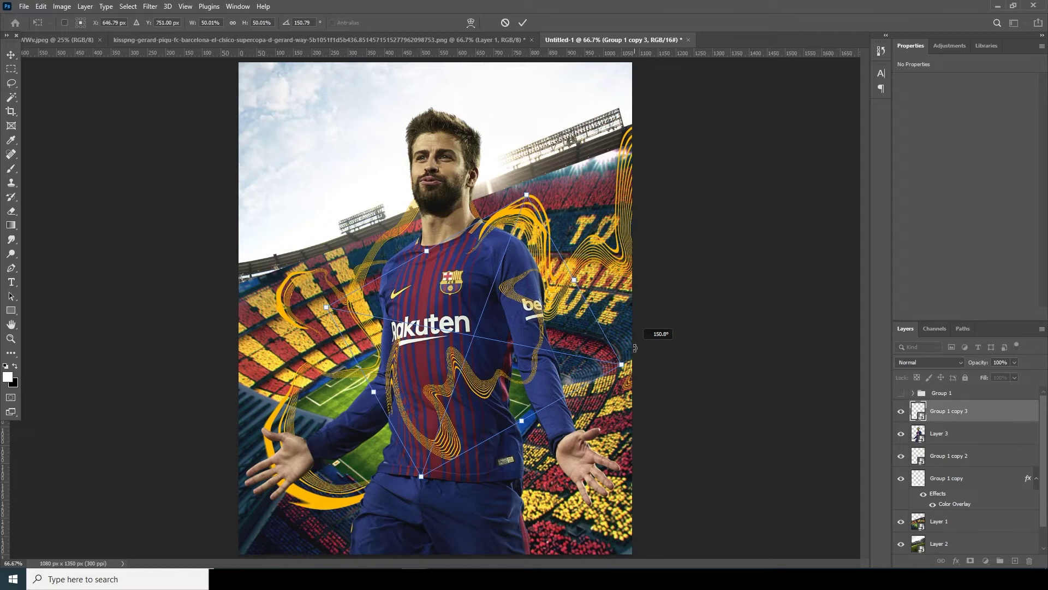
{"action": "key", "text": "Return"}
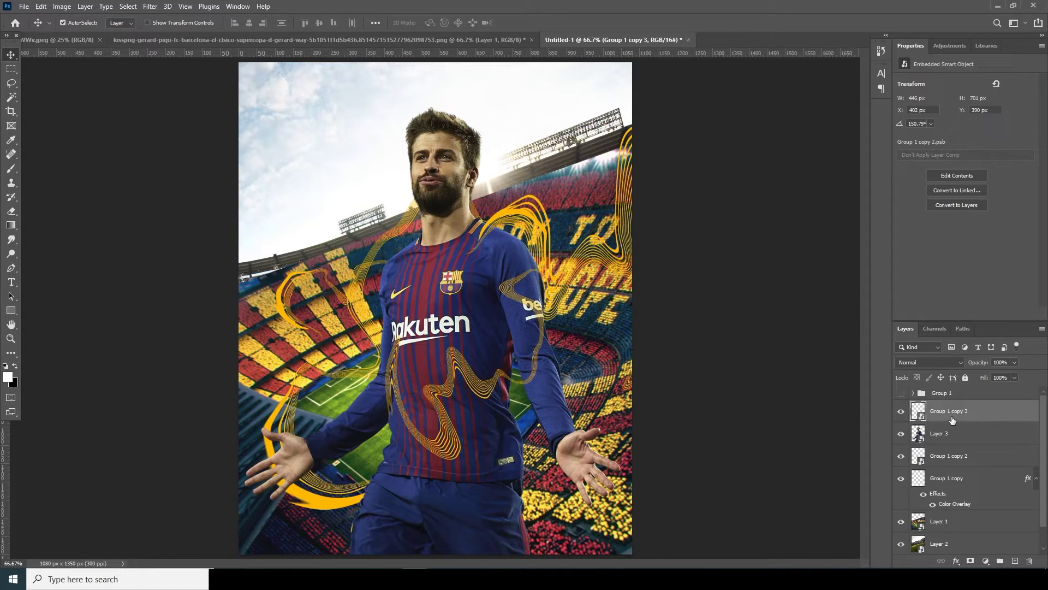
{"action": "key", "text": "ctrl+j"}
{"action": "key", "text": "ctrl+t"}
{"action": "left_click_drag", "start_coordinate": [526, 195], "coordinate": [432, 376]}
{"action": "left_click_drag", "start_coordinate": [379, 448], "coordinate": [322, 532]}
{"action": "left_click_drag", "start_coordinate": [420, 491], "coordinate": [431, 512]}
{"action": "left_click_drag", "start_coordinate": [384, 465], "coordinate": [434, 382]}
{"action": "key", "text": "Return"}
{"action": "left_click_drag", "start_coordinate": [949, 411], "coordinate": [905, 395]}
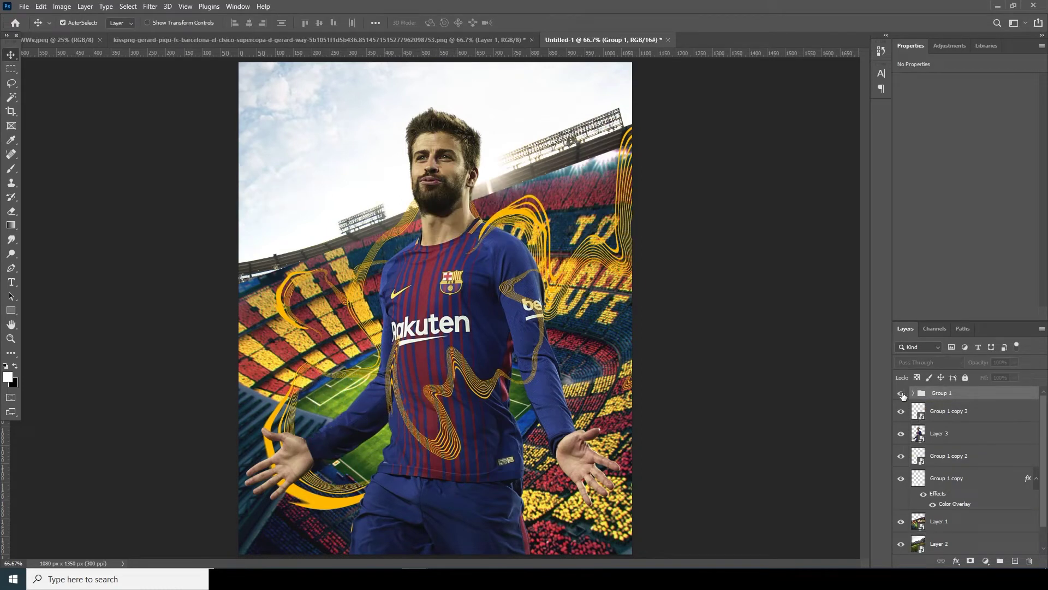
Show the original straight-line group, duplicate it, hide the original, and merge the new copy into one pixel layer
{"action": "left_click", "coordinate": [901, 393]}
{"action": "left_click", "coordinate": [902, 394]}
{"action": "left_click", "coordinate": [902, 393]}
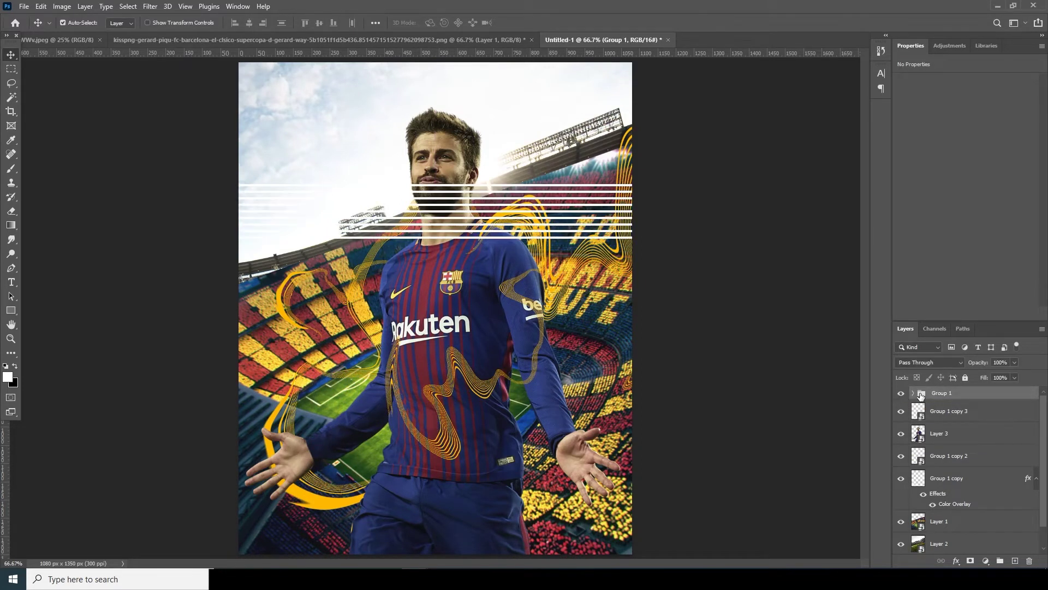
{"action": "key", "text": "ctrl+j"}
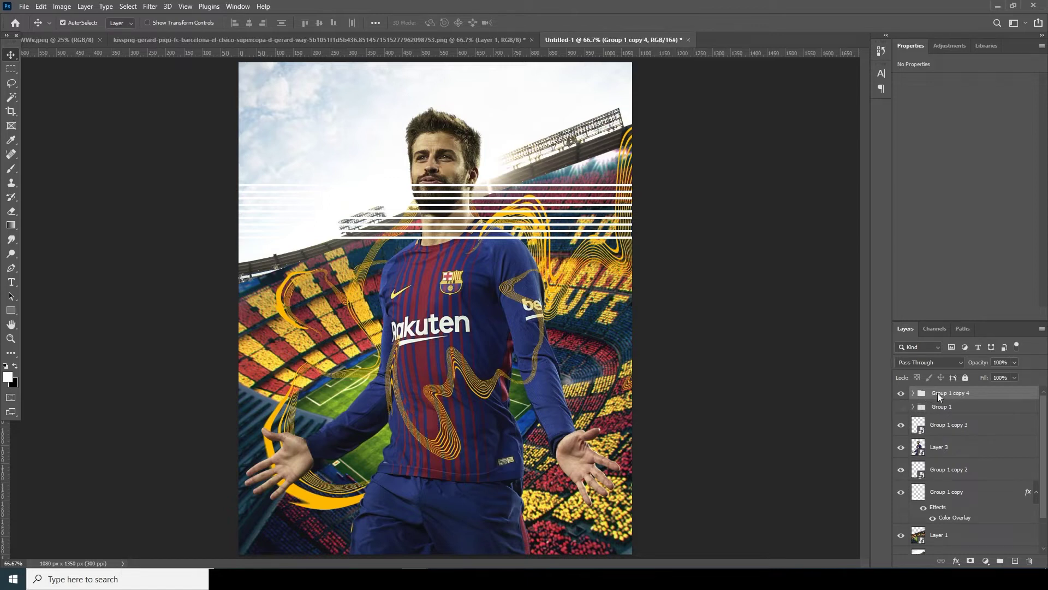
{"action": "right_click", "coordinate": [939, 397]}
{"action": "left_click", "coordinate": [859, 484]}
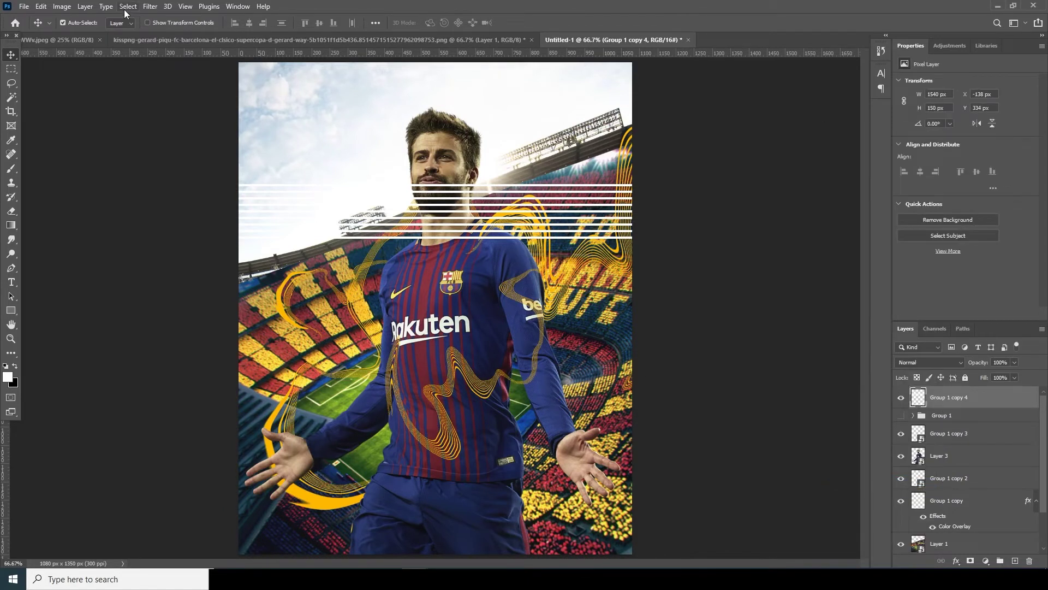
Liquify the new line copy into large sweeping loops with brush sizes from 400 up to 600
{"action": "left_click", "coordinate": [150, 7]}
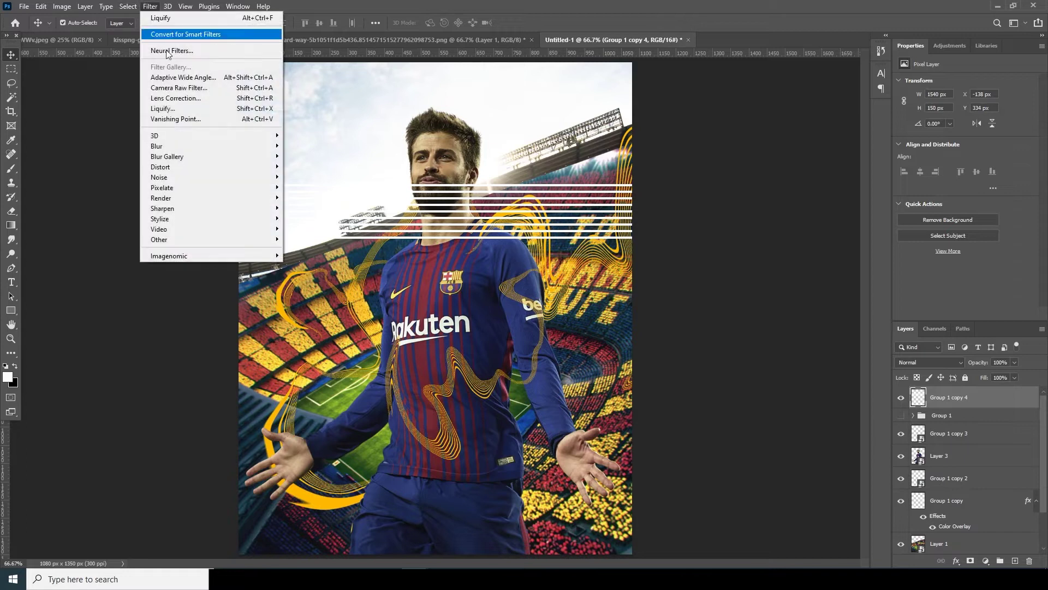
{"action": "left_click", "coordinate": [166, 112]}
{"action": "left_click_drag", "start_coordinate": [375, 122], "coordinate": [367, 238]}
{"action": "key", "text": "bracketright"}
{"action": "key", "text": "bracketright"}
{"action": "key", "text": "bracketright"}
{"action": "key", "text": "bracketright"}
{"action": "key", "text": "bracketright"}
{"action": "key", "text": "bracketright"}
{"action": "key", "text": "bracketright"}
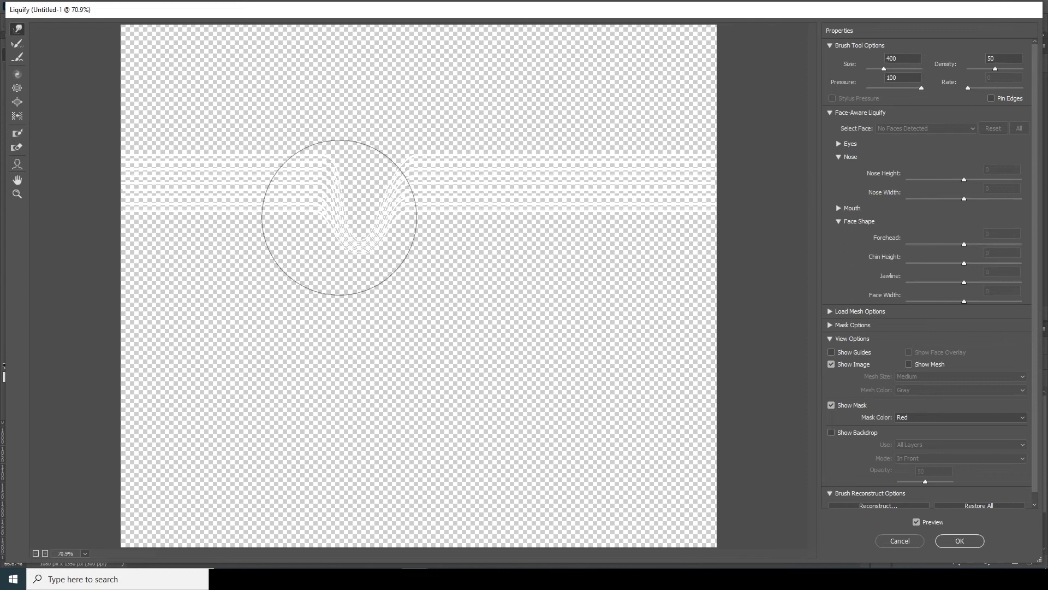
{"action": "mouse_move", "coordinate": [351, 188]}
{"action": "left_mouse_down"}
{"action": "mouse_move", "coordinate": [275, 195]}
{"action": "mouse_move", "coordinate": [215, 156]}
{"action": "mouse_move", "coordinate": [281, 316]}
{"action": "mouse_move", "coordinate": [239, 349]}
{"action": "left_mouse_up"}
{"action": "mouse_move", "coordinate": [519, 295]}
{"action": "left_mouse_down"}
{"action": "mouse_move", "coordinate": [632, 273]}
{"action": "mouse_move", "coordinate": [444, 339]}
{"action": "mouse_move", "coordinate": [679, 327]}
{"action": "mouse_move", "coordinate": [546, 437]}
{"action": "left_mouse_up"}
{"action": "mouse_move", "coordinate": [726, 188]}
{"action": "left_mouse_down"}
{"action": "mouse_move", "coordinate": [690, 457]}
{"action": "mouse_move", "coordinate": [667, 375]}
{"action": "mouse_move", "coordinate": [603, 441]}
{"action": "mouse_move", "coordinate": [468, 456]}
{"action": "mouse_move", "coordinate": [375, 304]}
{"action": "mouse_move", "coordinate": [433, 433]}
{"action": "left_mouse_up"}
{"action": "mouse_move", "coordinate": [633, 152]}
{"action": "left_mouse_down"}
{"action": "mouse_move", "coordinate": [598, 182]}
{"action": "mouse_move", "coordinate": [585, 134]}
{"action": "mouse_move", "coordinate": [511, 146]}
{"action": "mouse_move", "coordinate": [409, 82]}
{"action": "mouse_move", "coordinate": [403, 188]}
{"action": "mouse_move", "coordinate": [279, 85]}
{"action": "mouse_move", "coordinate": [264, 104]}
{"action": "mouse_move", "coordinate": [283, 146]}
{"action": "mouse_move", "coordinate": [144, 204]}
{"action": "mouse_move", "coordinate": [143, 219]}
{"action": "mouse_move", "coordinate": [159, 201]}
{"action": "left_mouse_up"}
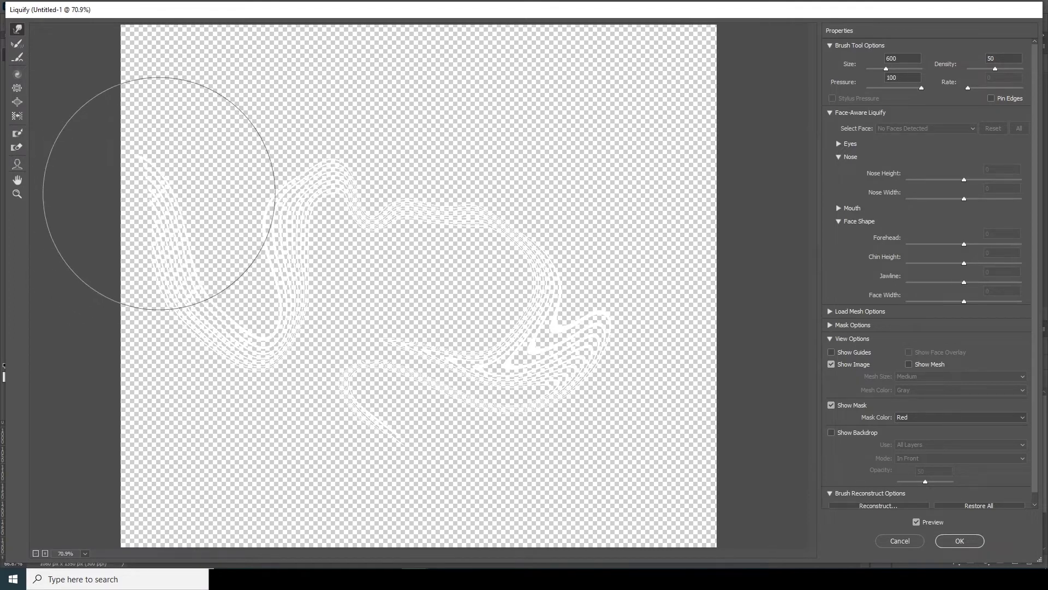
{"action": "left_click", "coordinate": [959, 540]}
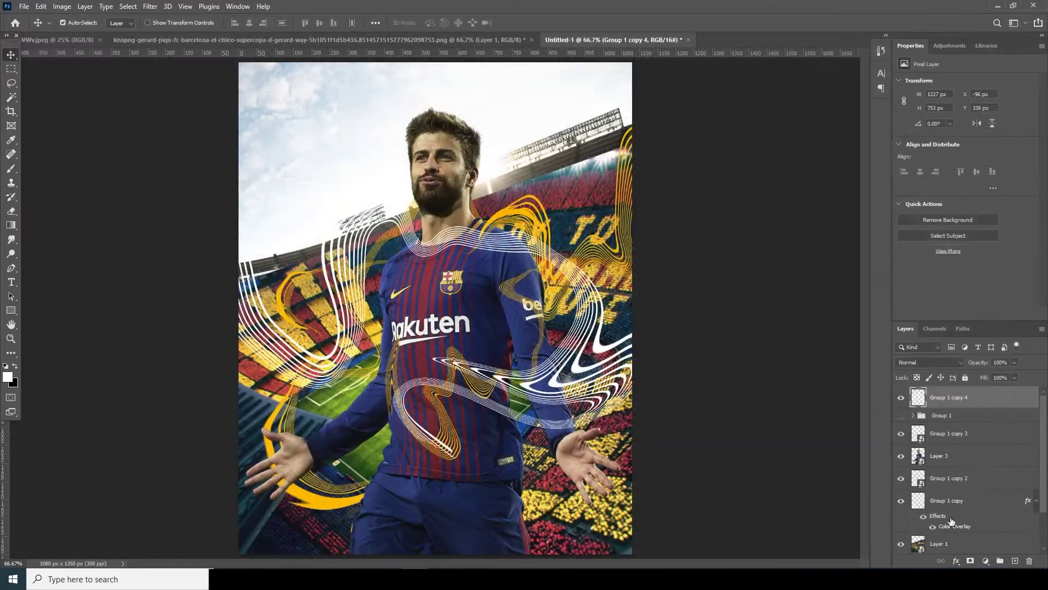
Add a yellow Color Overlay at 100% opacity with Normal blend mode to the newly liquified line layer
{"action": "left_click", "coordinate": [956, 561]}
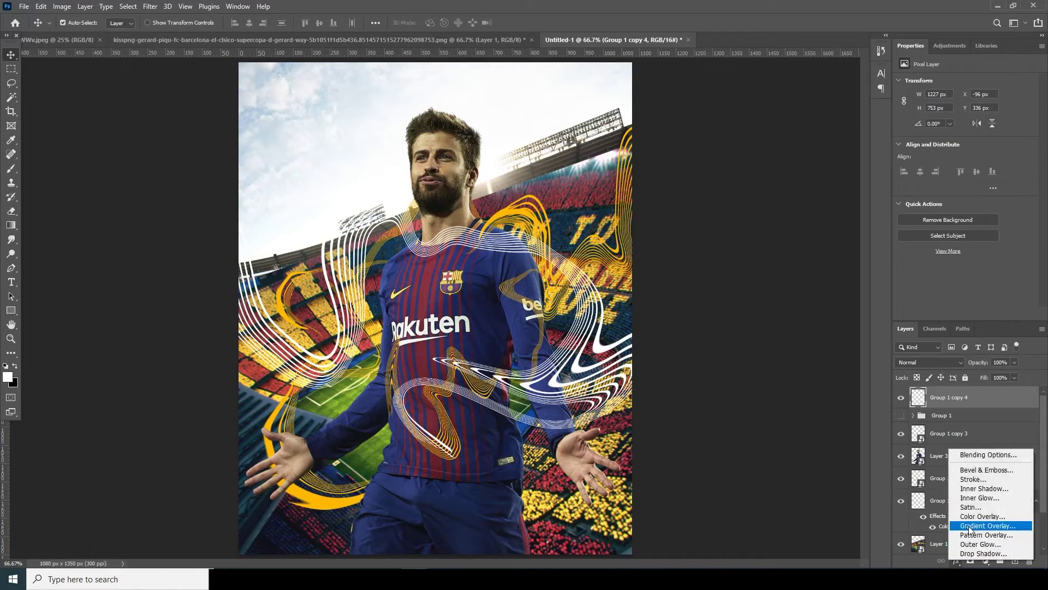
{"action": "left_click", "coordinate": [968, 518]}
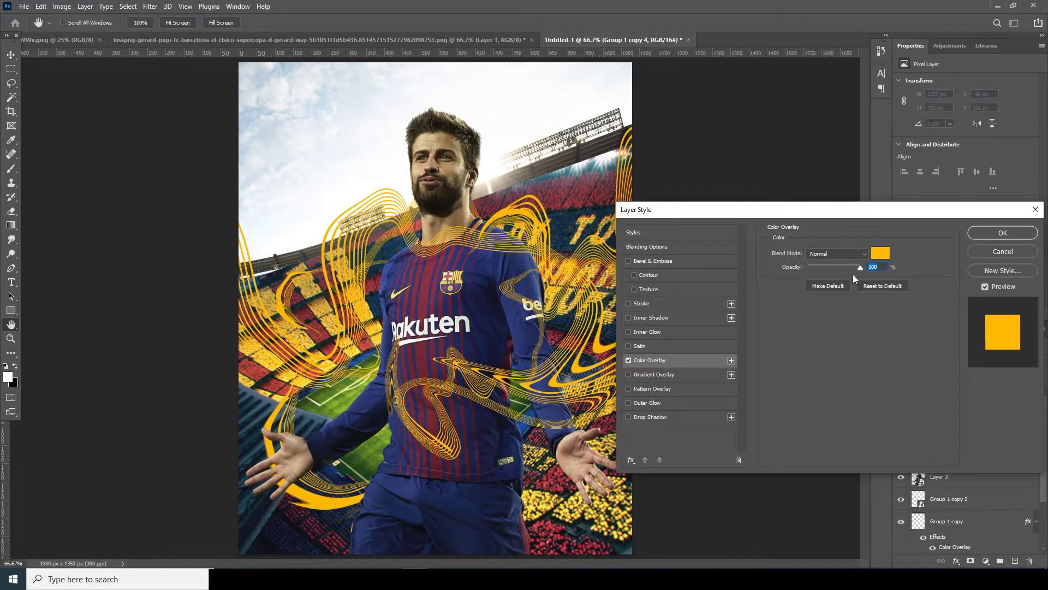
{"action": "left_click", "coordinate": [975, 236]}
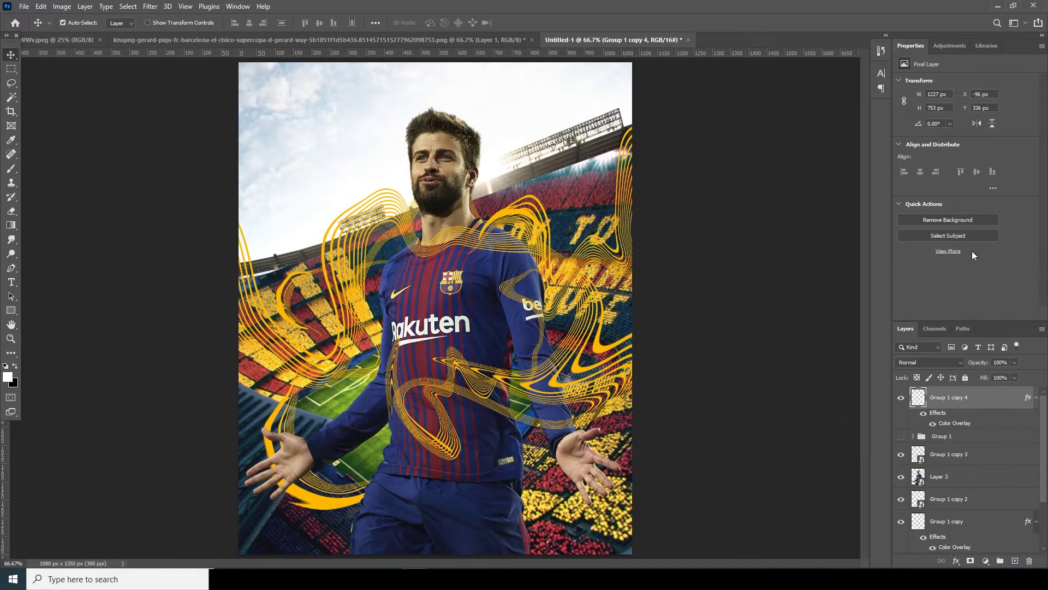
Rotate the new yellow line layer to about -48.5° and place its loops across the player's chest and waist
{"action": "key", "text": "ctrl+t"}
{"action": "left_click_drag", "start_coordinate": [678, 164], "coordinate": [455, 135]}
{"action": "left_click_drag", "start_coordinate": [559, 280], "coordinate": [709, 253]}
{"action": "left_click_drag", "start_coordinate": [834, 120], "coordinate": [833, 167]}
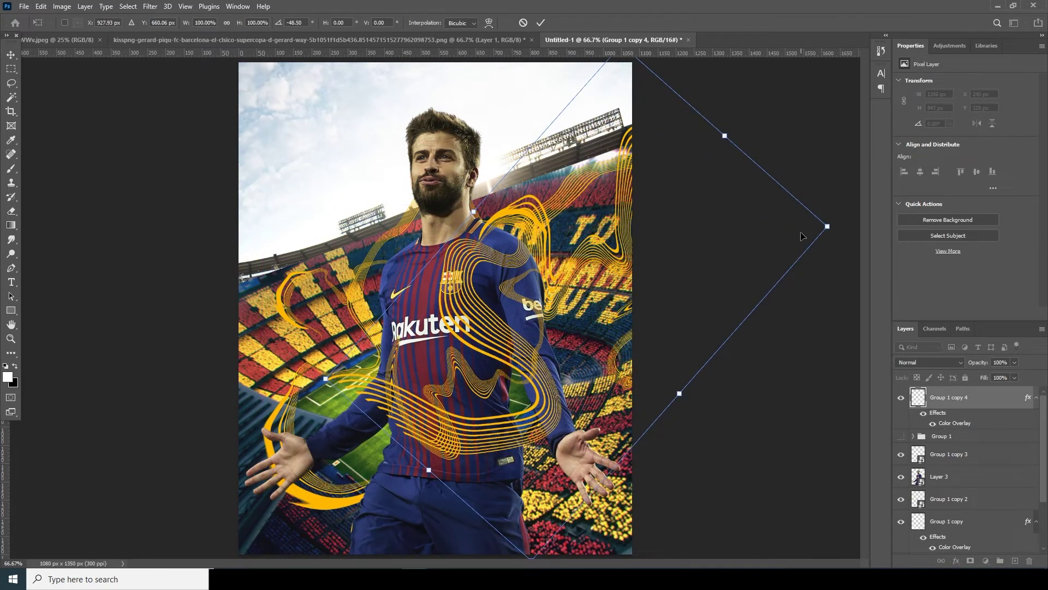
{"action": "key", "text": "Return"}
{"action": "key", "text": "ctrl+minus"}
{"action": "key", "text": "ctrl+minus"}
{"action": "key", "text": "ctrl+minus"}
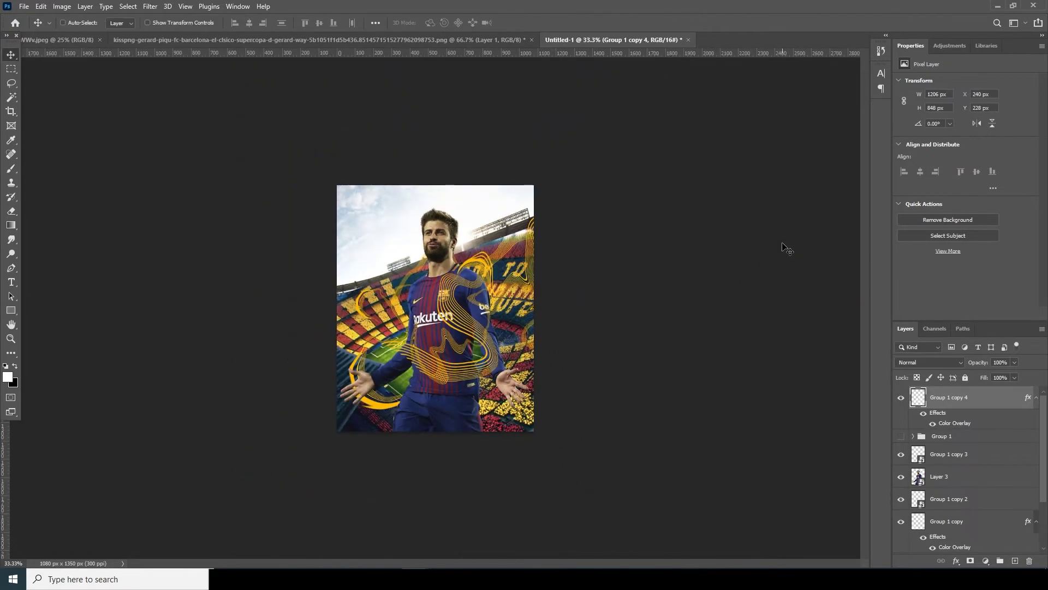
{"action": "key", "text": "ctrl+plus"}
{"action": "key", "text": "ctrl+plus"}
{"action": "key", "text": "ctrl+plus"}
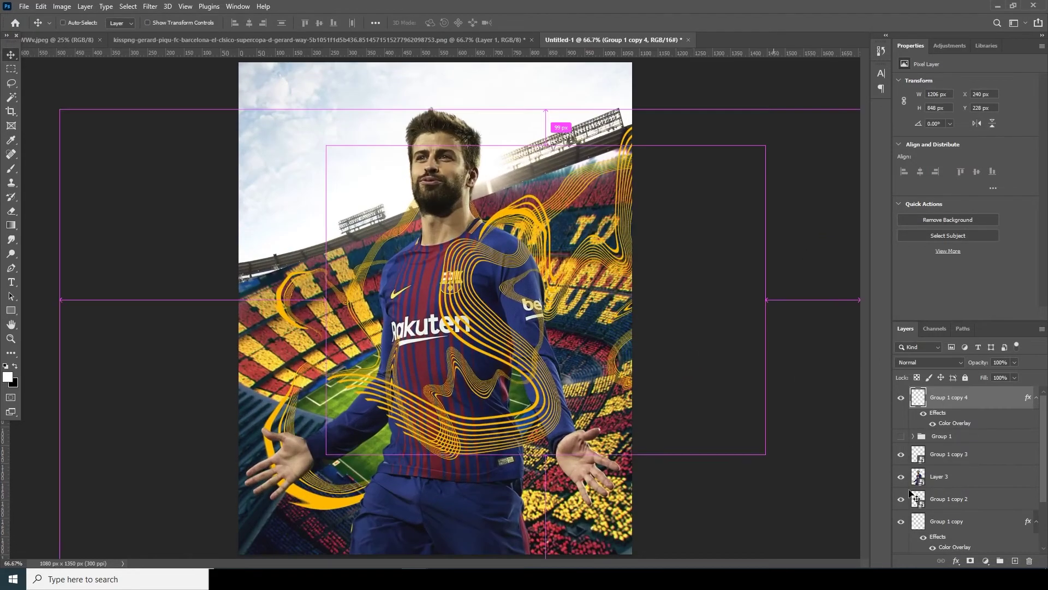
Create a new layer directly above the player layer and fill it with 50% Gray
{"action": "left_click", "coordinate": [945, 480]}
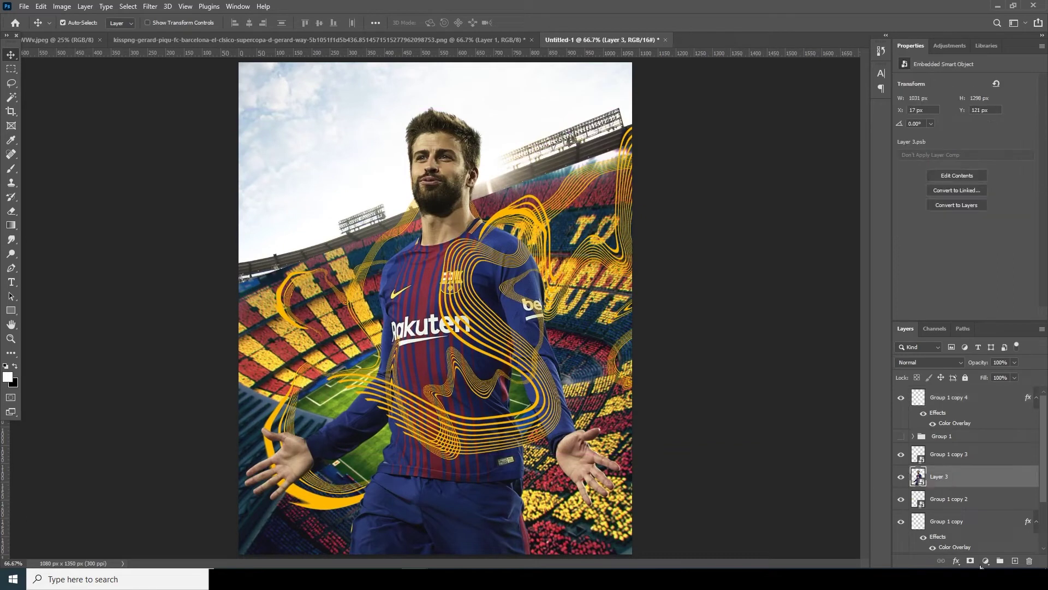
{"action": "left_click", "coordinate": [1014, 561]}
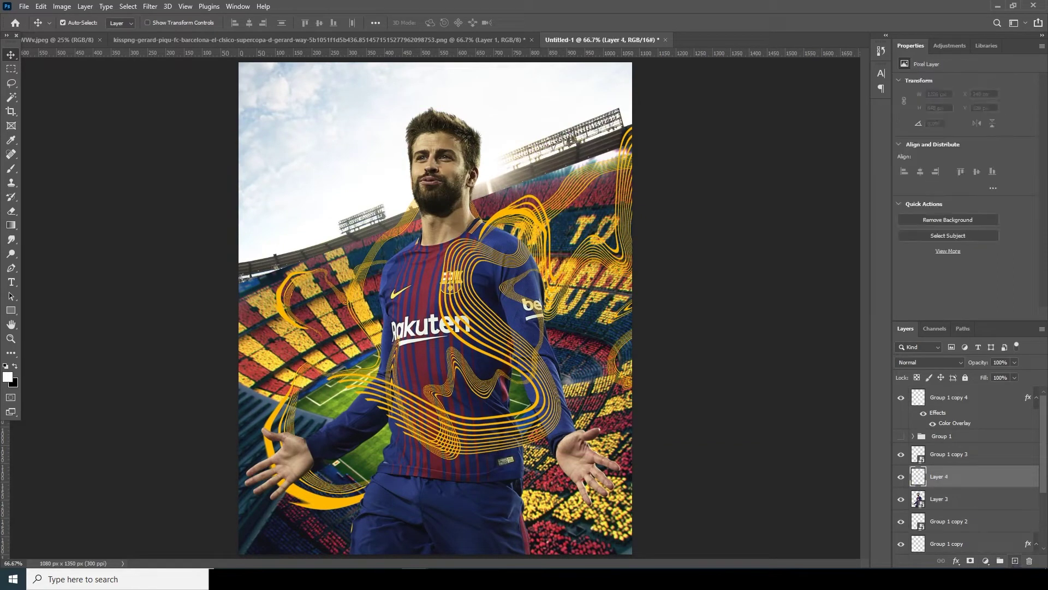
{"action": "left_click", "coordinate": [41, 6]}
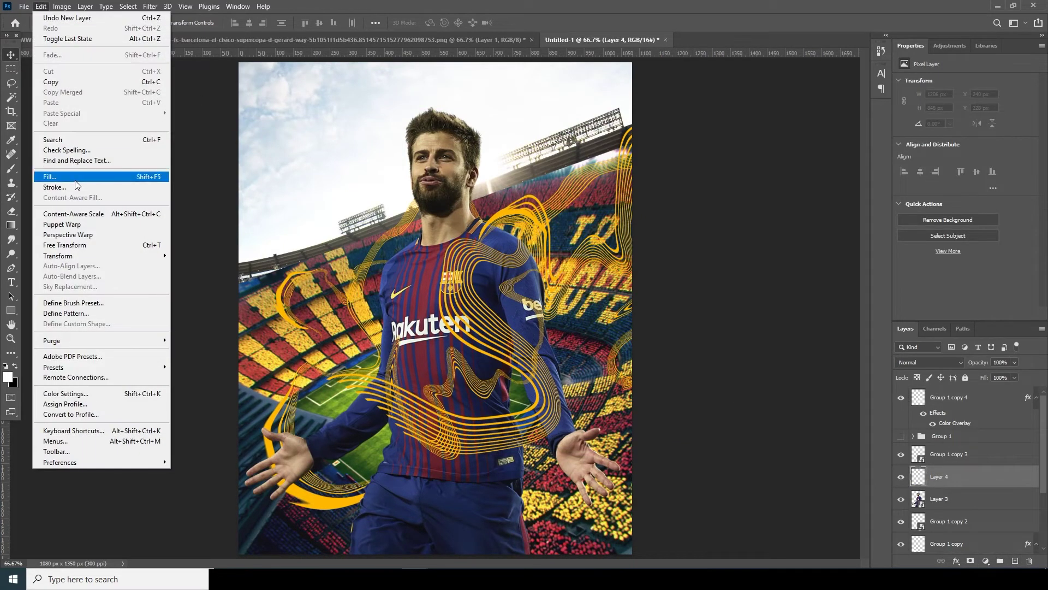
{"action": "left_click", "coordinate": [75, 181]}
{"action": "left_click_drag", "start_coordinate": [500, 136], "coordinate": [380, 130]}
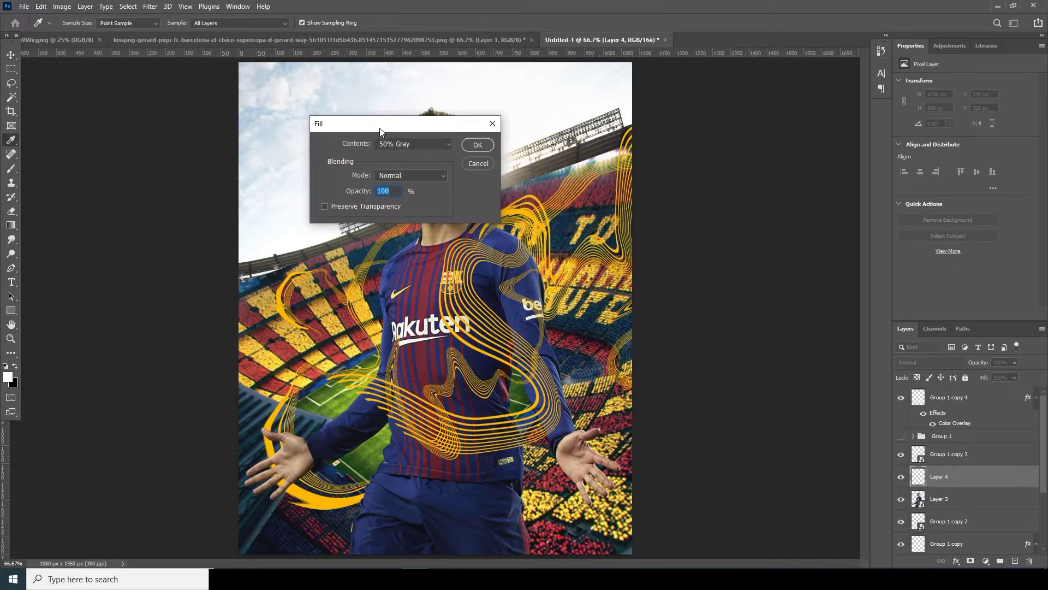
{"action": "left_click", "coordinate": [447, 145]}
{"action": "left_click", "coordinate": [403, 239]}
{"action": "left_click", "coordinate": [480, 145]}
{"action": "key", "text": "v"}
Clip the gray layer to the player layer and set its blend mode to Soft Light
{"action": "right_click", "coordinate": [961, 476]}
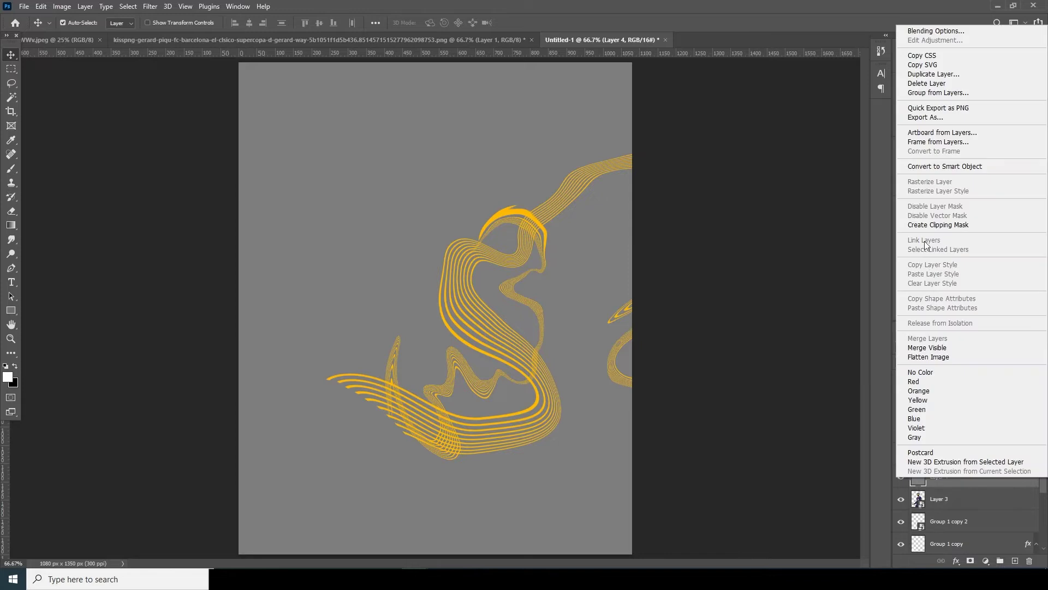
{"action": "left_click", "coordinate": [926, 225]}
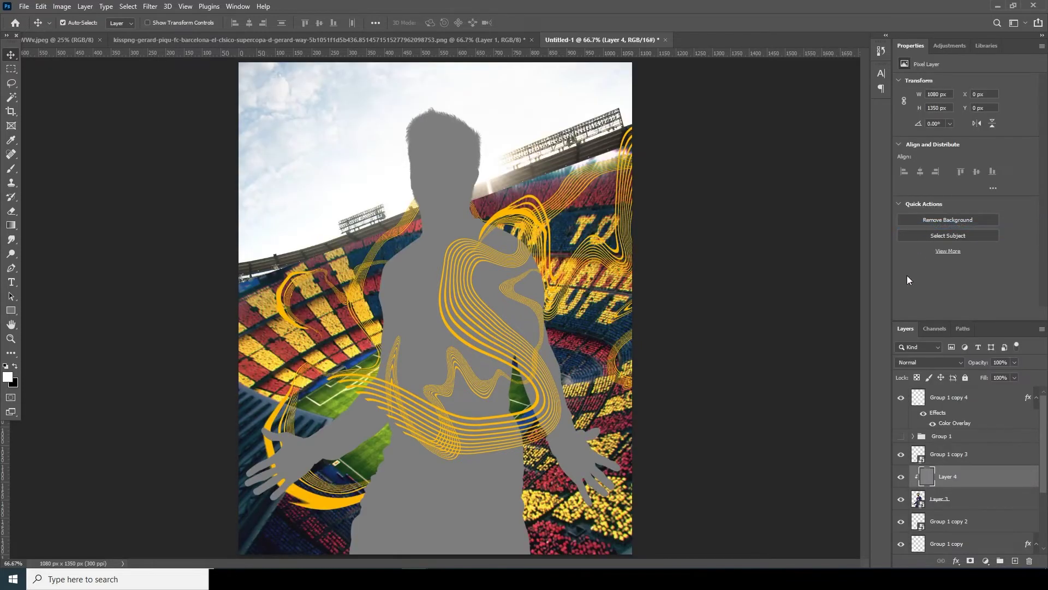
{"action": "left_click", "coordinate": [939, 364]}
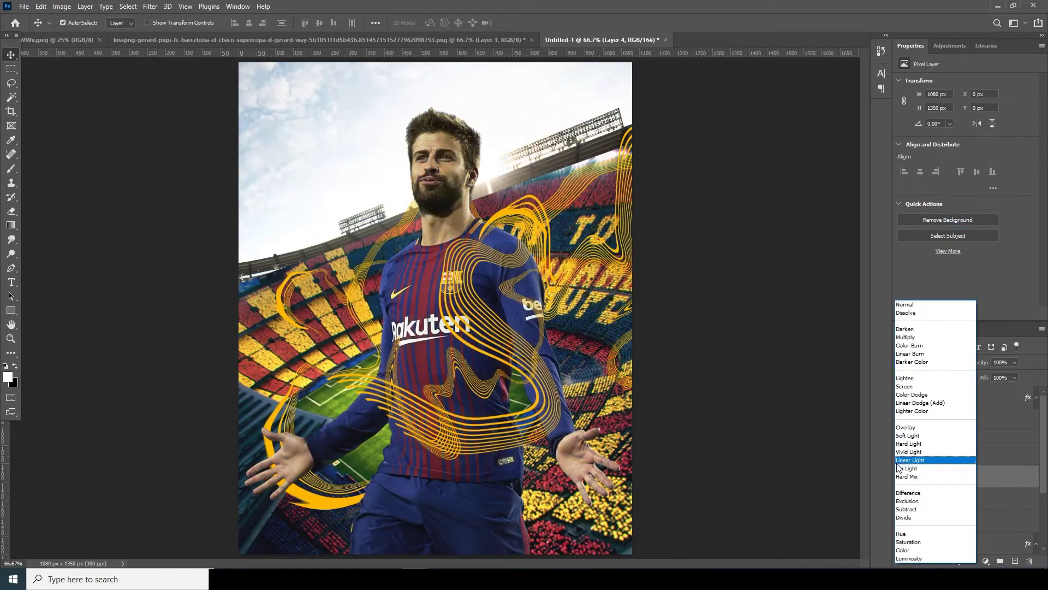
{"action": "left_click", "coordinate": [907, 435]}
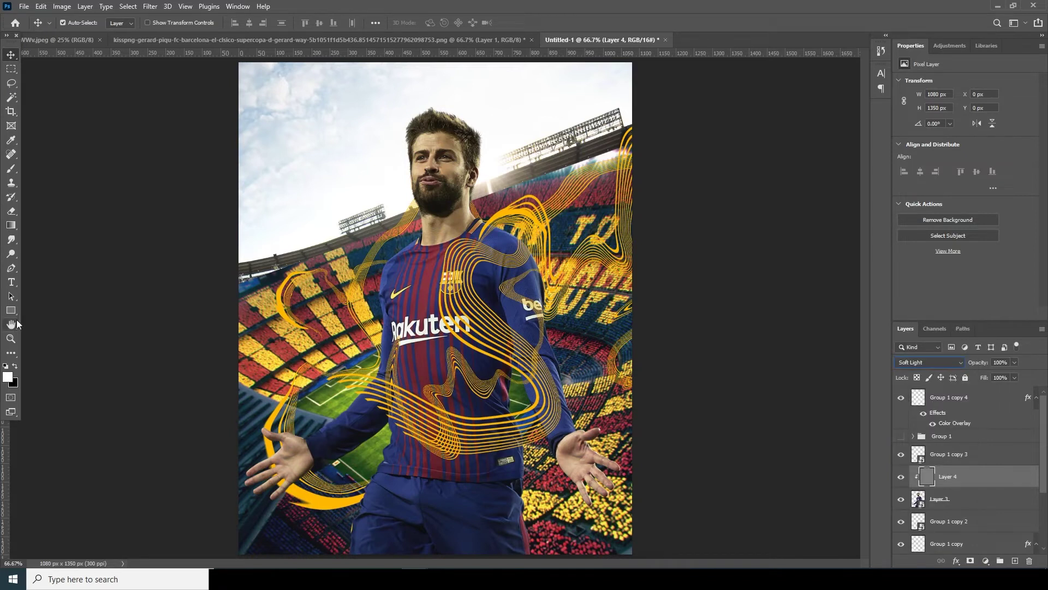
Burn shadows down the side of the player's torso on the gray layer, using Midtones at 59% exposure
{"action": "left_click_drag", "start_coordinate": [11, 253], "coordinate": [48, 264]}
{"action": "key", "text": "shift+o"}
{"action": "key", "text": "bracketright"}
{"action": "key", "text": "bracketright"}
{"action": "key", "text": "bracketright"}
{"action": "key", "text": "bracketright"}
{"action": "key", "text": "bracketright"}
{"action": "key", "text": "bracketright"}
{"action": "key", "text": "bracketright"}
{"action": "key", "text": "bracketright"}
{"action": "key", "text": "bracketright"}
{"action": "key", "text": "bracketright"}
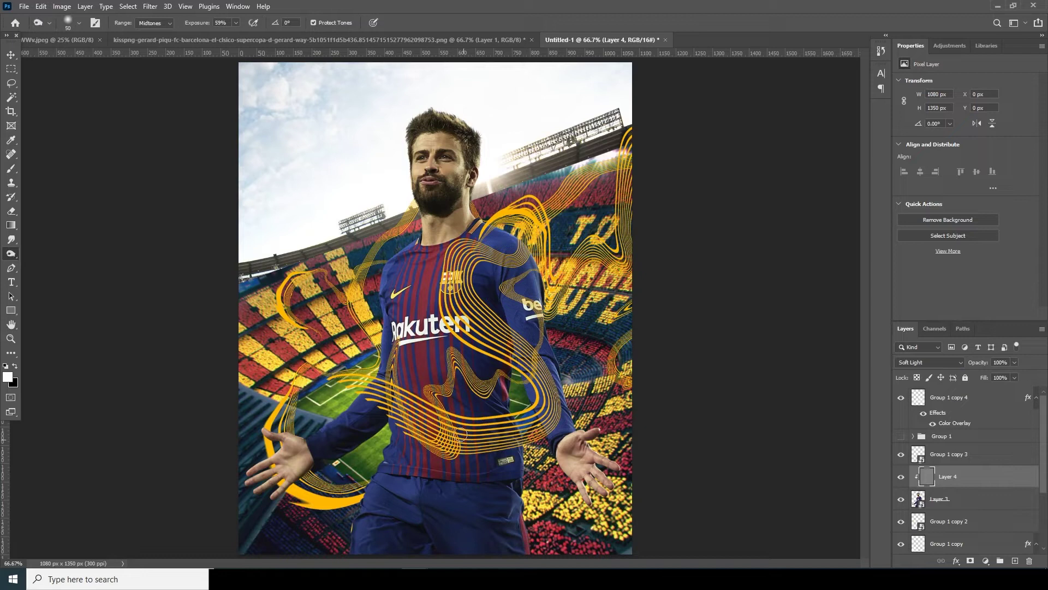
{"action": "mouse_move", "coordinate": [401, 275]}
{"action": "left_mouse_down"}
{"action": "mouse_move", "coordinate": [414, 326]}
{"action": "mouse_move", "coordinate": [373, 423]}
{"action": "mouse_move", "coordinate": [388, 380]}
{"action": "mouse_move", "coordinate": [386, 422]}
{"action": "mouse_move", "coordinate": [461, 329]}
{"action": "mouse_move", "coordinate": [434, 349]}
{"action": "mouse_move", "coordinate": [429, 313]}
{"action": "mouse_move", "coordinate": [456, 417]}
{"action": "mouse_move", "coordinate": [484, 449]}
{"action": "mouse_move", "coordinate": [500, 552]}
{"action": "mouse_move", "coordinate": [440, 523]}
{"action": "mouse_move", "coordinate": [400, 429]}
{"action": "left_mouse_up"}
Burn finer shadow details on the player with a 20 px brush at 26% exposure and compare the shading on and off
{"action": "key", "text": "bracketleft"}
{"action": "key", "text": "bracketleft"}
{"action": "key", "text": "bracketleft"}
{"action": "key", "text": "bracketleft"}
{"action": "key", "text": "bracketleft"}
{"action": "key", "text": "bracketleft"}
{"action": "key", "text": "bracketleft"}
{"action": "key", "text": "bracketleft"}
{"action": "key", "text": "bracketleft"}
{"action": "key", "text": "bracketleft"}
{"action": "key", "text": "bracketleft"}
{"action": "key", "text": "bracketleft"}
{"action": "key", "text": "2"}
{"action": "key", "text": "6"}
{"action": "scroll", "coordinate": [580, 379], "scroll_direction": "up", "scroll_amount": 3}
{"action": "scroll", "coordinate": [581, 380], "scroll_direction": "down", "scroll_amount": 3}
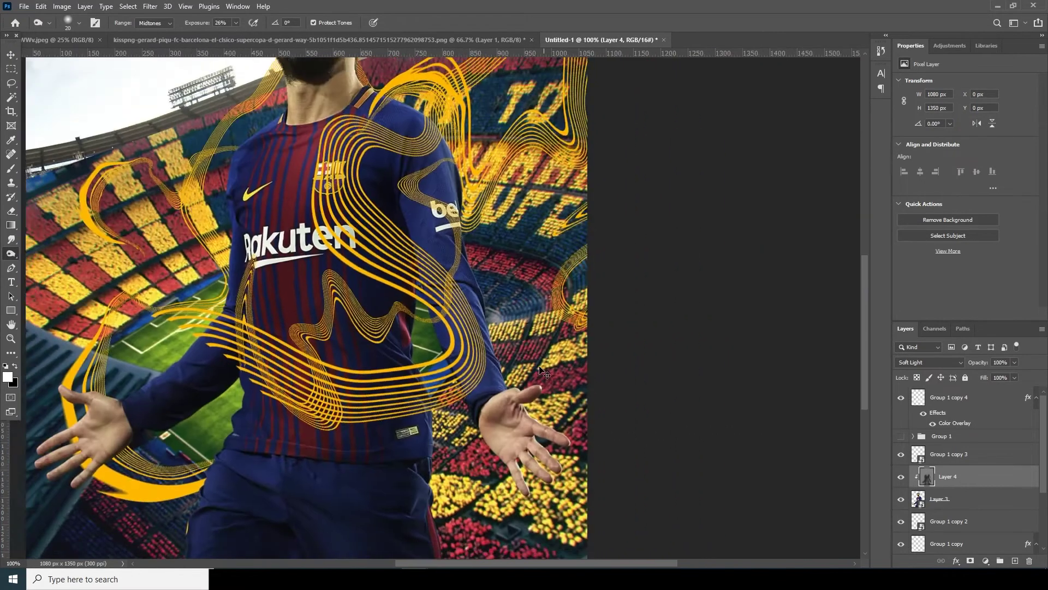
{"action": "left_click", "coordinate": [901, 477]}
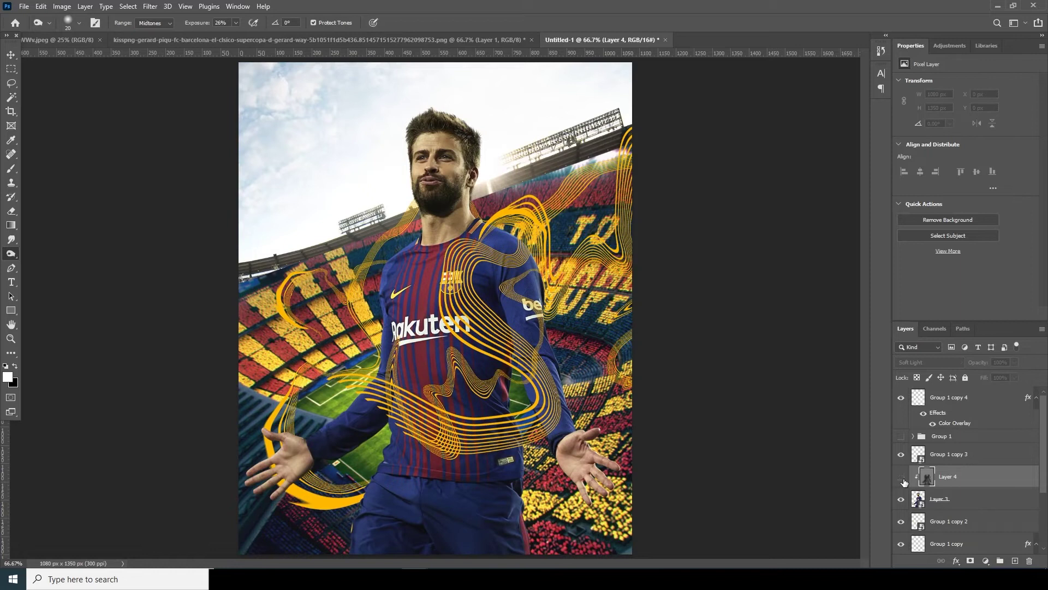
{"action": "left_click", "coordinate": [901, 477]}
{"action": "left_click", "coordinate": [902, 477]}
{"action": "left_click", "coordinate": [901, 478]}
Dodge the player's face on the gray layer with a 250 px brush, using Midtones at 50% exposure
{"action": "right_click", "coordinate": [12, 254]}
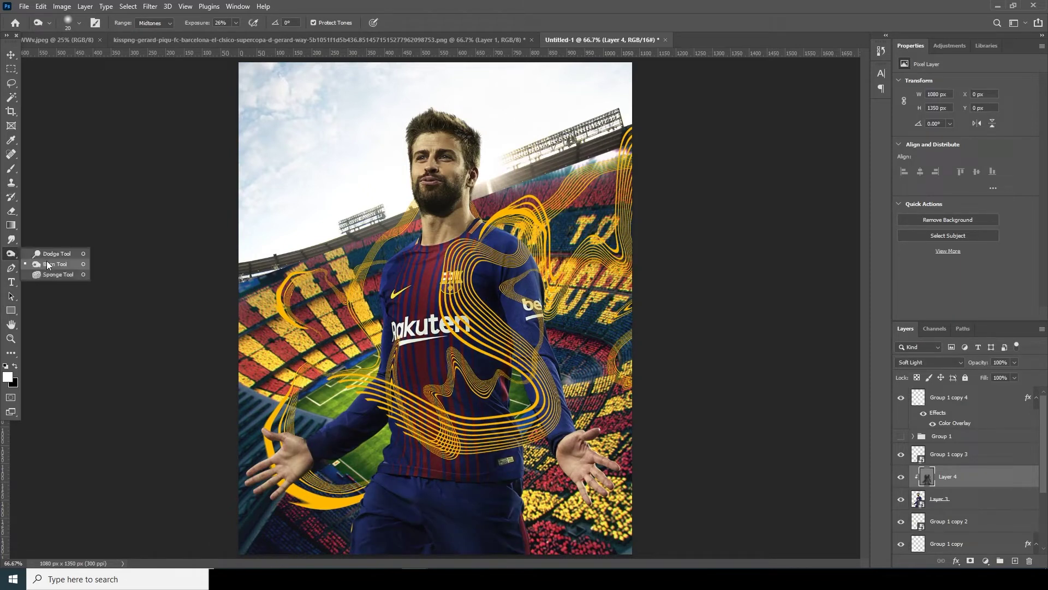
{"action": "left_click", "coordinate": [56, 254]}
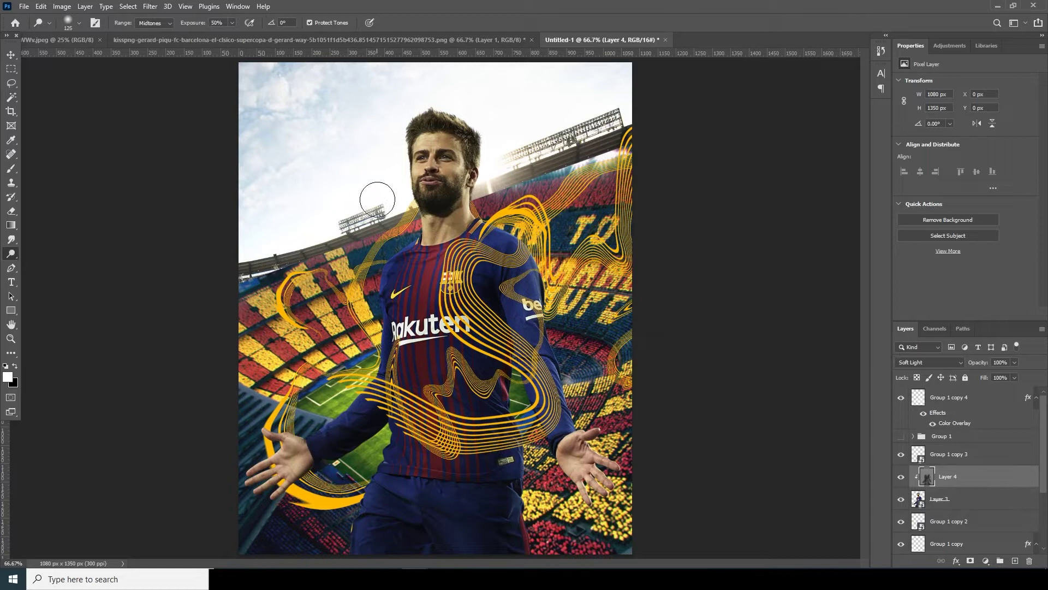
{"action": "key", "text": "bracketright"}
{"action": "key", "text": "bracketright"}
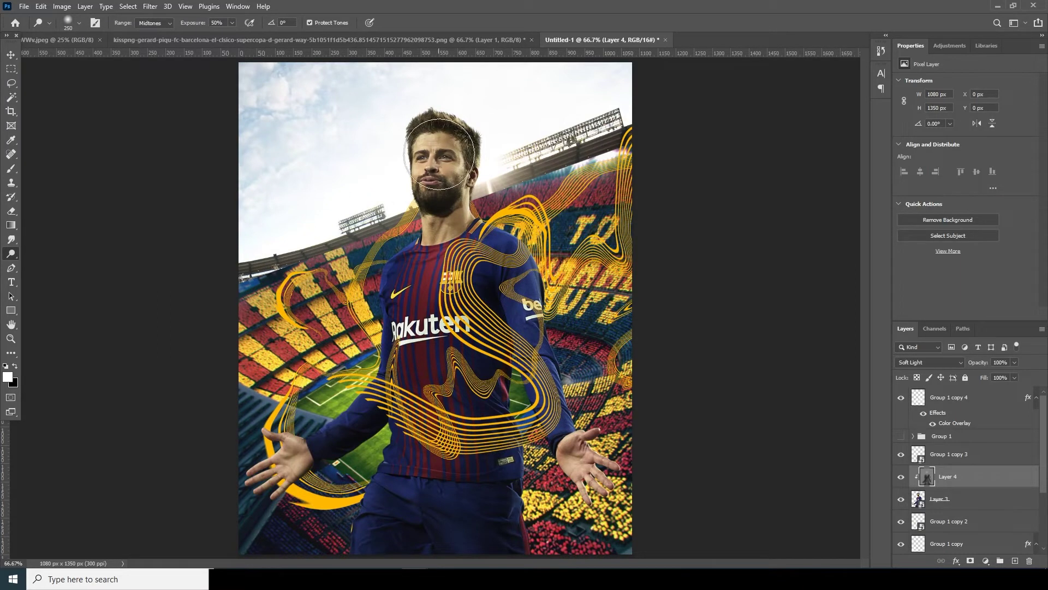
{"action": "mouse_move", "coordinate": [462, 171]}
{"action": "left_mouse_down"}
{"action": "mouse_move", "coordinate": [500, 141]}
{"action": "mouse_move", "coordinate": [489, 154]}
{"action": "mouse_move", "coordinate": [468, 145]}
{"action": "mouse_move", "coordinate": [426, 173]}
{"action": "left_mouse_up"}
Dodge highlights along the player's left arm, shoulder and side of the head with 100 and 150 px brushes at 50% exposure
{"action": "key", "text": "bracketleft"}
{"action": "key", "text": "bracketleft"}
{"action": "key", "text": "bracketleft"}
{"action": "key", "text": "bracketleft"}
{"action": "key", "text": "bracketleft"}
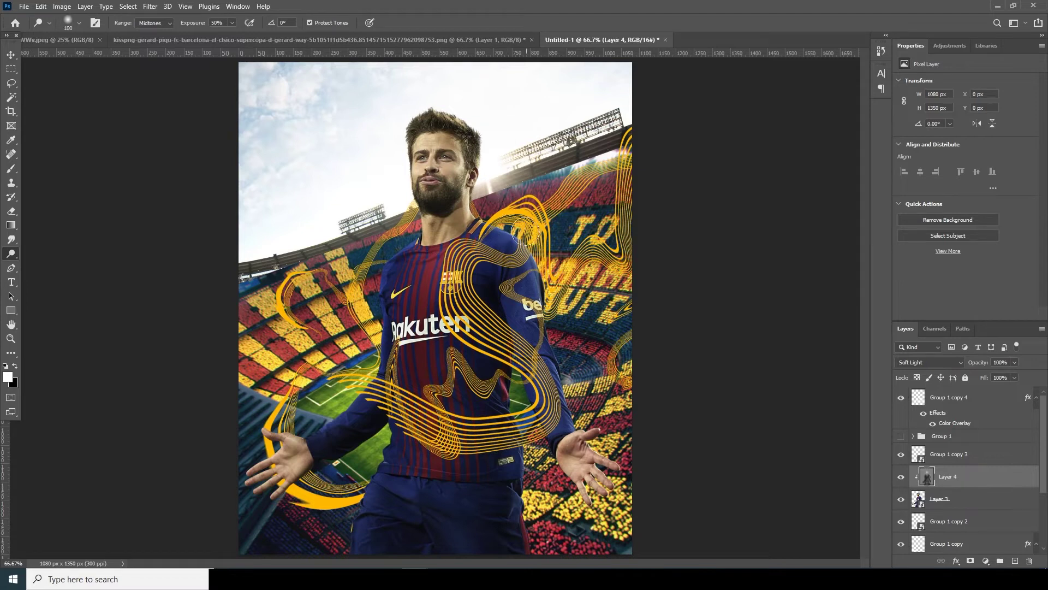
{"action": "mouse_move", "coordinate": [568, 355]}
{"action": "left_mouse_down"}
{"action": "mouse_move", "coordinate": [555, 314]}
{"action": "mouse_move", "coordinate": [590, 414]}
{"action": "left_mouse_up"}
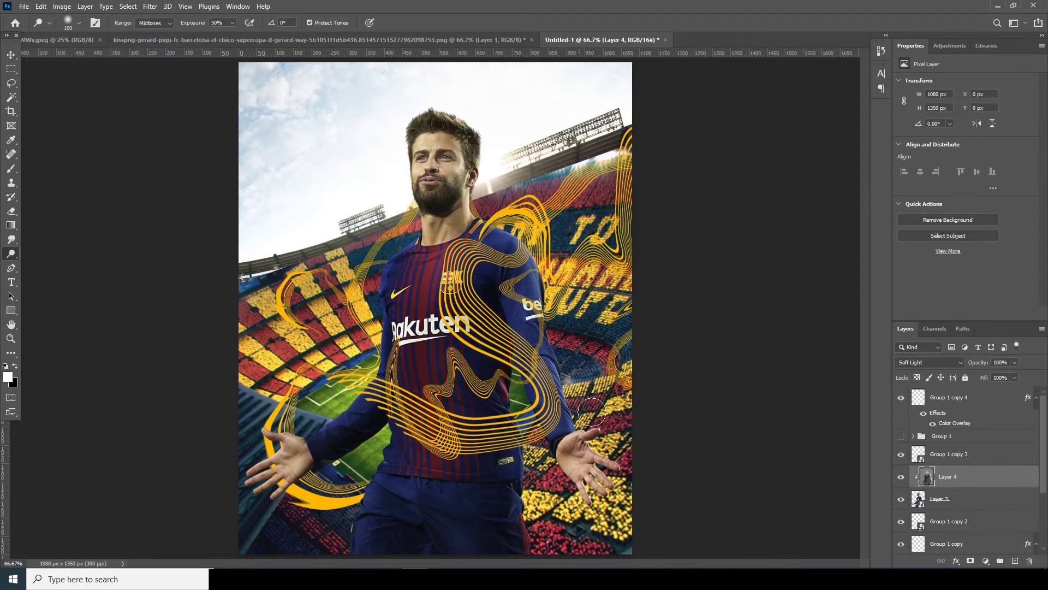
{"action": "key", "text": "bracketright"}
{"action": "key", "text": "bracketright"}
{"action": "left_click_drag", "start_coordinate": [511, 232], "coordinate": [574, 352]}
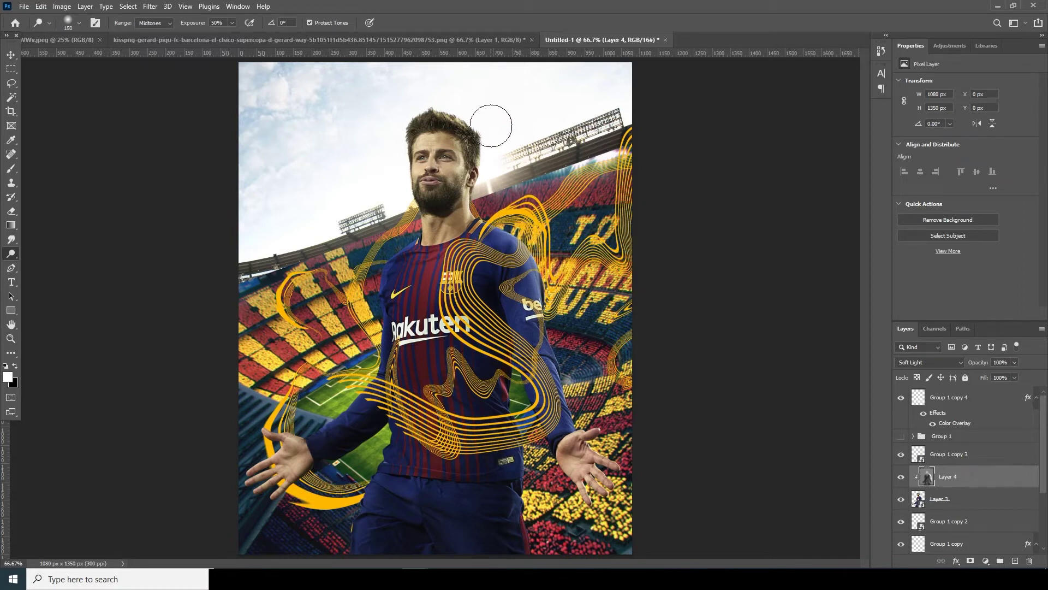
{"action": "mouse_move", "coordinate": [490, 154]}
{"action": "left_mouse_down"}
{"action": "mouse_move", "coordinate": [497, 128]}
{"action": "mouse_move", "coordinate": [497, 146]}
{"action": "mouse_move", "coordinate": [474, 105]}
{"action": "mouse_move", "coordinate": [492, 115]}
{"action": "mouse_move", "coordinate": [452, 89]}
{"action": "mouse_move", "coordinate": [539, 143]}
{"action": "left_mouse_up"}
{"action": "key", "text": "ctrl+minus"}
{"action": "key", "text": "ctrl+minus"}
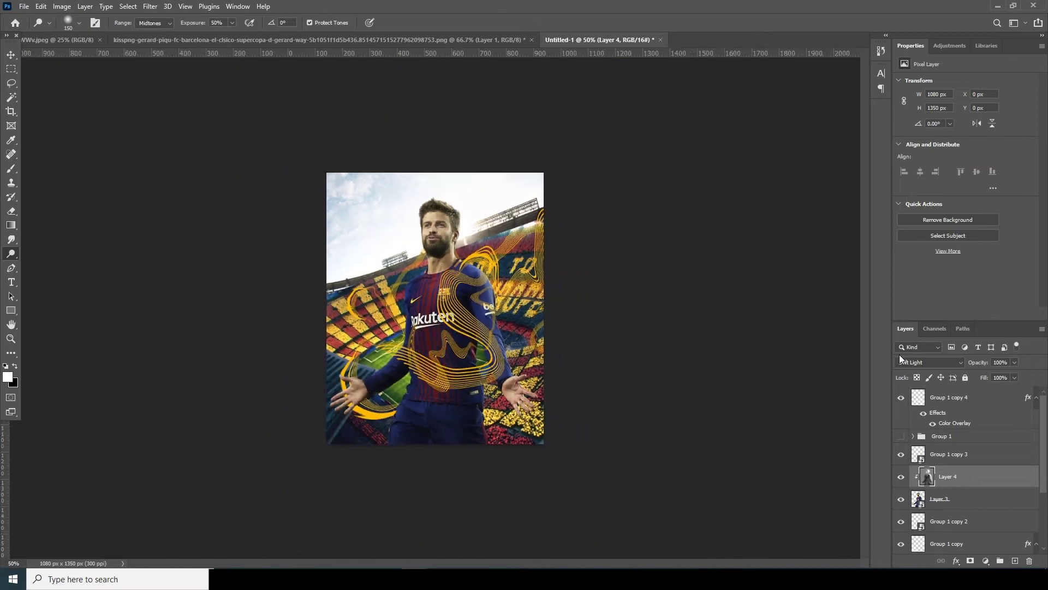
{"action": "key", "text": "ctrl+plus"}
{"action": "key", "text": "ctrl+plus"}
{"action": "key", "text": "ctrl+minus"}
{"action": "key", "text": "ctrl+minus"}
{"action": "key", "text": "ctrl+plus"}
Open the Camera Raw Filter on the player layer and set Highlights to -58 and Shadows to +31
{"action": "left_click", "coordinate": [923, 500]}
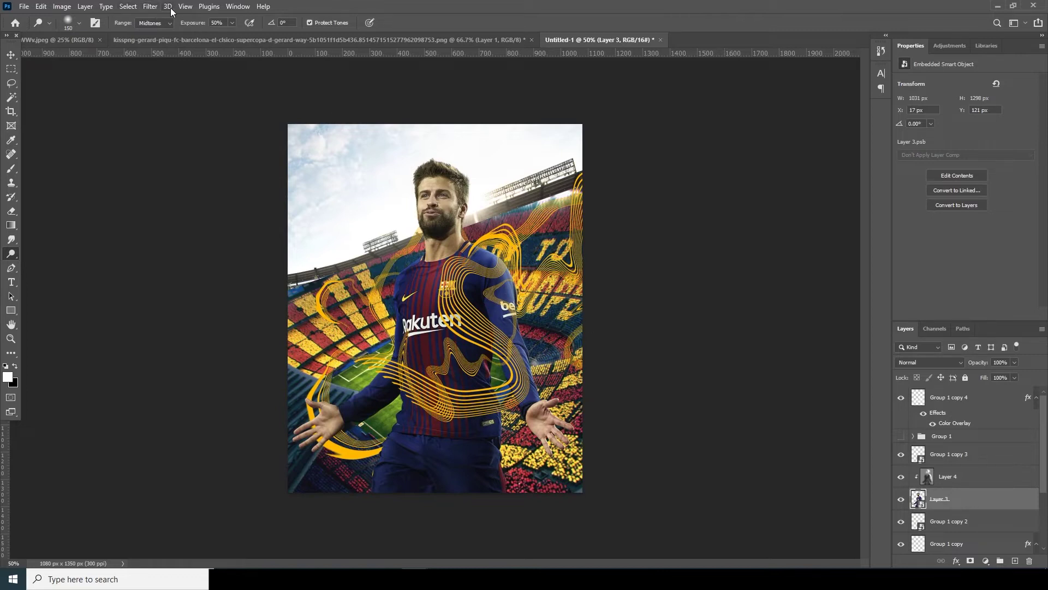
{"action": "left_click", "coordinate": [150, 6]}
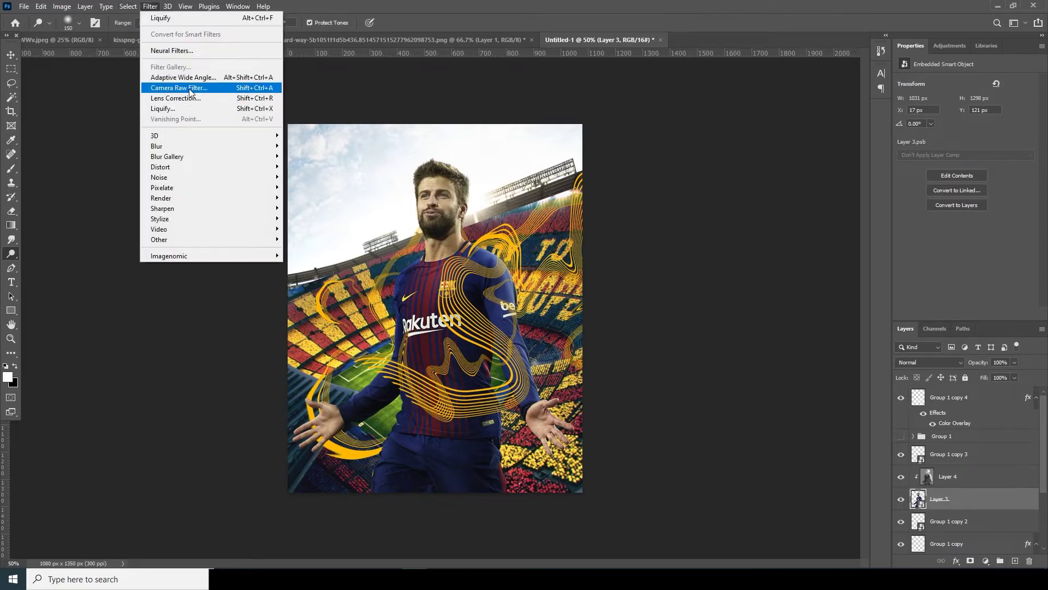
{"action": "left_click", "coordinate": [190, 89]}
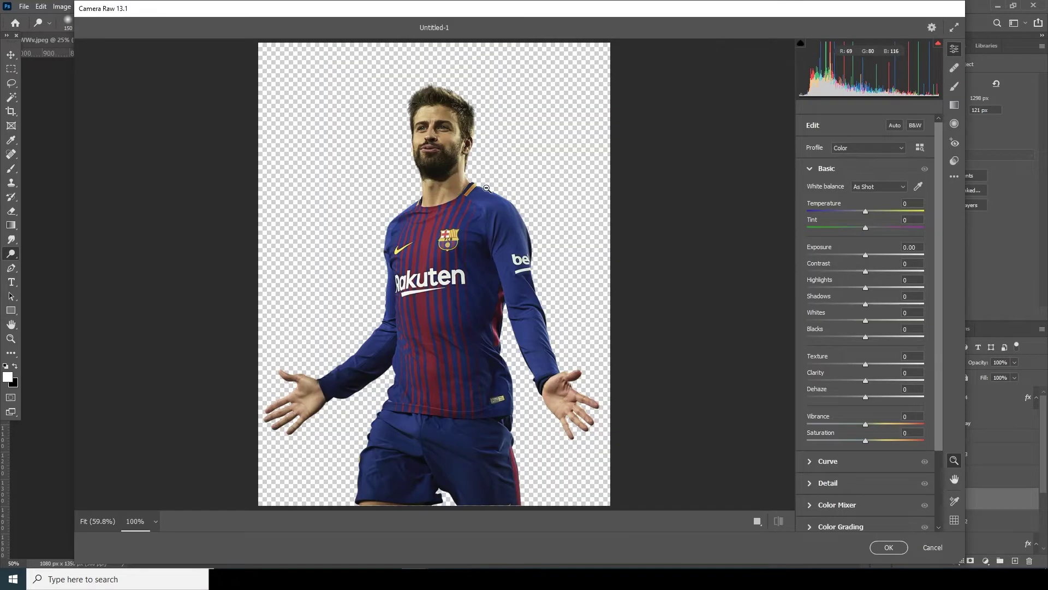
{"action": "left_click", "coordinate": [486, 188]}
{"action": "left_click", "coordinate": [486, 188]}
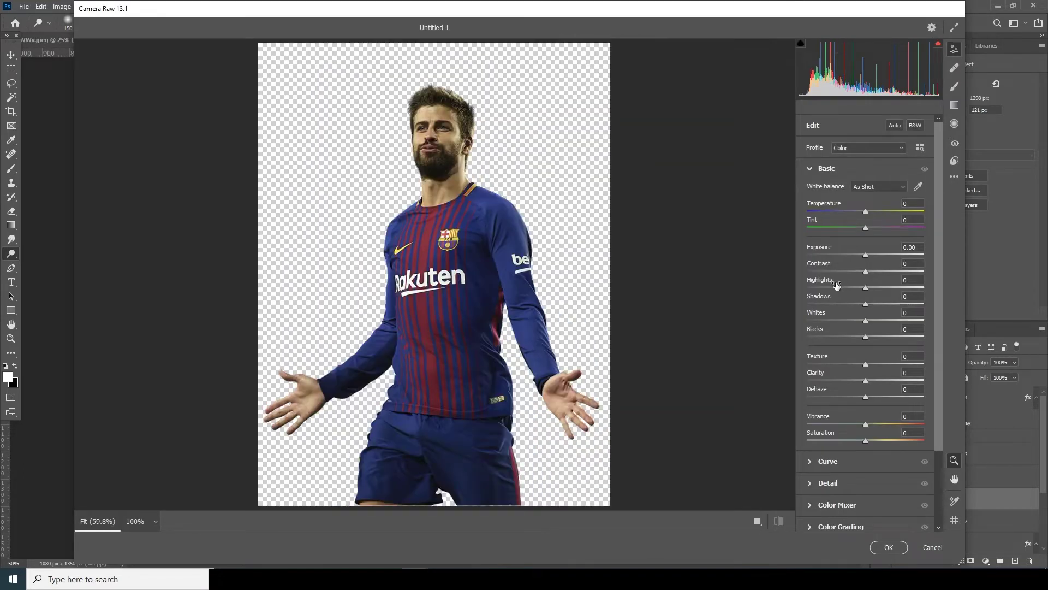
{"action": "left_click_drag", "start_coordinate": [821, 289], "coordinate": [826, 287]}
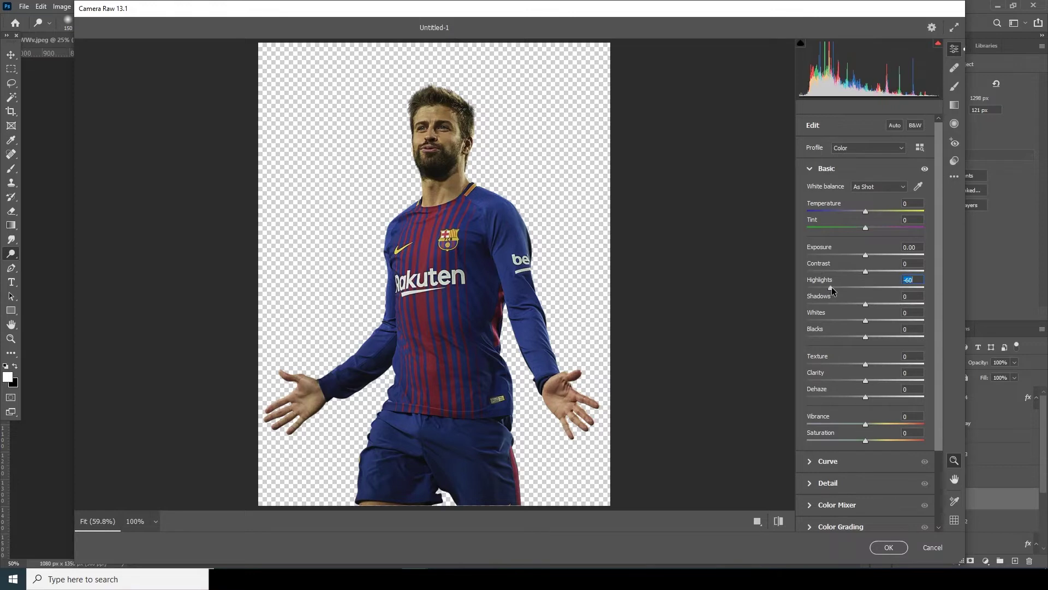
{"action": "left_click", "coordinate": [888, 303]}
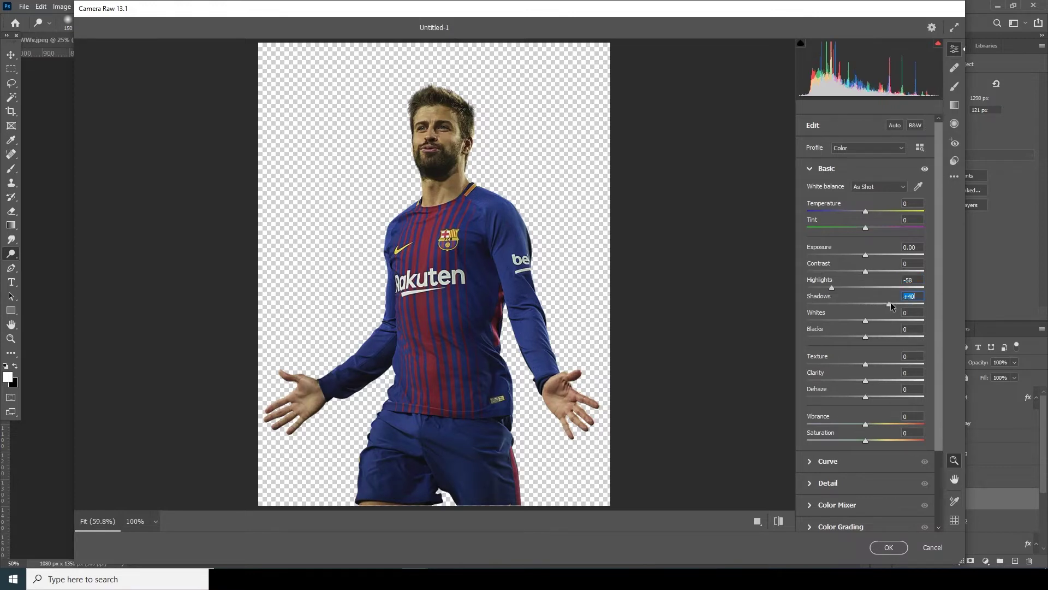
{"action": "left_click_drag", "start_coordinate": [896, 302], "coordinate": [883, 300]}
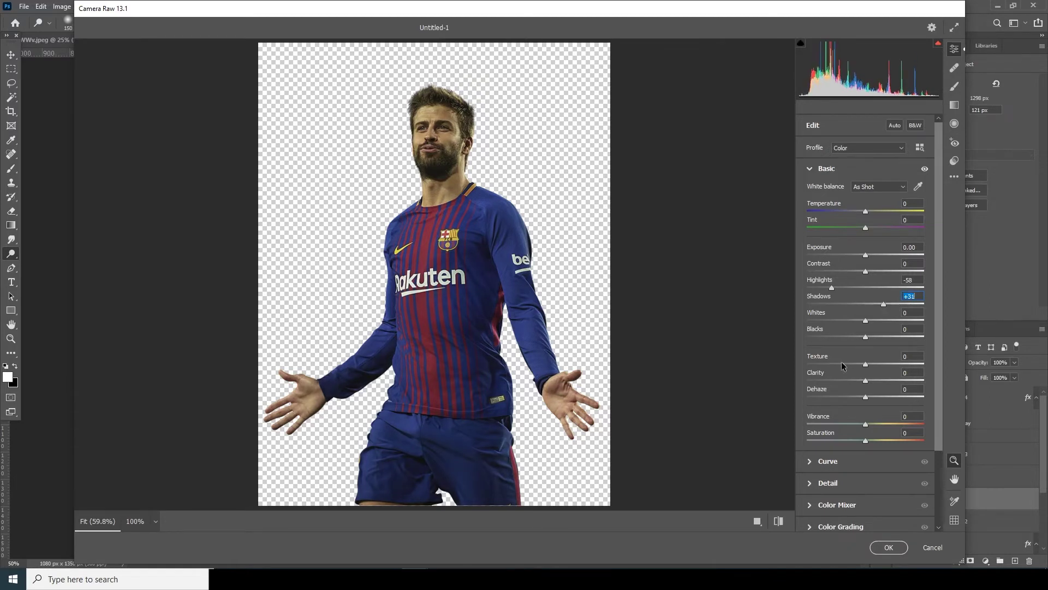
Set the player's Texture to +52, Clarity to +47, Vibrance to -28 and Exposure to +0.10 in Camera Raw
{"action": "left_click_drag", "start_coordinate": [884, 379], "coordinate": [848, 368]}
{"action": "scroll", "coordinate": [939, 455], "scroll_direction": "down", "scroll_amount": 2}
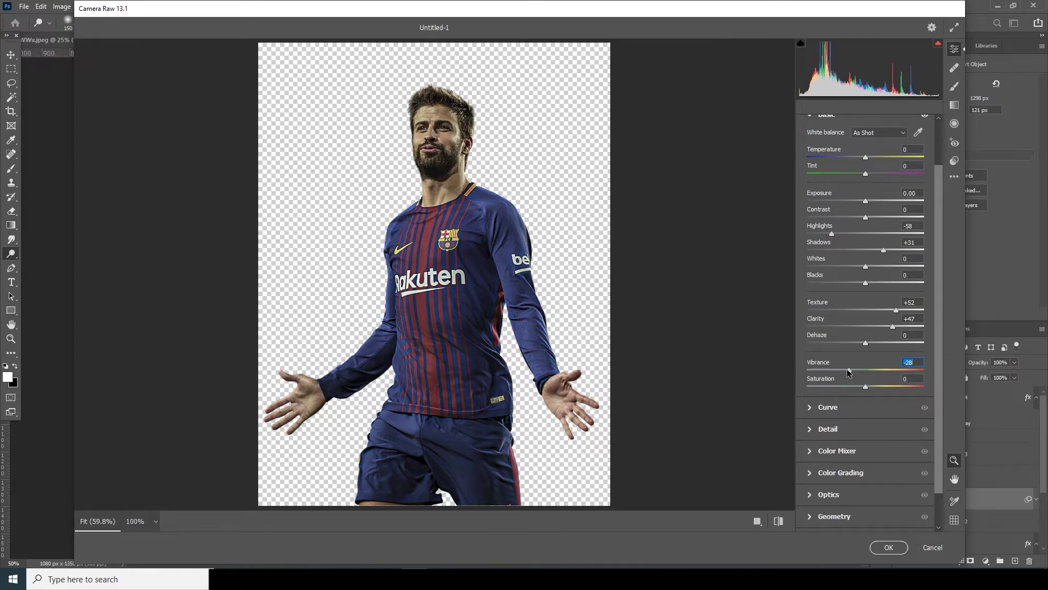
{"action": "left_click_drag", "start_coordinate": [867, 202], "coordinate": [868, 204]}
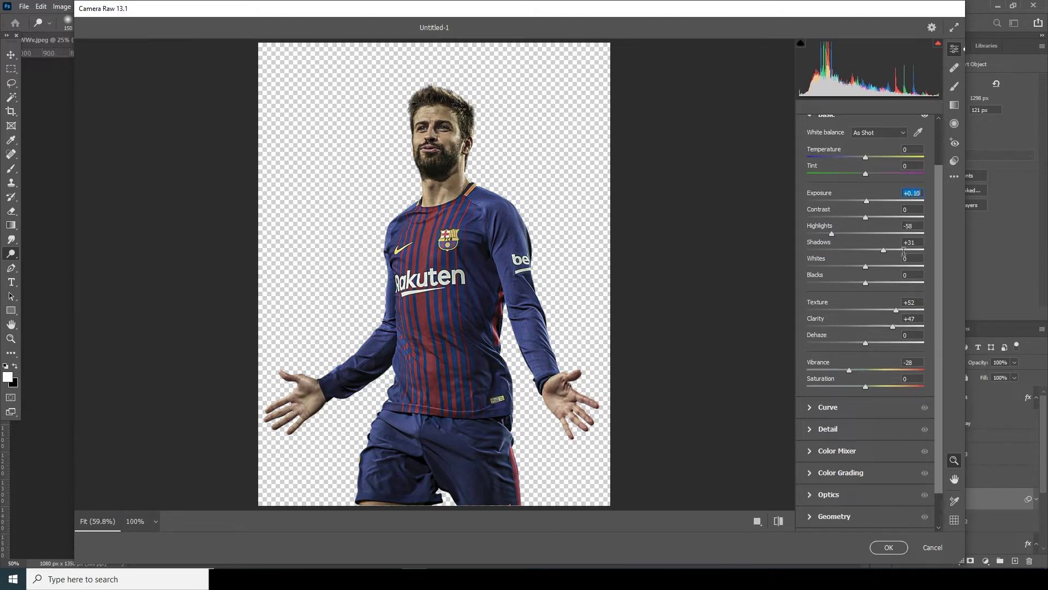
Set the player's Color Mixer saturation in Camera Raw to Reds -41, Oranges -34, Yellows -26 and Blues -13
{"action": "left_click", "coordinate": [815, 451]}
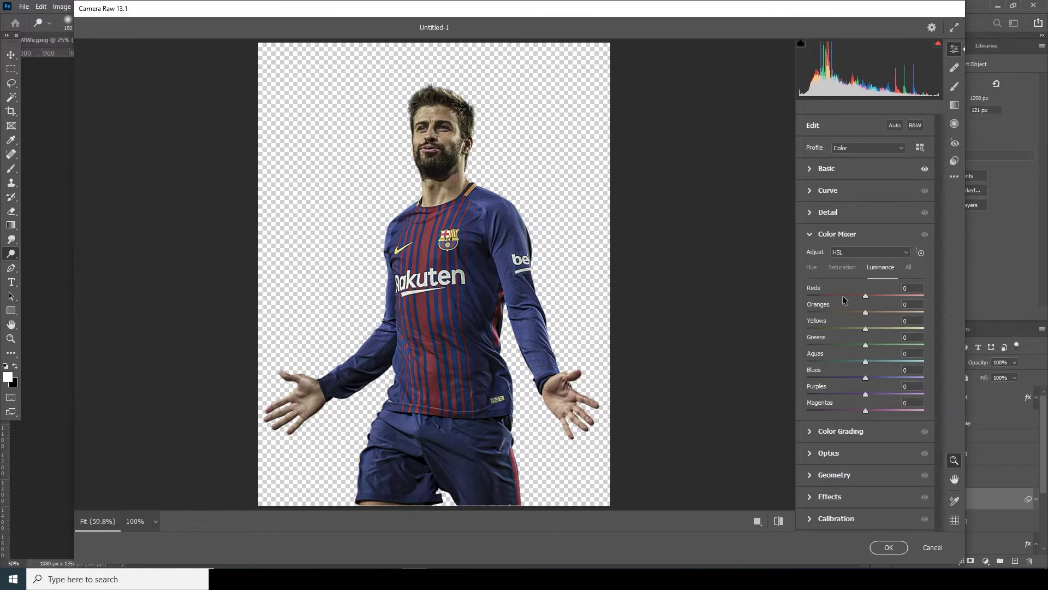
{"action": "left_click", "coordinate": [844, 267]}
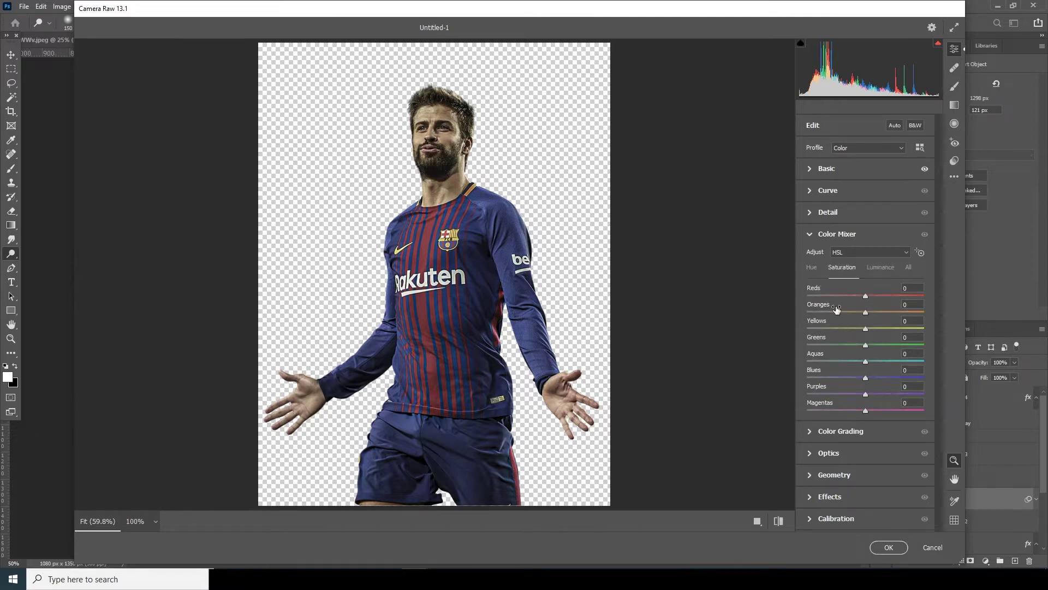
{"action": "left_click", "coordinate": [848, 311]}
{"action": "left_click", "coordinate": [853, 329]}
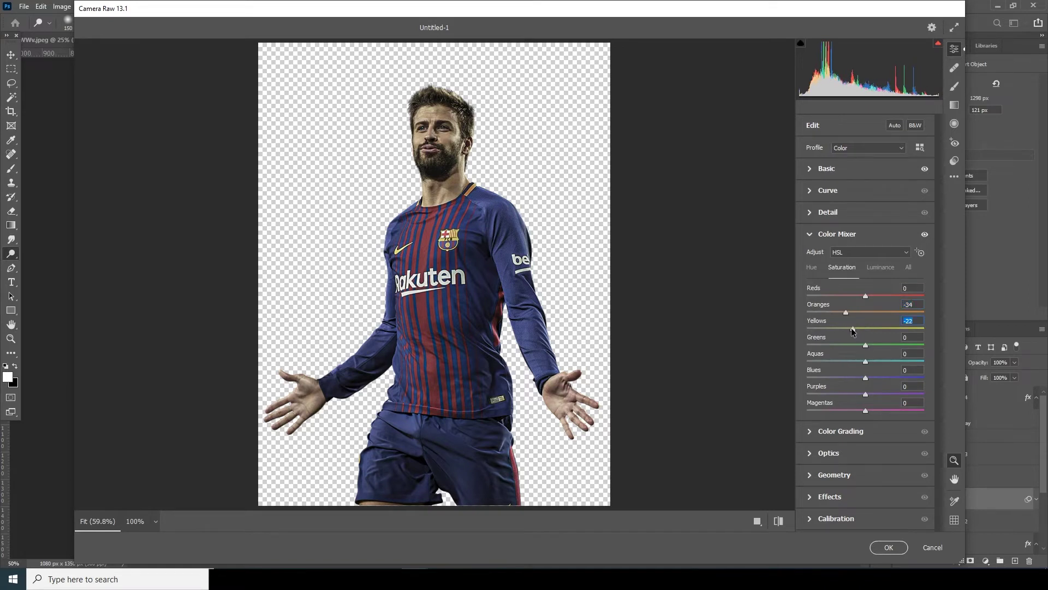
{"action": "left_click_drag", "start_coordinate": [861, 294], "coordinate": [839, 299]}
{"action": "left_click_drag", "start_coordinate": [865, 378], "coordinate": [858, 378]}
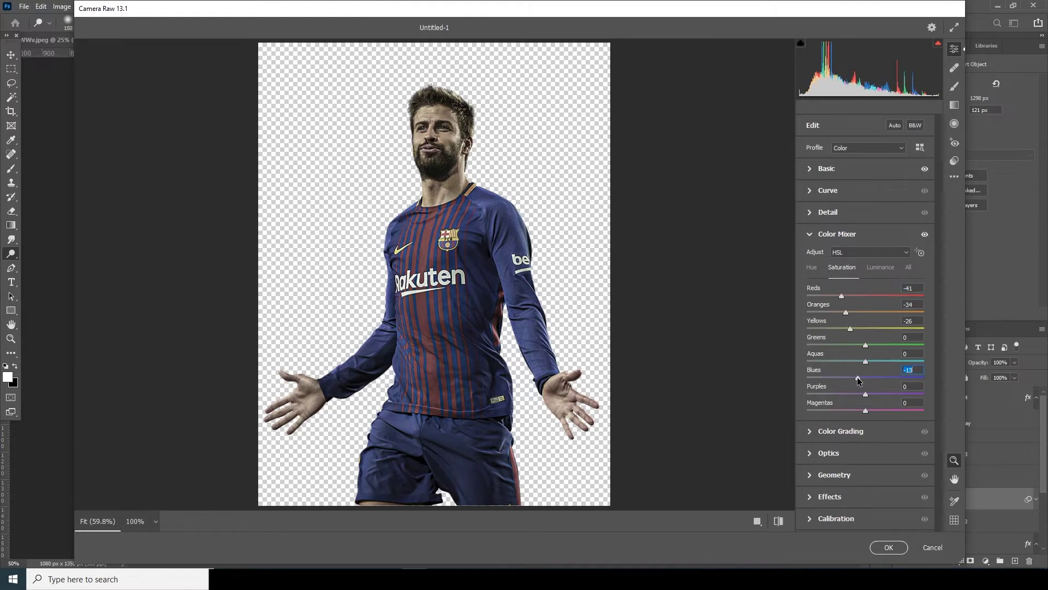
Raise the player's Exposure to +0.30 in the Basic settings and apply the Camera Raw Filter
{"action": "left_click", "coordinate": [813, 216]}
{"action": "left_click_drag", "start_coordinate": [820, 237], "coordinate": [841, 281]}
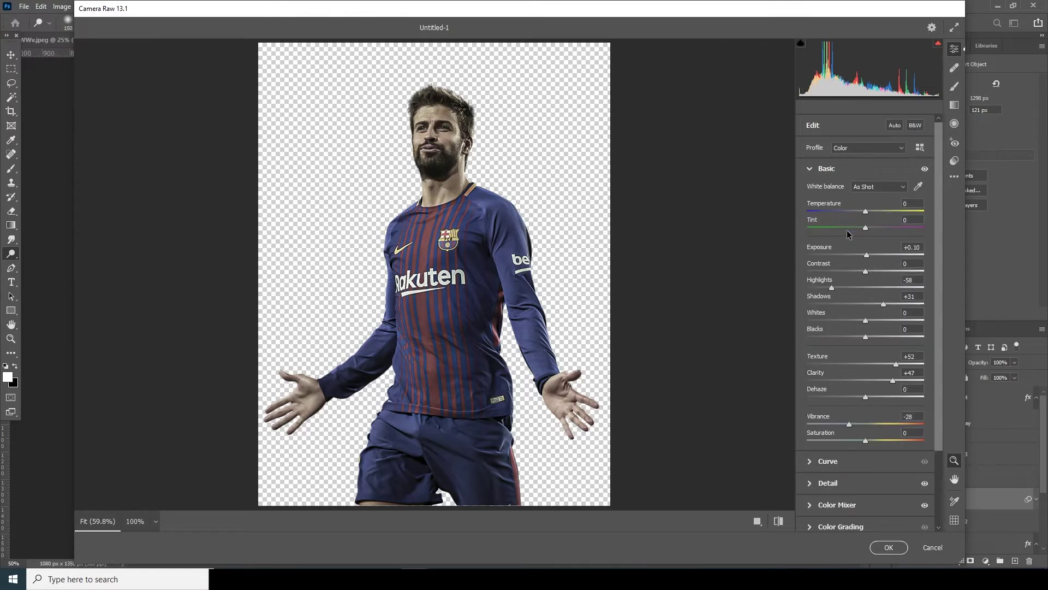
{"action": "left_click_drag", "start_coordinate": [868, 259], "coordinate": [870, 260]}
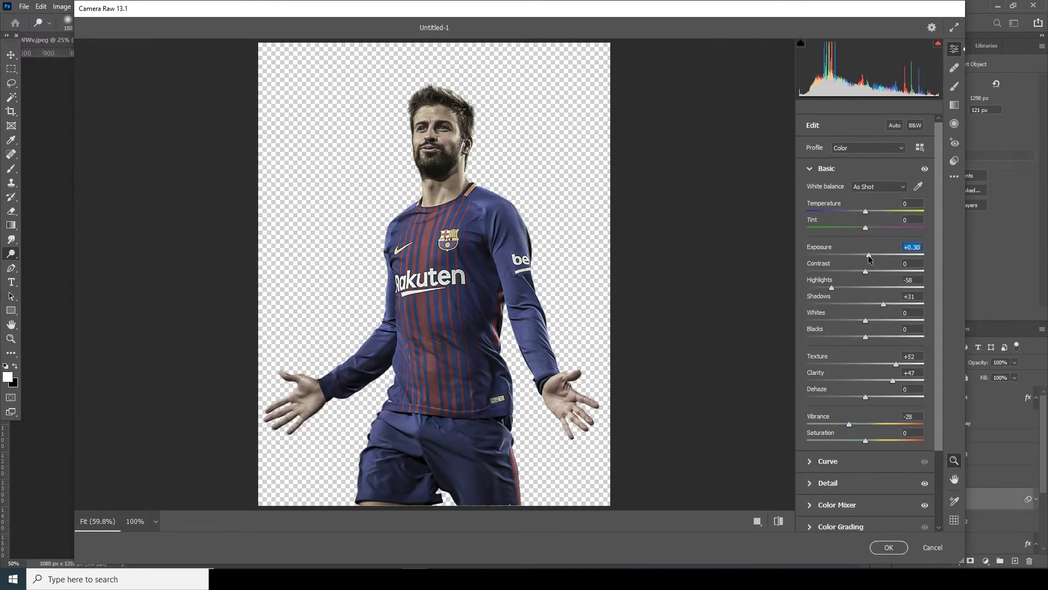
{"action": "left_click", "coordinate": [889, 547]}
Open the Camera Raw Filter on stadium Layer 1 and set Clarity to +36, Texture to +21 and Vibrance to -27
{"action": "left_click", "coordinate": [150, 6]}
{"action": "left_click", "coordinate": [173, 88]}
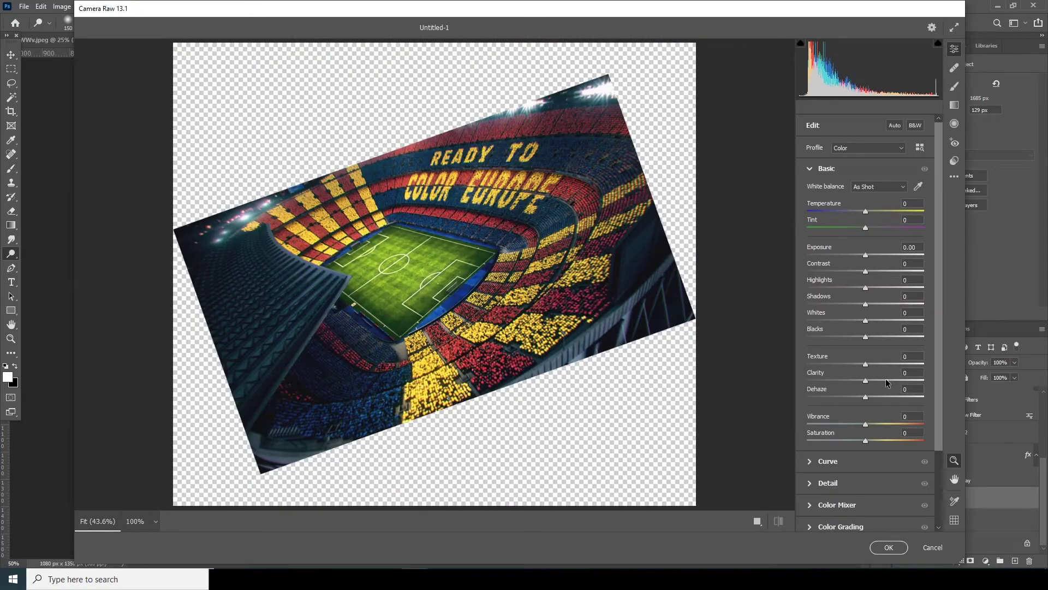
{"action": "left_click", "coordinate": [886, 379]}
{"action": "left_click", "coordinate": [878, 363]}
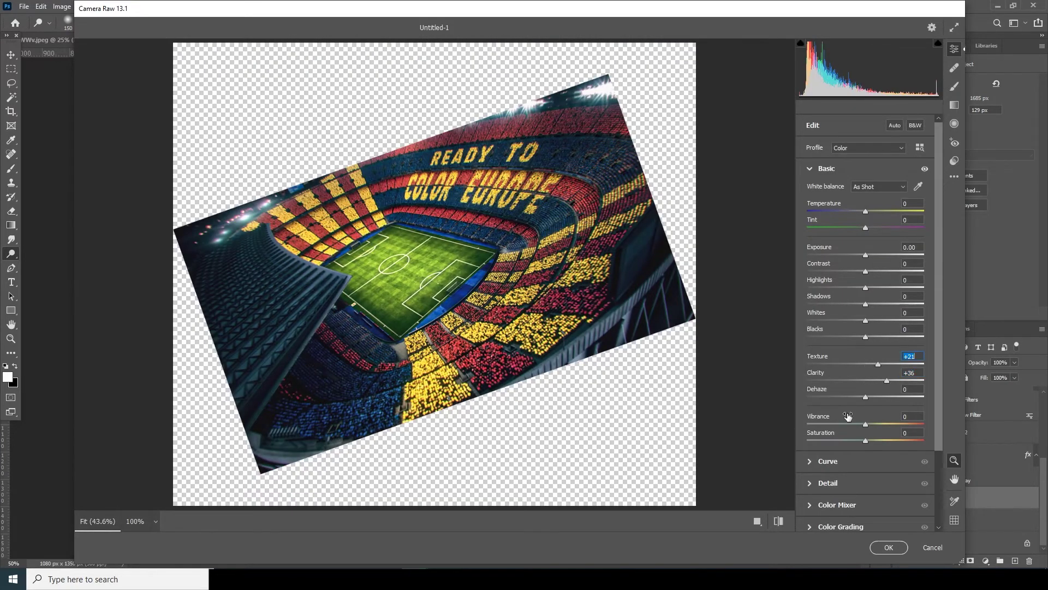
{"action": "left_click_drag", "start_coordinate": [860, 424], "coordinate": [853, 424]}
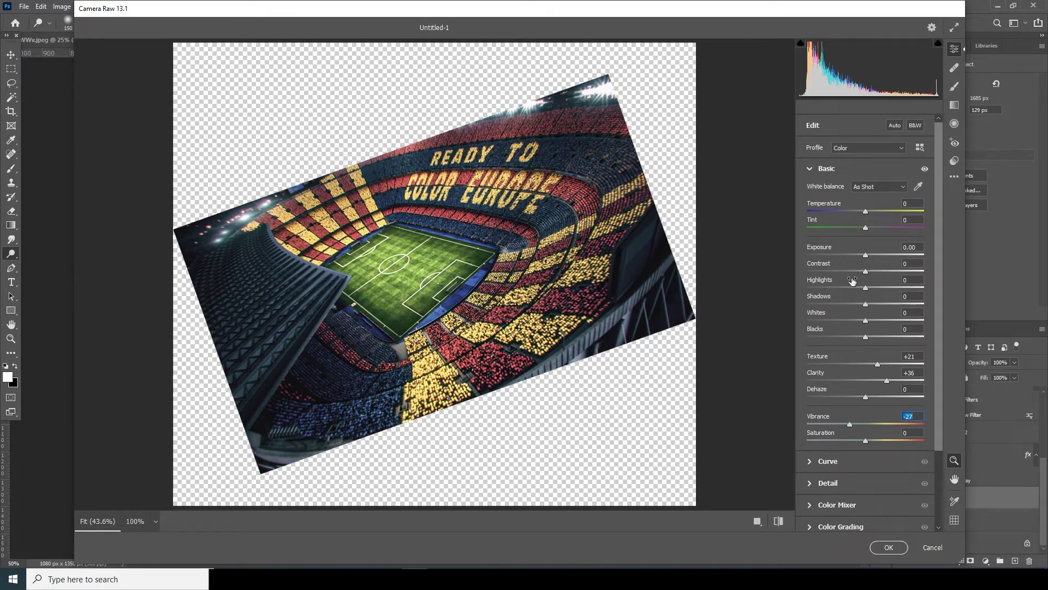
Set the stadium's Highlights to -44 and Shadows to -7, and apply the Camera Raw Filter
{"action": "mouse_move", "coordinate": [865, 289]}
{"action": "left_mouse_down"}
{"action": "mouse_move", "coordinate": [838, 288]}
{"action": "mouse_move", "coordinate": [860, 303]}
{"action": "left_mouse_up"}
{"action": "left_click", "coordinate": [846, 303]}
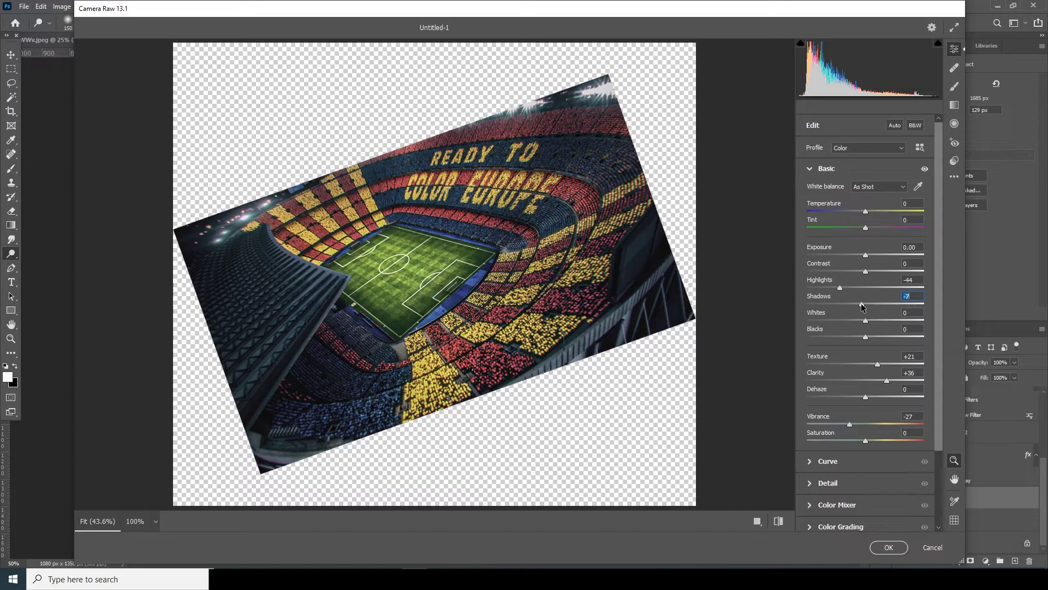
{"action": "left_click", "coordinate": [886, 548]}
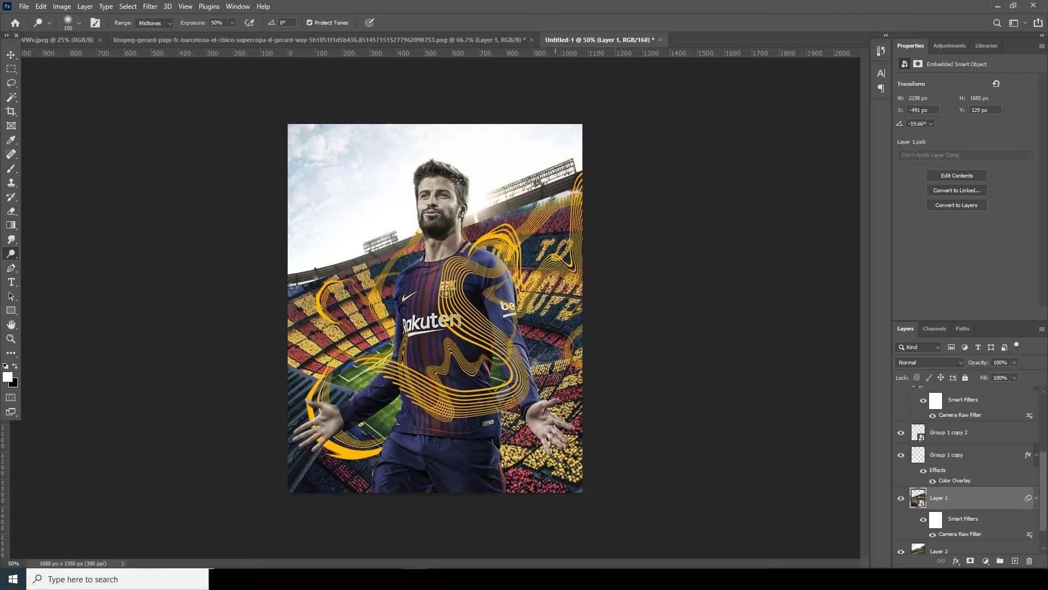
Transform stadium Layer 1, shifting it slightly down and rotating it to -18.58°
{"action": "key", "text": "ctrl+t"}
{"action": "left_click", "coordinate": [533, 223]}
{"action": "left_click_drag", "start_coordinate": [524, 277], "coordinate": [531, 291]}
{"action": "left_click_drag", "start_coordinate": [725, 174], "coordinate": [728, 179]}
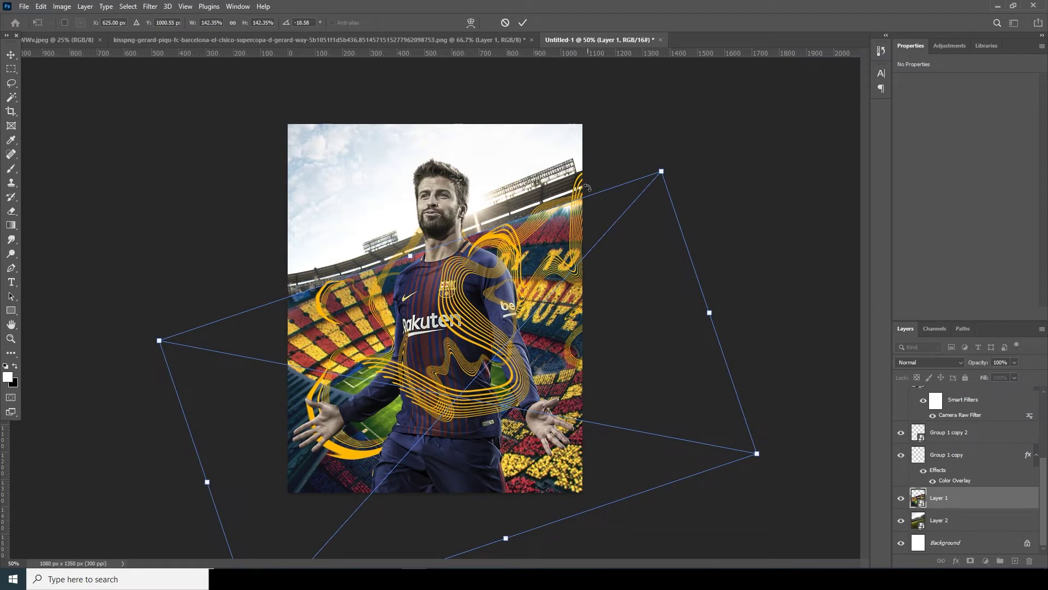
Warp stadium Layer 1 by pulling its two upper corners slightly upward, and commit the transform
{"action": "right_click", "coordinate": [460, 288]}
{"action": "left_click", "coordinate": [486, 401]}
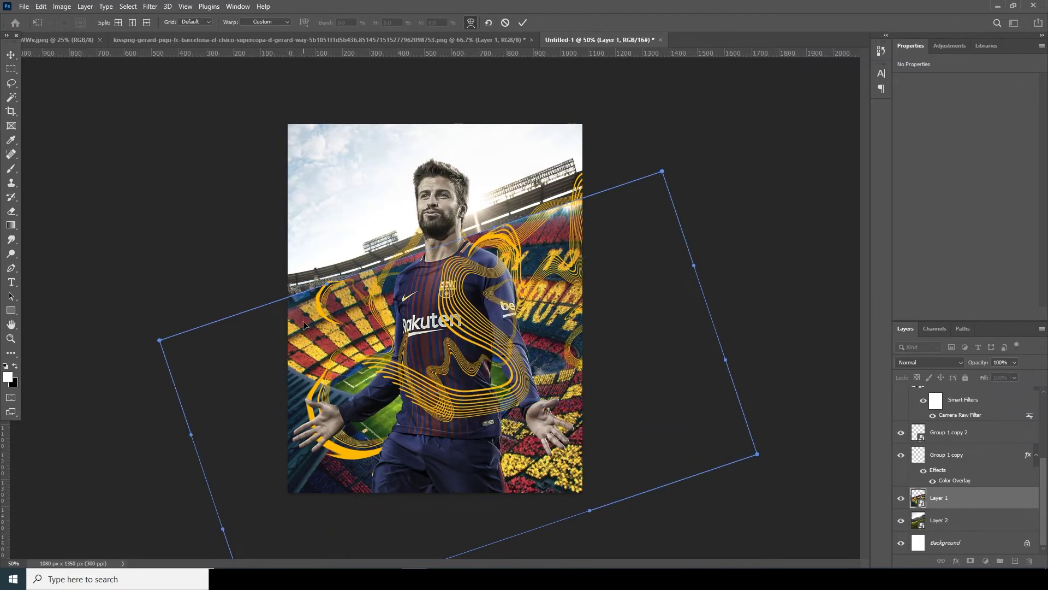
{"action": "left_click_drag", "start_coordinate": [157, 339], "coordinate": [150, 321]}
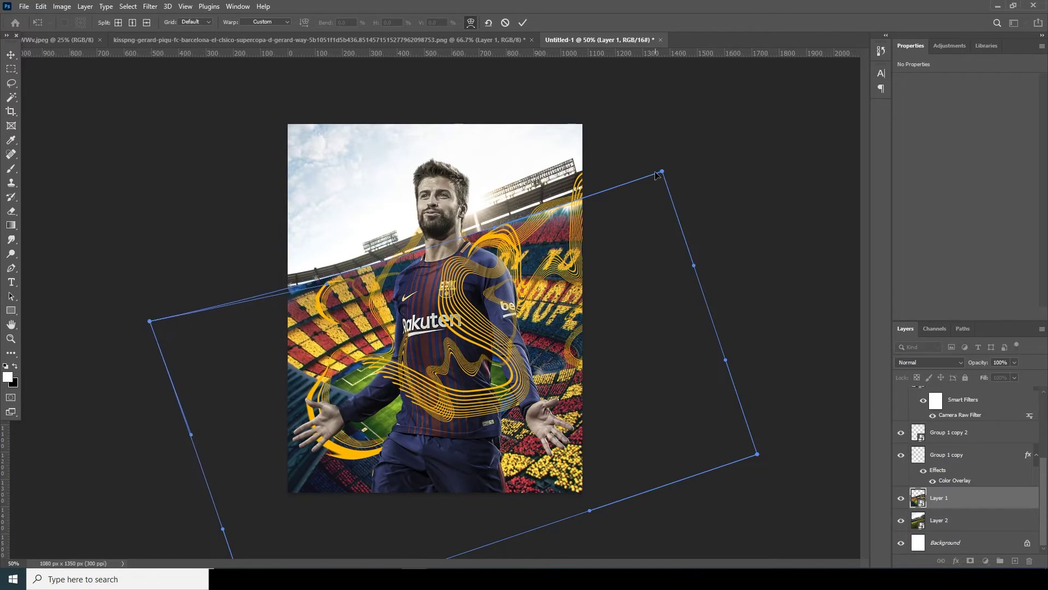
{"action": "left_click_drag", "start_coordinate": [662, 172], "coordinate": [662, 157]}
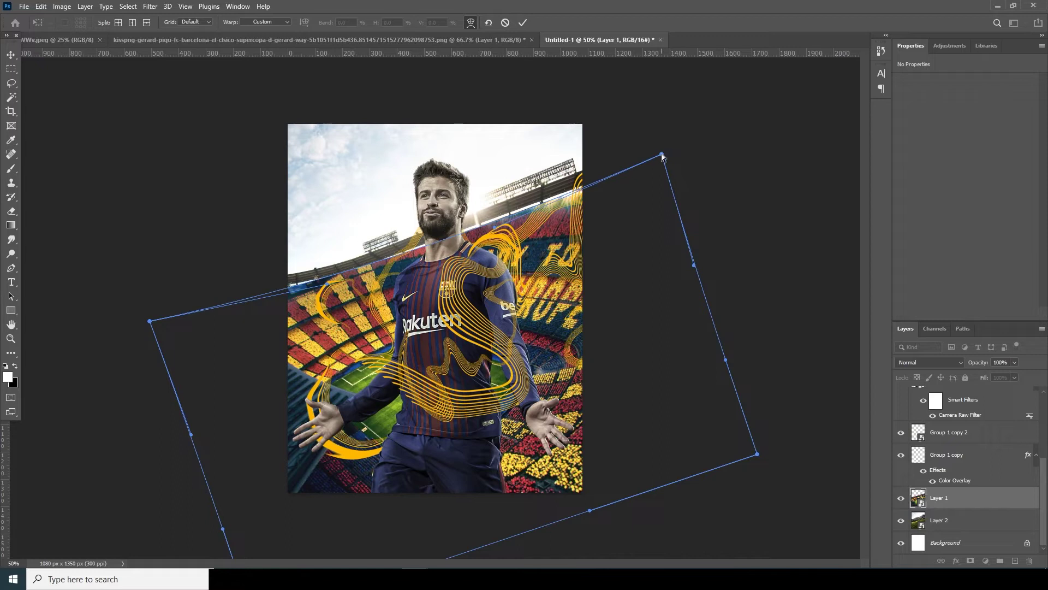
{"action": "key", "text": "Return"}
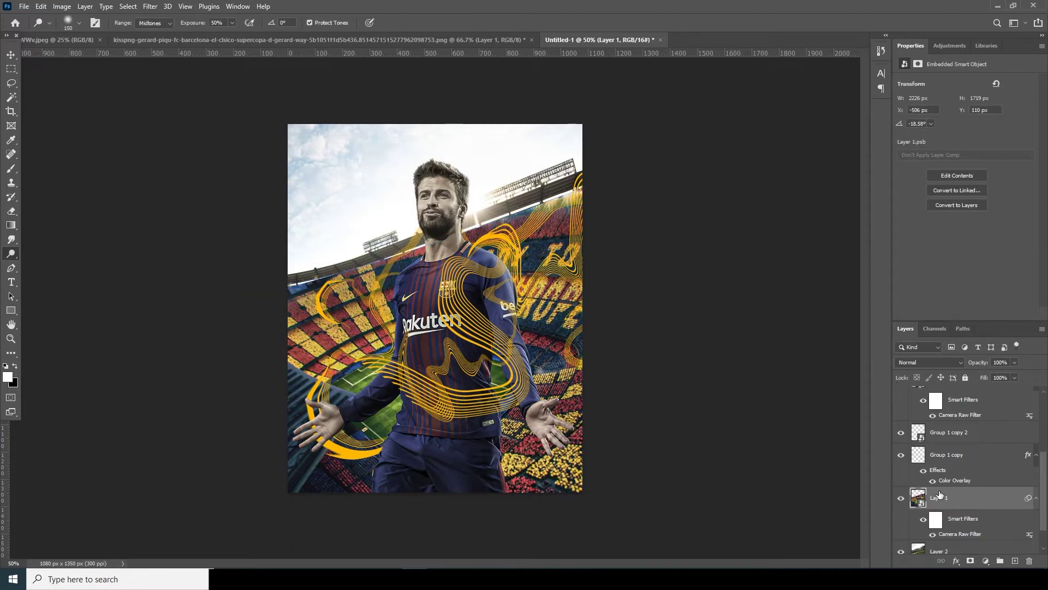
Move stadium Layer 1 and Layer 2 together about 98 px down and 20 px to the right
{"action": "left_click_drag", "start_coordinate": [1044, 486], "coordinate": [1043, 528]}
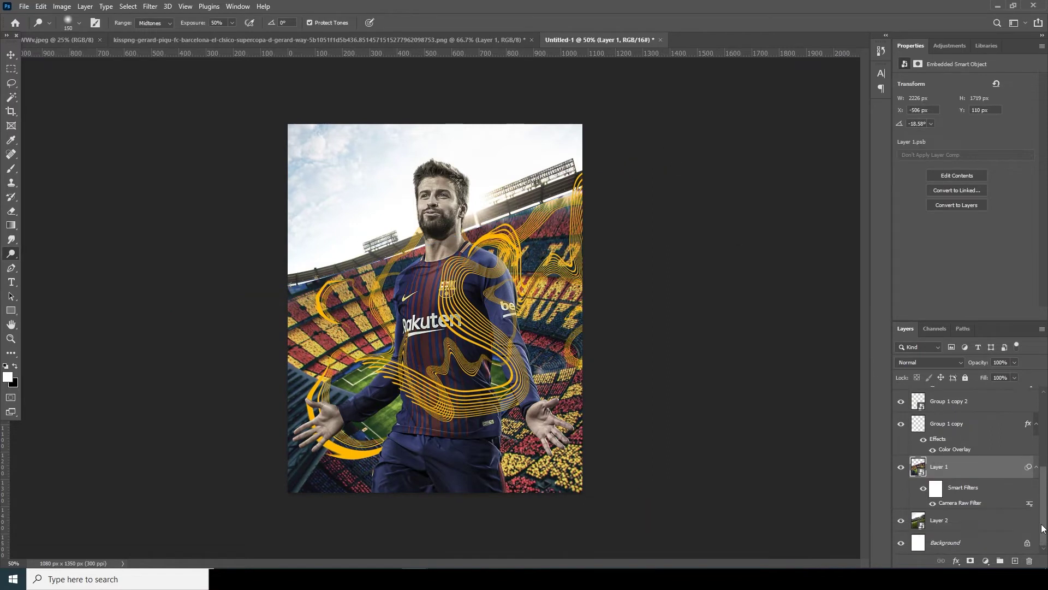
{"action": "left_click", "coordinate": [918, 523]}
{"action": "key", "text": "ctrl+t"}
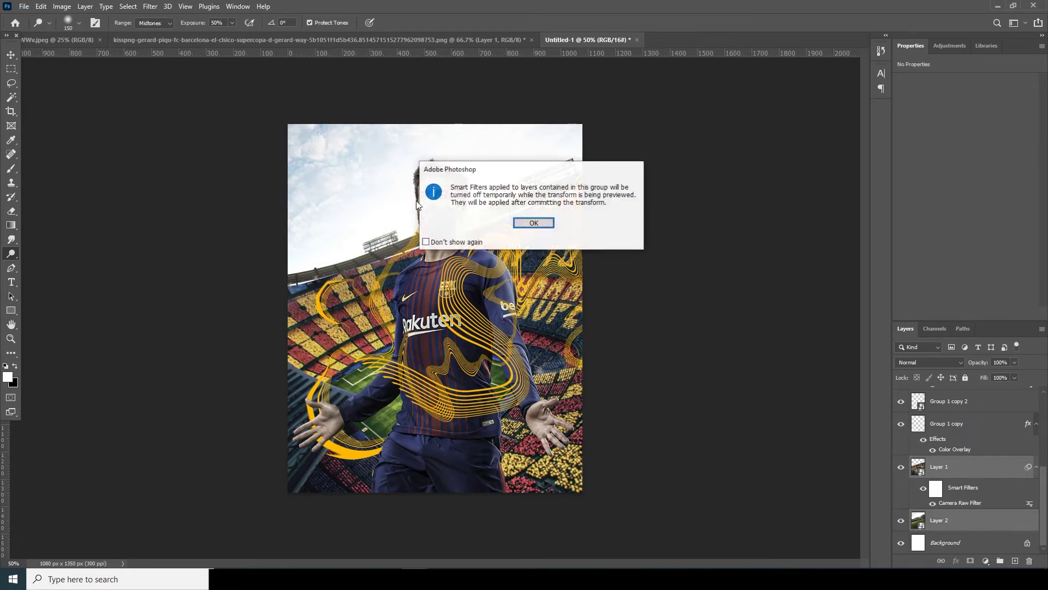
{"action": "left_click", "coordinate": [534, 223]}
{"action": "left_click_drag", "start_coordinate": [499, 203], "coordinate": [504, 228]}
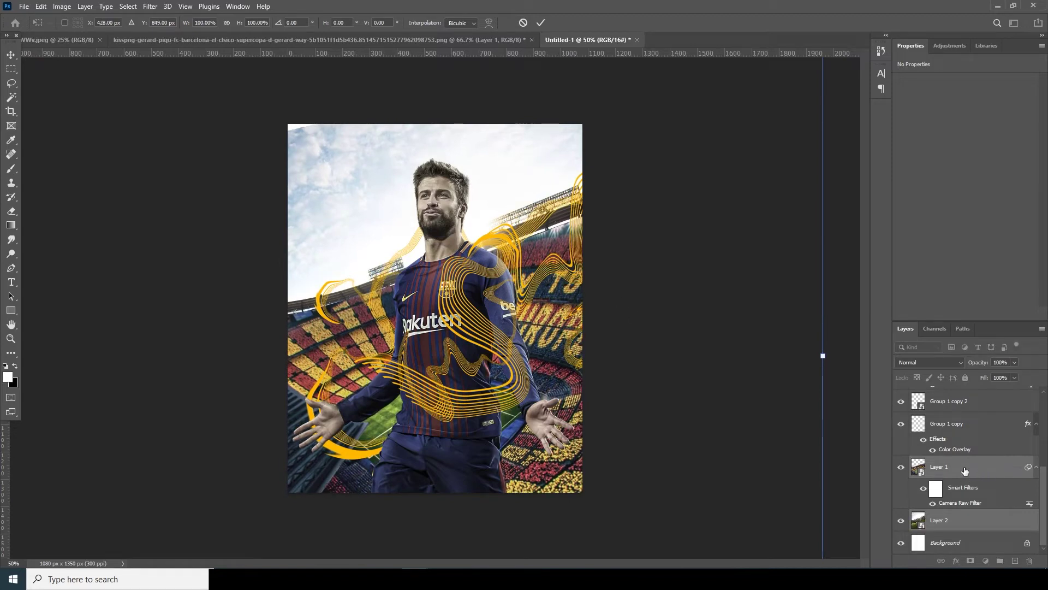
{"action": "key", "text": "o"}
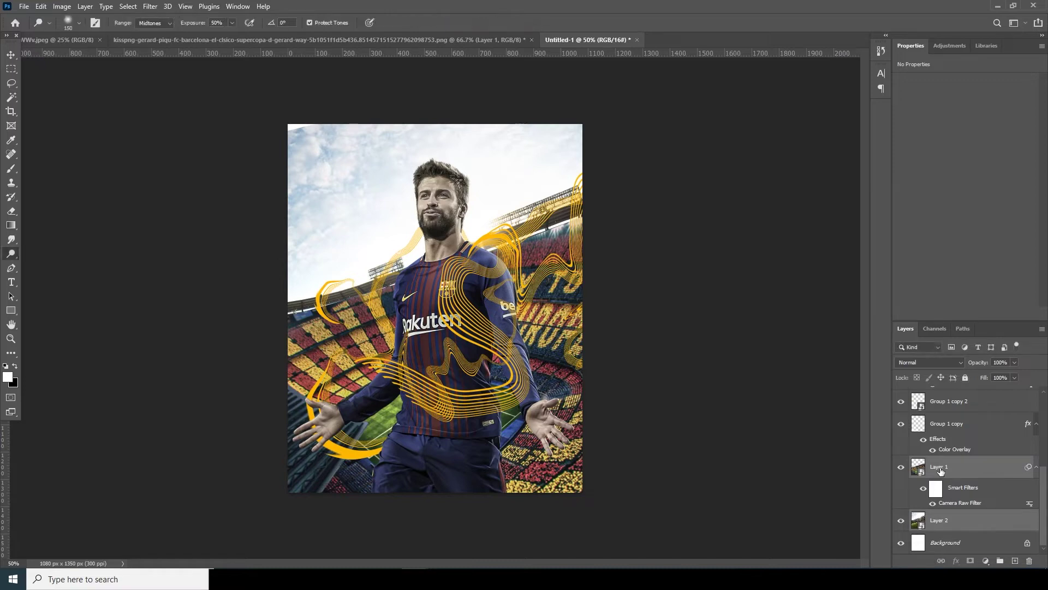
Nudge Layer 1 alone slightly upward, rotate it to -18.19° and commit the transform
{"action": "left_click", "coordinate": [940, 468]}
{"action": "key", "text": "ctrl+t"}
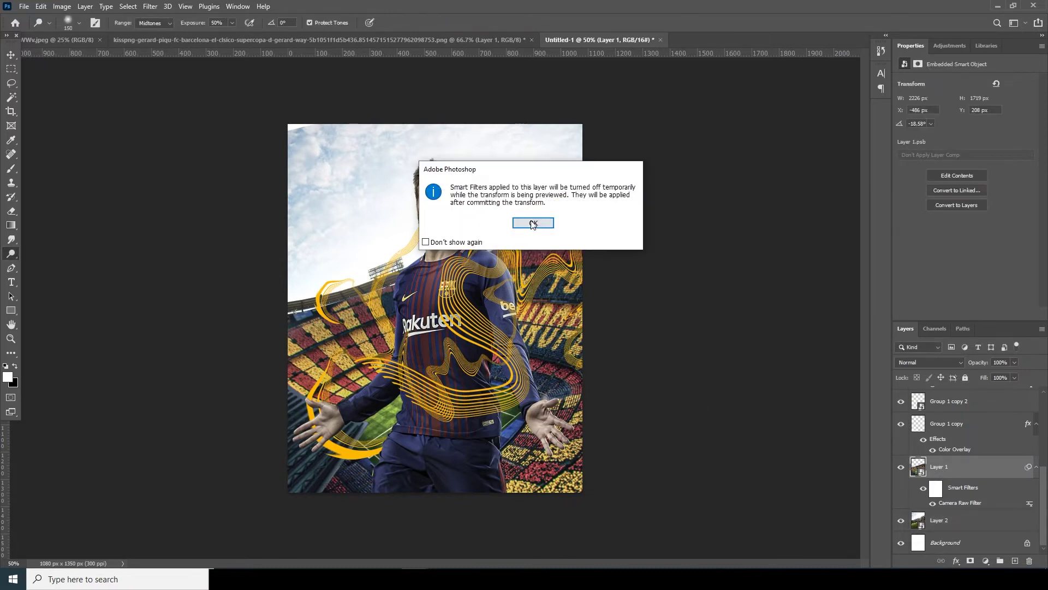
{"action": "key", "text": "Return"}
{"action": "key", "text": "Up"}
{"action": "key", "text": "Up"}
{"action": "key", "text": "Up"}
{"action": "key", "text": "Up"}
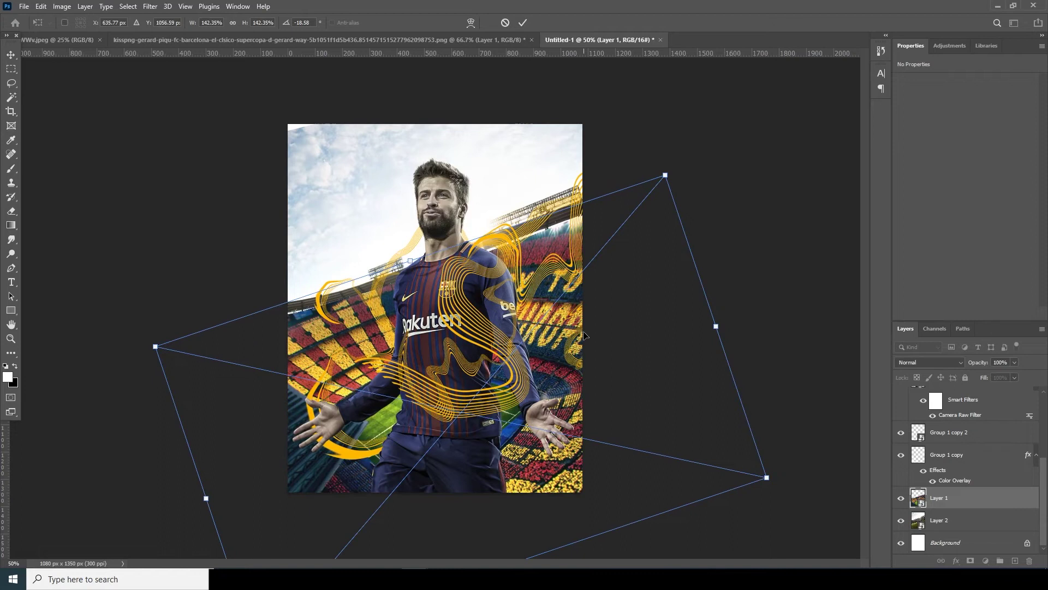
{"action": "left_click_drag", "start_coordinate": [701, 179], "coordinate": [702, 180]}
{"action": "key", "text": "Return"}
{"action": "key", "text": "o"}
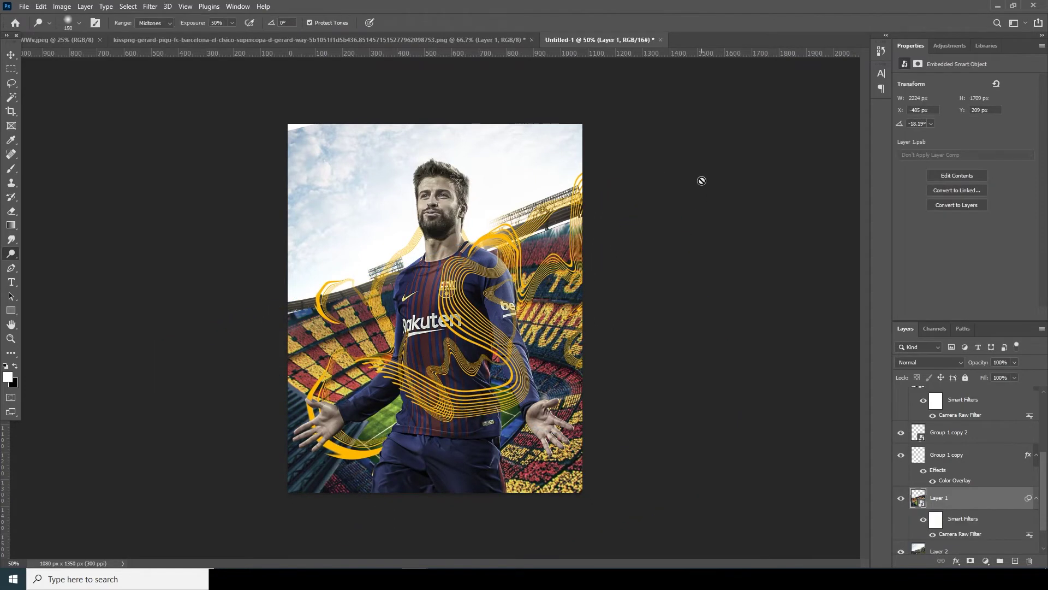
{"action": "key", "text": "ctrl+minus"}
{"action": "key", "text": "ctrl+plus"}
Add a new layer above Layer 4, clip it to the player, and ready the Brush with white as the foreground color
{"action": "left_click_drag", "start_coordinate": [1045, 484], "coordinate": [1039, 418]}
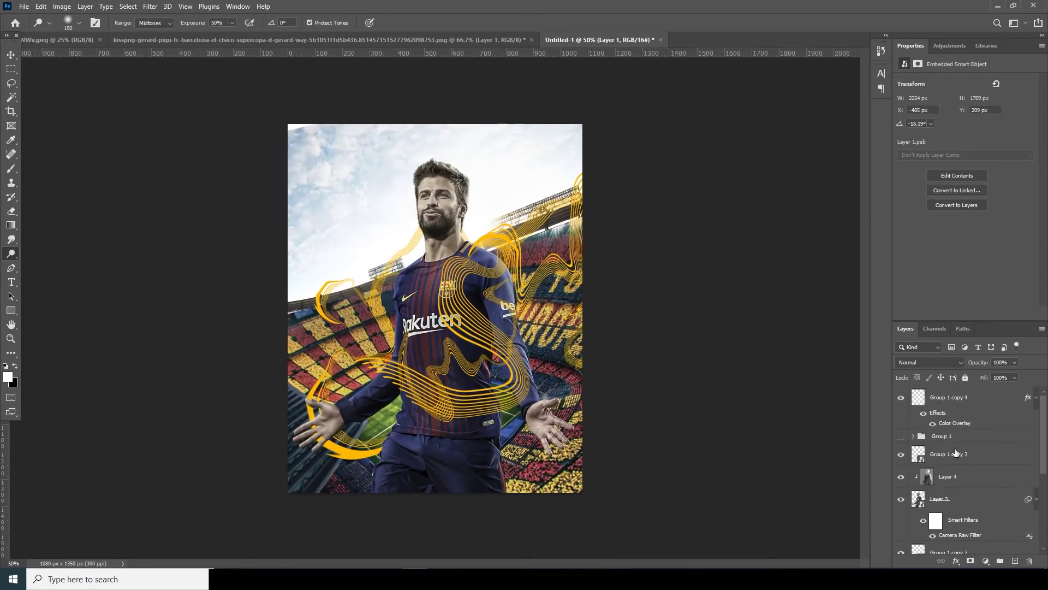
{"action": "left_click", "coordinate": [960, 476]}
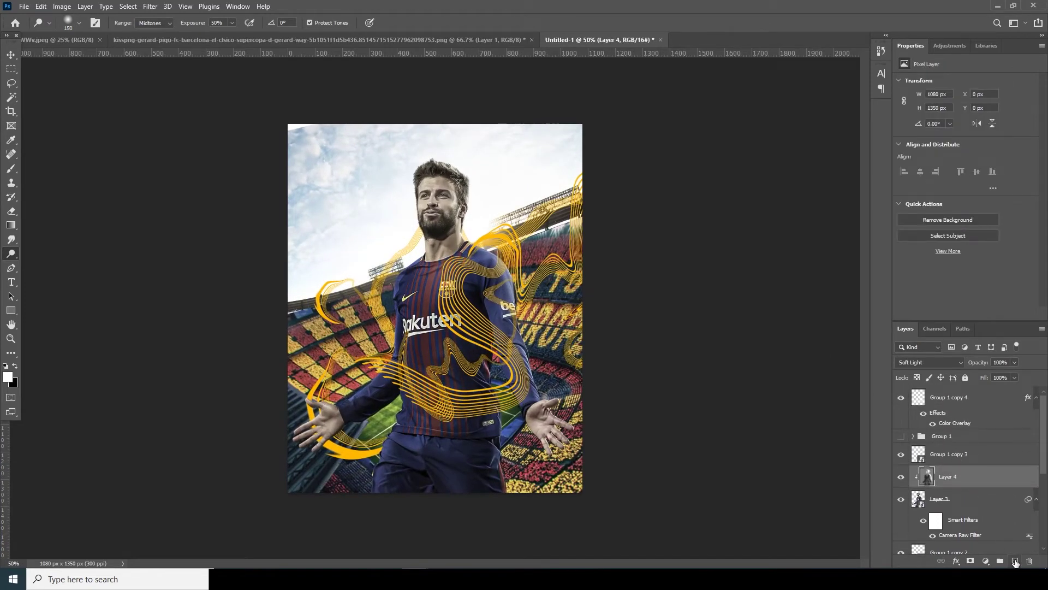
{"action": "left_click", "coordinate": [1016, 563]}
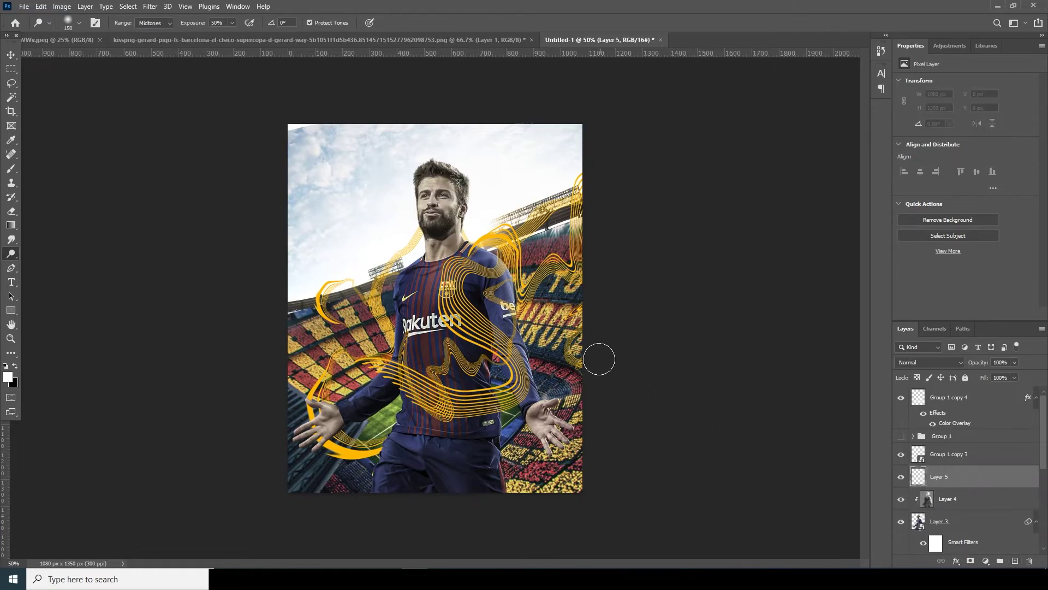
{"action": "key", "text": "b"}
{"action": "left_click", "coordinate": [9, 376]}
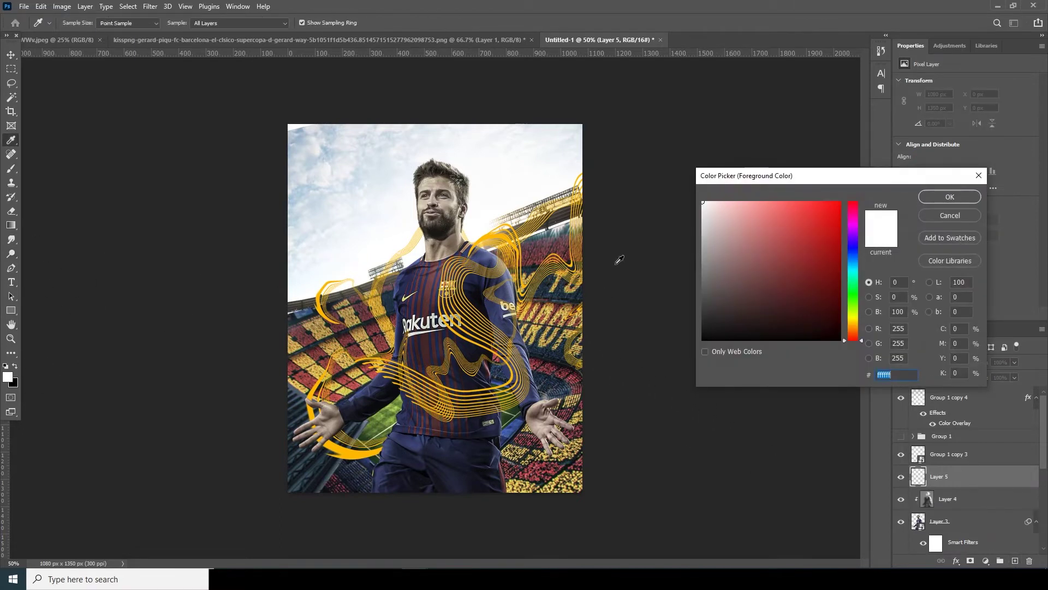
{"action": "left_click", "coordinate": [956, 197]}
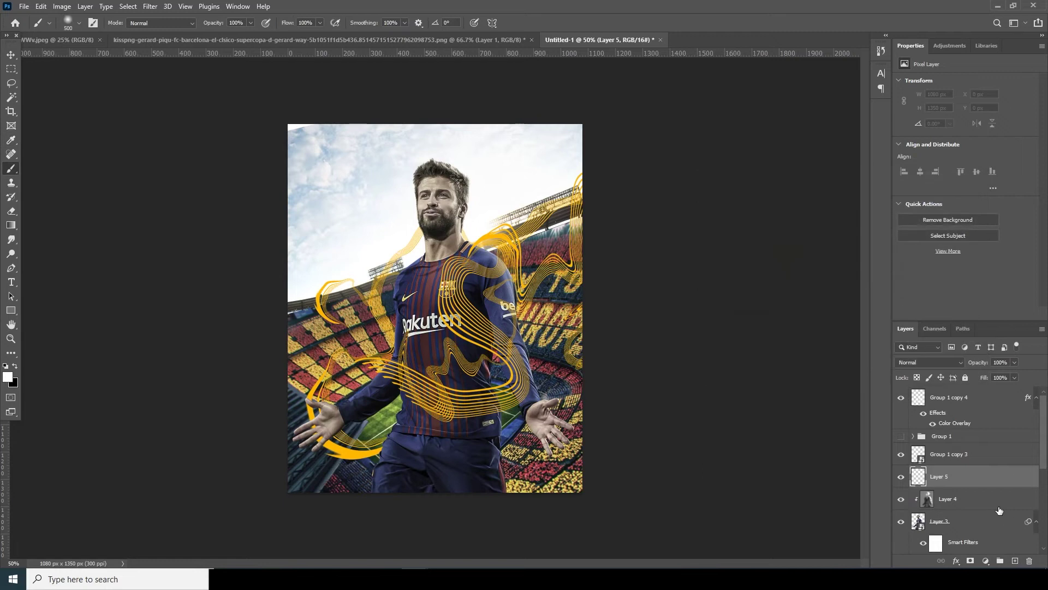
{"action": "right_click", "coordinate": [974, 480]}
{"action": "left_click", "coordinate": [948, 227]}
Paint soft white light over the edges of the player's head and arms with 500 px and 175 px brushes
{"action": "mouse_move", "coordinate": [579, 146]}
{"action": "left_mouse_down"}
{"action": "mouse_move", "coordinate": [524, 164]}
{"action": "mouse_move", "coordinate": [546, 194]}
{"action": "mouse_move", "coordinate": [538, 204]}
{"action": "mouse_move", "coordinate": [578, 231]}
{"action": "mouse_move", "coordinate": [531, 187]}
{"action": "mouse_move", "coordinate": [519, 145]}
{"action": "mouse_move", "coordinate": [630, 169]}
{"action": "mouse_move", "coordinate": [608, 158]}
{"action": "left_mouse_up"}
{"action": "key", "text": "bracketleft"}
{"action": "key", "text": "bracketleft"}
{"action": "key", "text": "bracketleft"}
{"action": "key", "text": "bracketleft"}
{"action": "key", "text": "bracketleft"}
{"action": "mouse_move", "coordinate": [498, 122]}
{"action": "left_mouse_down"}
{"action": "mouse_move", "coordinate": [444, 145]}
{"action": "mouse_move", "coordinate": [489, 151]}
{"action": "left_mouse_up"}
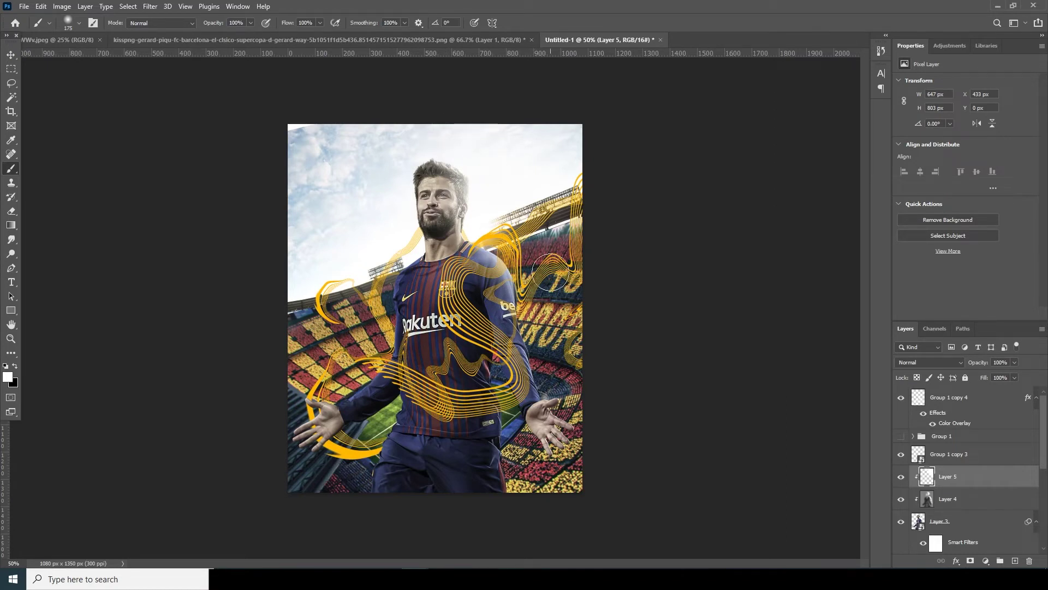
{"action": "mouse_move", "coordinate": [381, 213]}
{"action": "left_mouse_down"}
{"action": "mouse_move", "coordinate": [384, 169]}
{"action": "mouse_move", "coordinate": [392, 249]}
{"action": "mouse_move", "coordinate": [357, 311]}
{"action": "mouse_move", "coordinate": [356, 371]}
{"action": "left_mouse_up"}
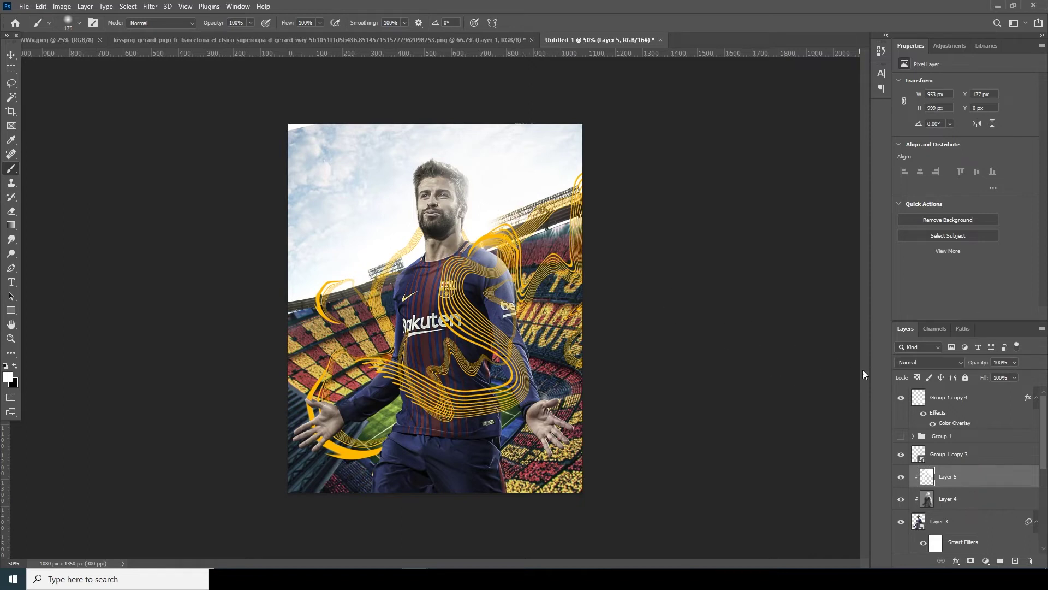
Add a Curves adjustment above Group 1 copy 3, darkening input 147 to output 112 and deepening the blacks, and invert its mask to black
{"action": "left_click", "coordinate": [968, 461]}
{"action": "left_click", "coordinate": [984, 563]}
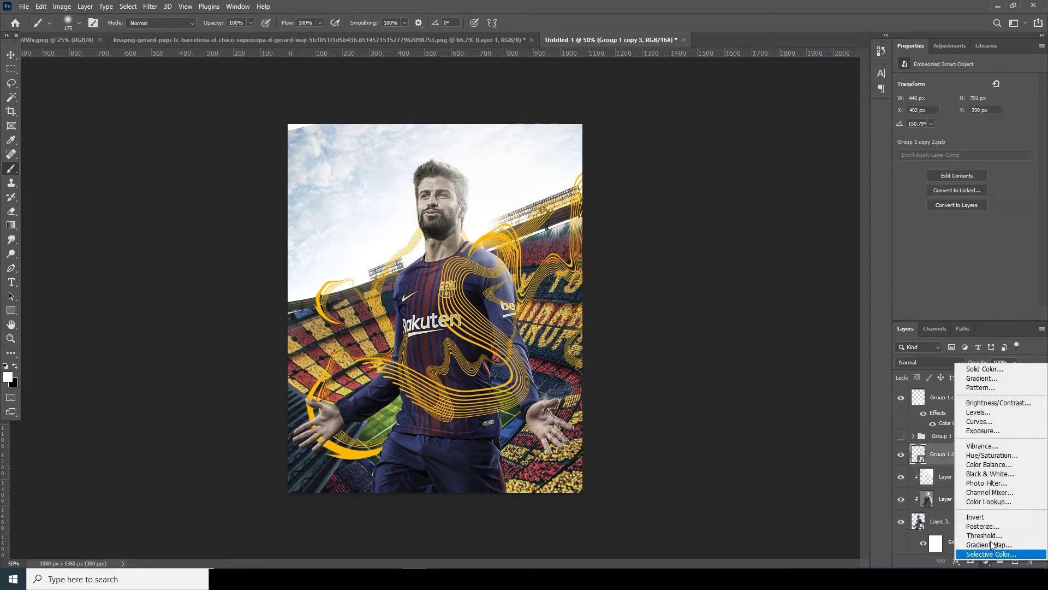
{"action": "left_click", "coordinate": [987, 429]}
{"action": "left_click_drag", "start_coordinate": [961, 162], "coordinate": [984, 167]}
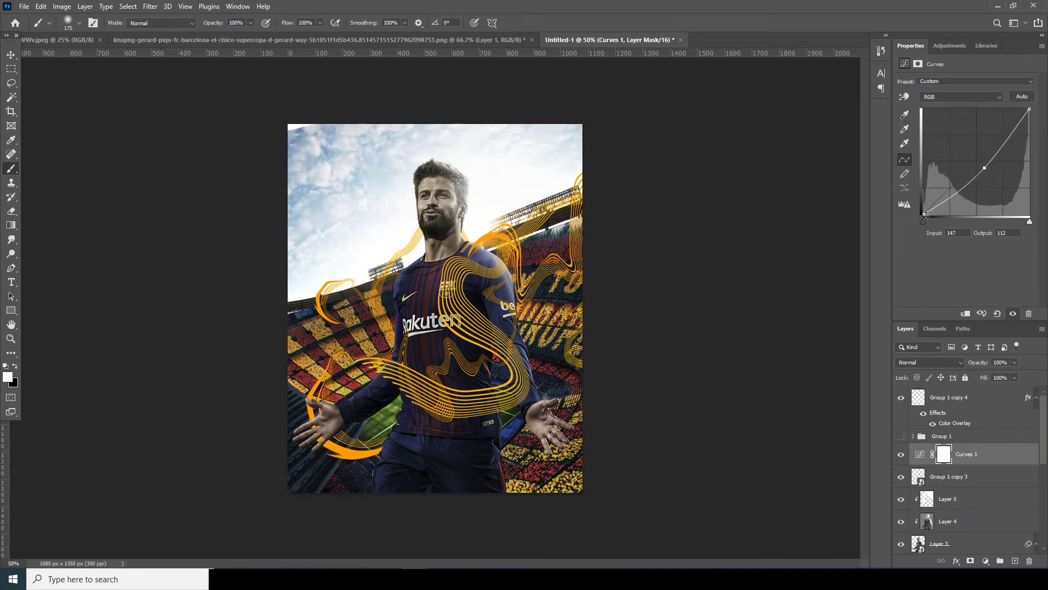
{"action": "left_click_drag", "start_coordinate": [924, 213], "coordinate": [929, 217]}
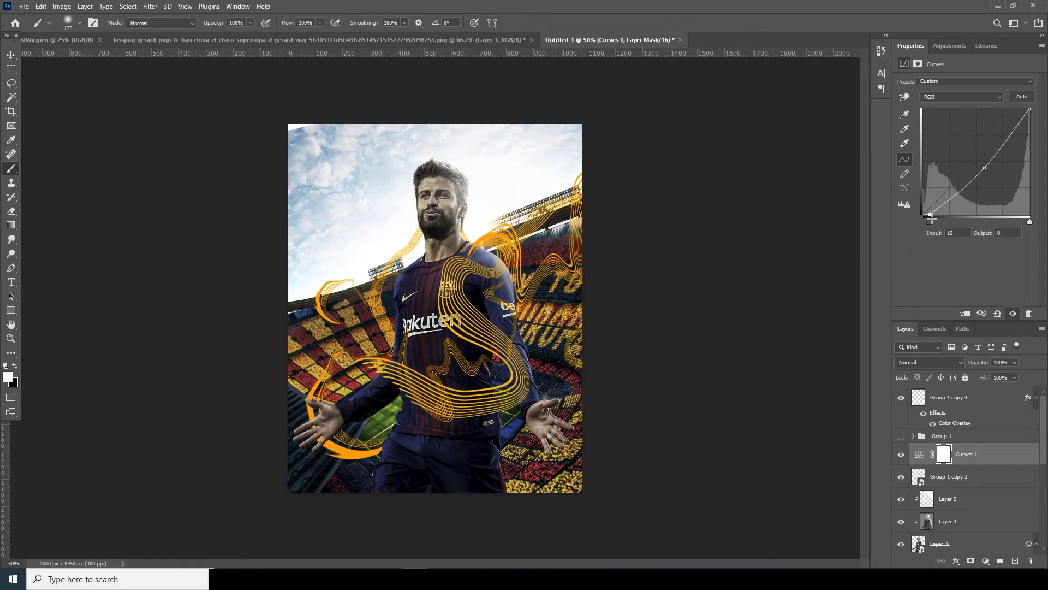
{"action": "left_click_drag", "start_coordinate": [932, 218], "coordinate": [927, 218]}
{"action": "left_click", "coordinate": [943, 454]}
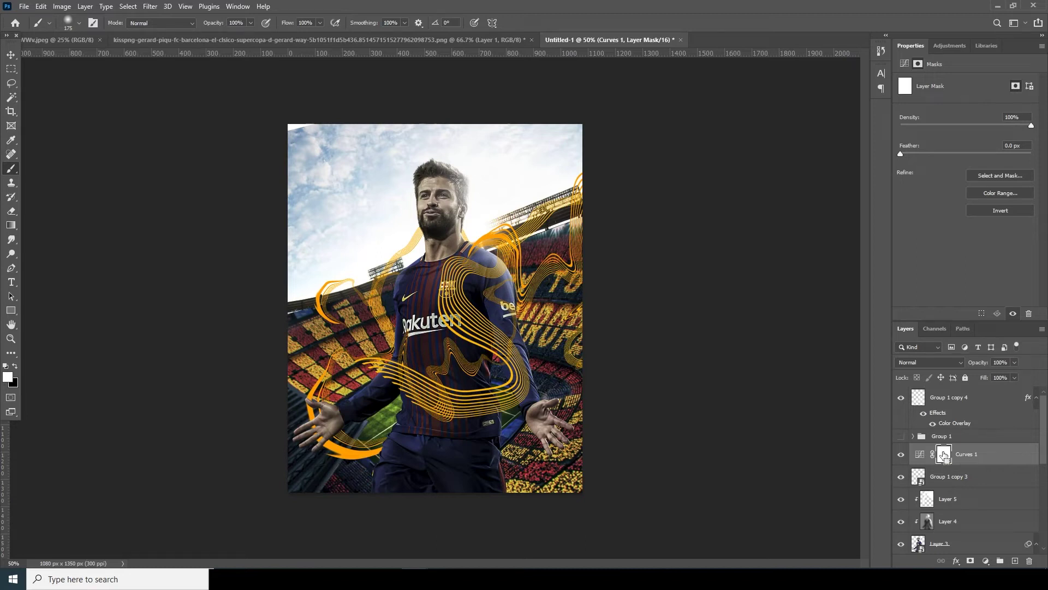
{"action": "key", "text": "ctrl+i"}
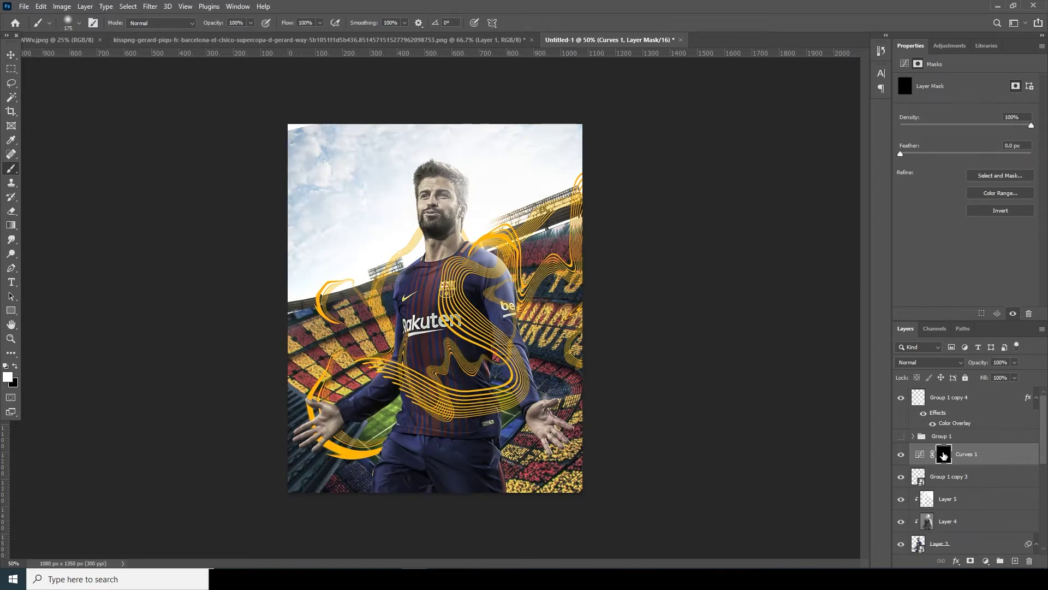
Paint the Curves 1 mask white over the stadium stands and poster edges with soft 700 px and 400 px brushes
{"action": "key", "text": "bracketright"}
{"action": "key", "text": "bracketright"}
{"action": "key", "text": "bracketright"}
{"action": "key", "text": "bracketright"}
{"action": "key", "text": "bracketright"}
{"action": "key", "text": "bracketright"}
{"action": "key", "text": "bracketright"}
{"action": "key", "text": "bracketright"}
{"action": "mouse_move", "coordinate": [303, 332]}
{"action": "left_mouse_down"}
{"action": "mouse_move", "coordinate": [322, 411]}
{"action": "mouse_move", "coordinate": [359, 446]}
{"action": "mouse_move", "coordinate": [454, 466]}
{"action": "mouse_move", "coordinate": [531, 467]}
{"action": "mouse_move", "coordinate": [589, 433]}
{"action": "mouse_move", "coordinate": [616, 324]}
{"action": "left_mouse_up"}
{"action": "key", "text": "bracketleft"}
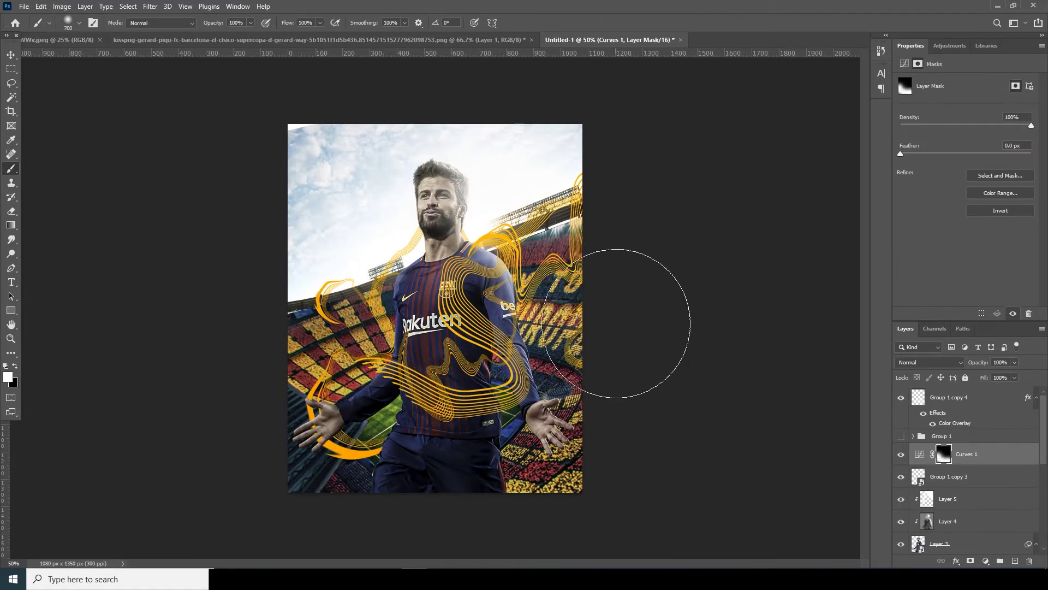
{"action": "key", "text": "bracketleft"}
{"action": "key", "text": "bracketleft"}
{"action": "key", "text": "bracketleft"}
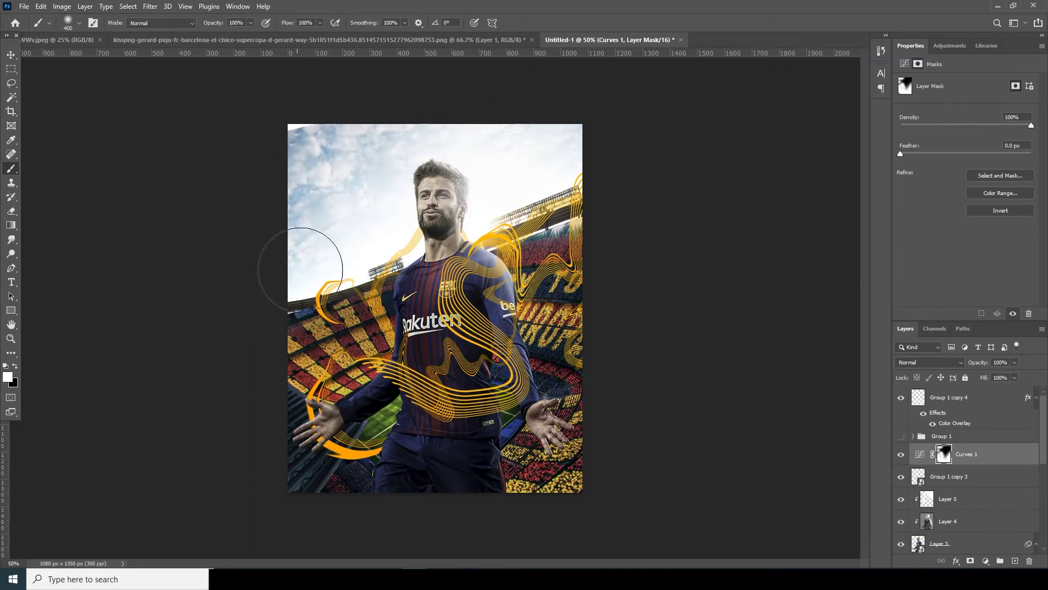
Scale Layer 2 to 66%, shift it down 40 px behind the stadium, and commit the transform
{"action": "scroll", "coordinate": [1047, 542], "scroll_direction": "down", "scroll_amount": 5}
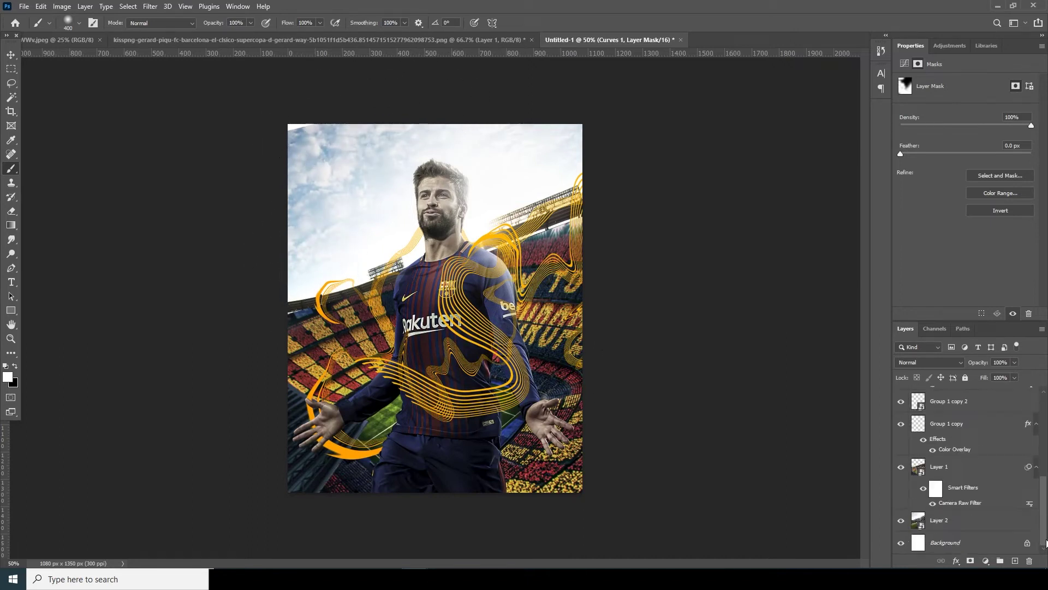
{"action": "left_click", "coordinate": [923, 525]}
{"action": "key", "text": "ctrl+t"}
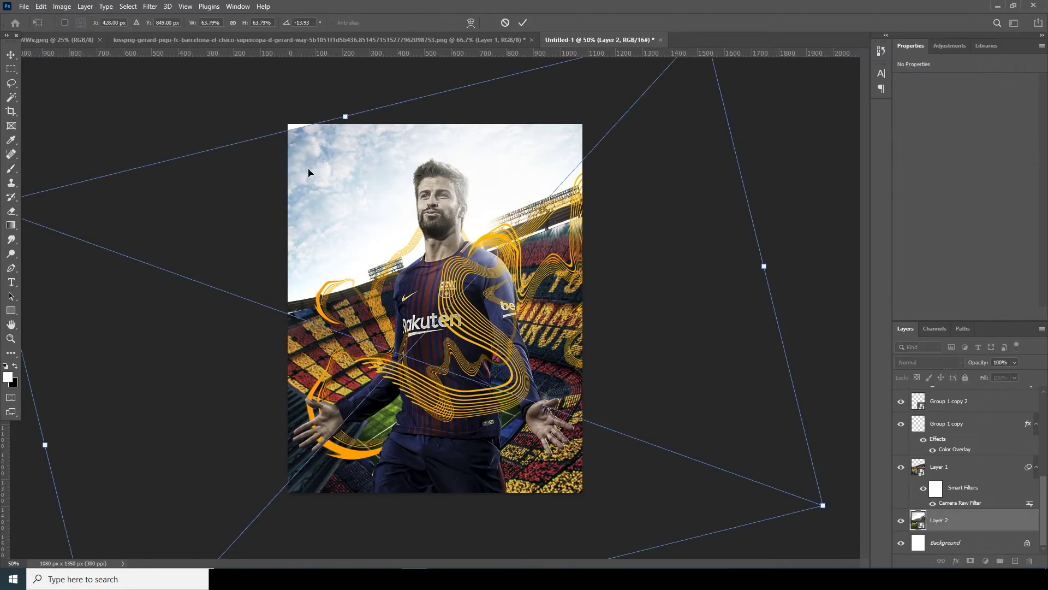
{"action": "left_click_drag", "start_coordinate": [315, 179], "coordinate": [312, 175]}
{"action": "left_click_drag", "start_coordinate": [817, 499], "coordinate": [831, 502]}
{"action": "left_click_drag", "start_coordinate": [683, 393], "coordinate": [684, 405]}
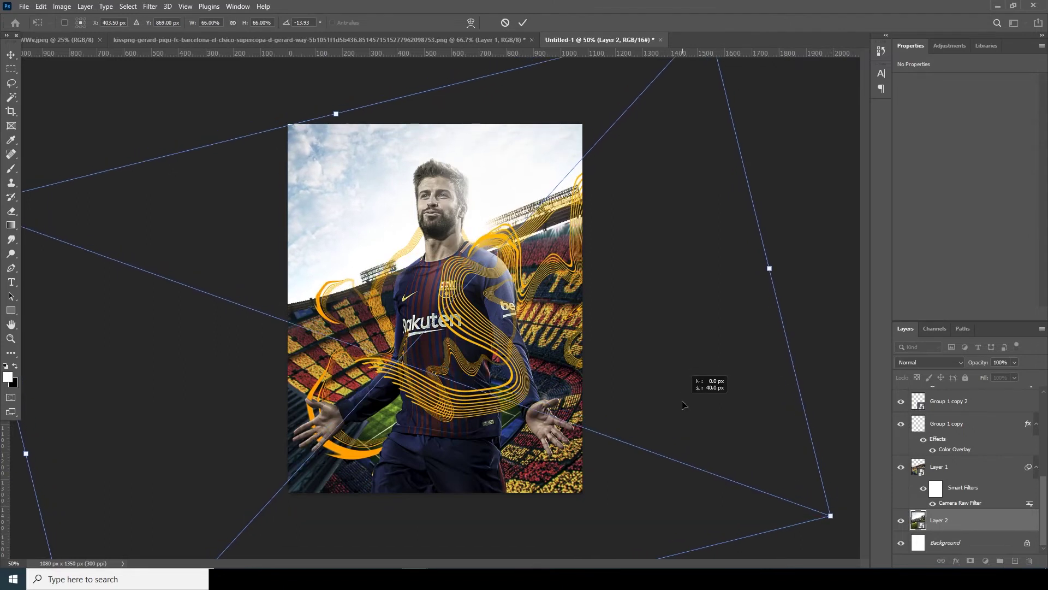
{"action": "key", "text": "Return"}
Add a layer mask to Layer 1 and paint black along the stadium photo's upper edge with a soft brush of about 200 px
{"action": "key", "text": "b"}
{"action": "left_click", "coordinate": [939, 466]}
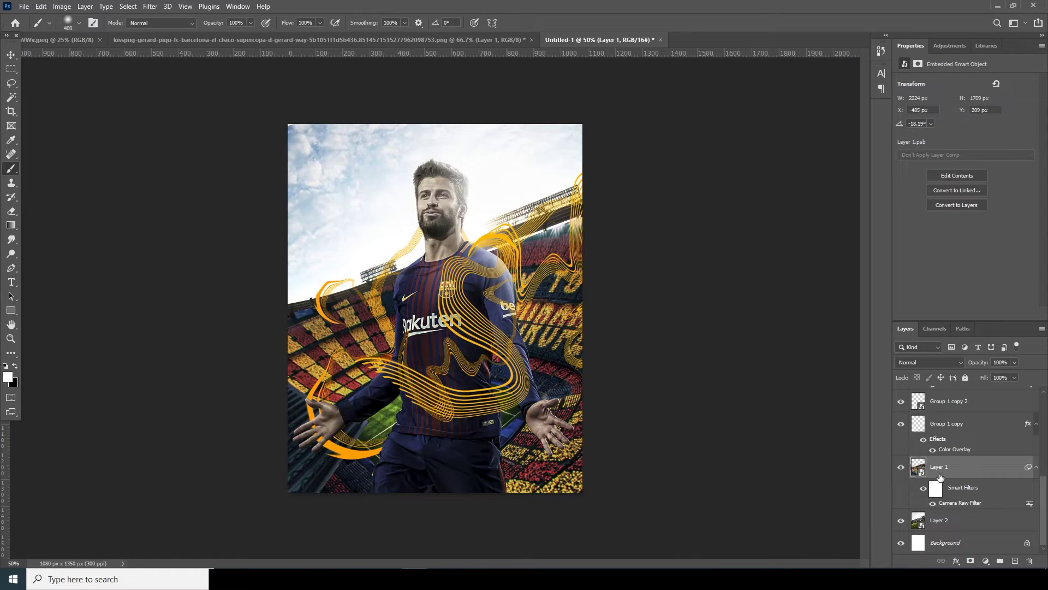
{"action": "left_click", "coordinate": [970, 561]}
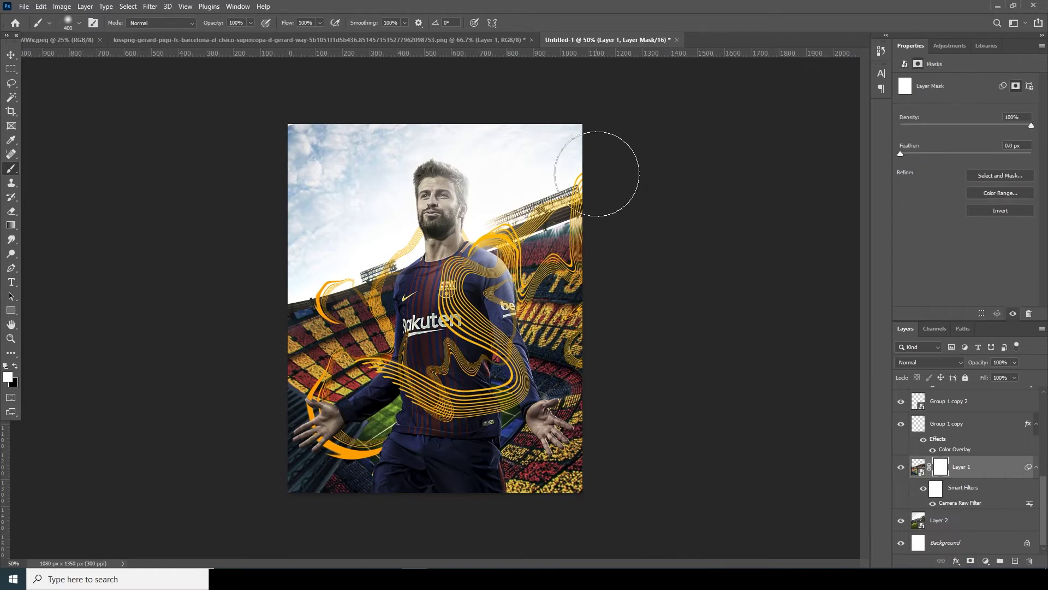
{"action": "key", "text": "bracketleft"}
{"action": "key", "text": "bracketleft"}
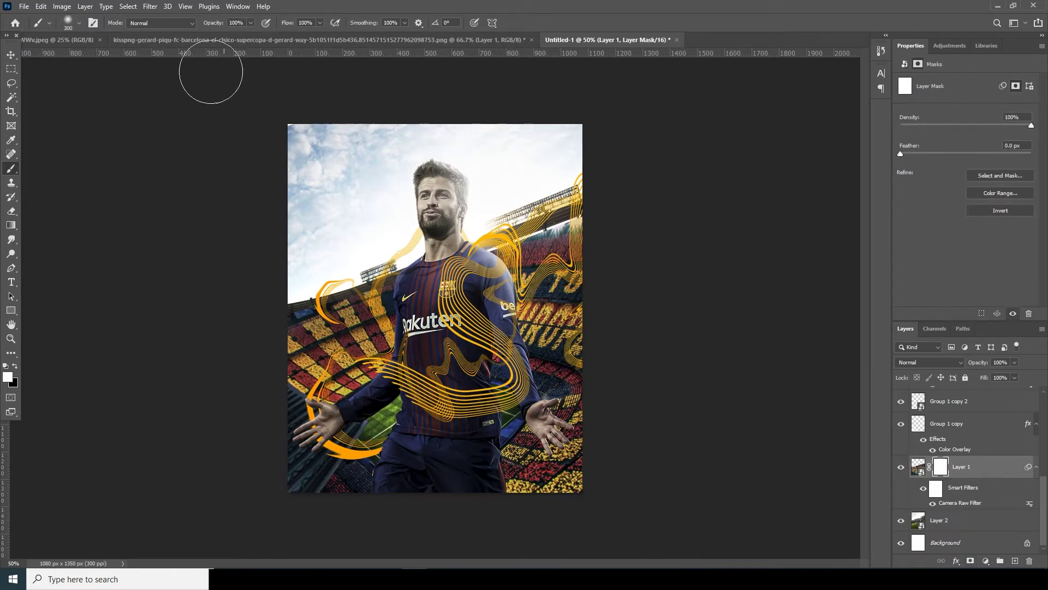
{"action": "left_click", "coordinate": [15, 367]}
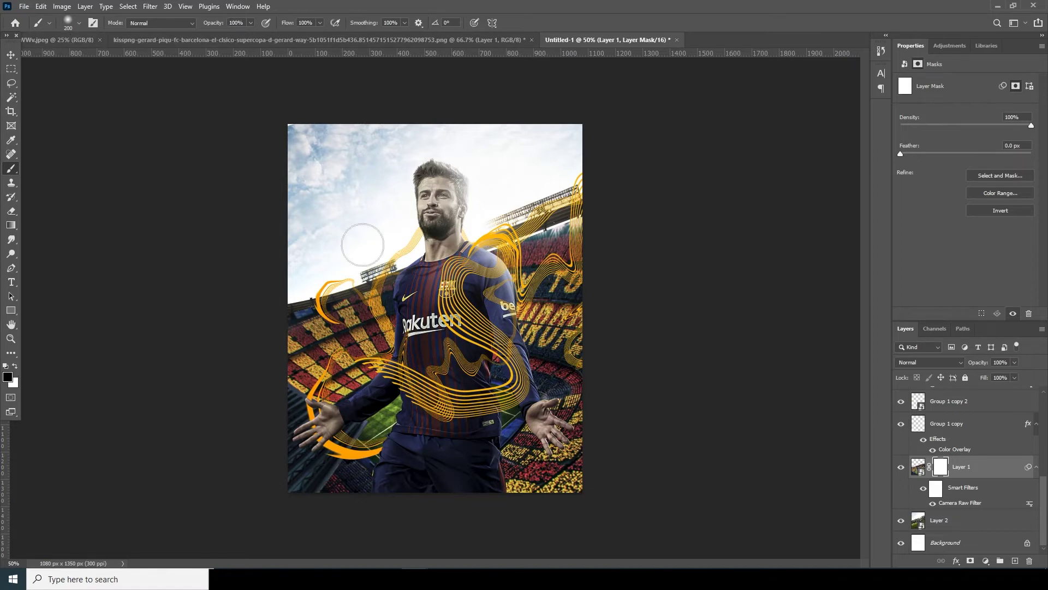
{"action": "key", "text": "bracketright"}
{"action": "key", "text": "bracketright"}
{"action": "key", "text": "bracketleft"}
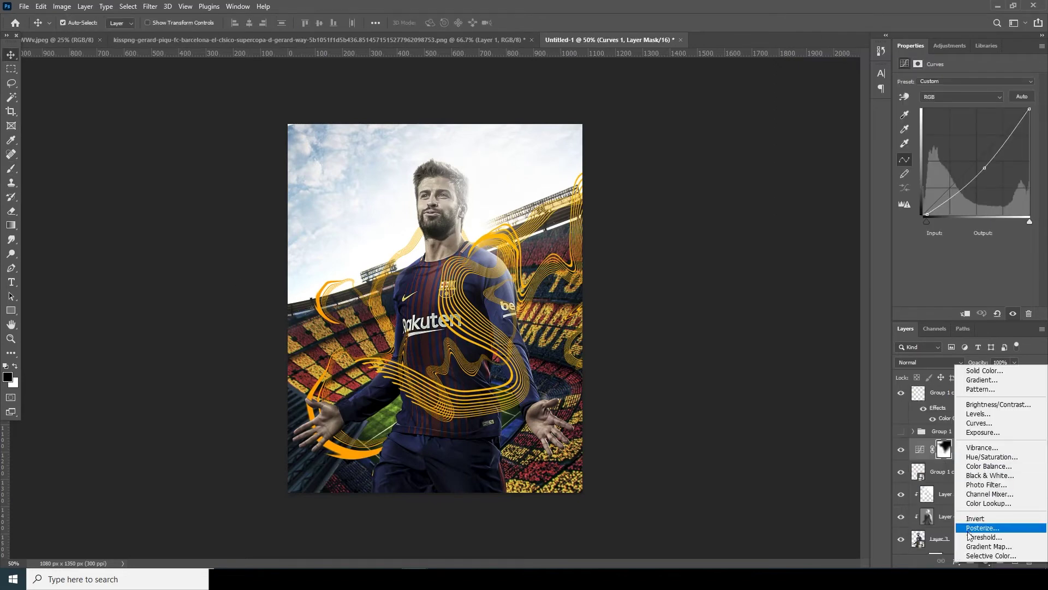
Add a Color Lookup adjustment above Curves 1, load WindyCine LUT.cube from the cinelut folder, and set its opacity to 47%
{"action": "left_click", "coordinate": [981, 503]}
{"action": "left_click", "coordinate": [953, 84]}
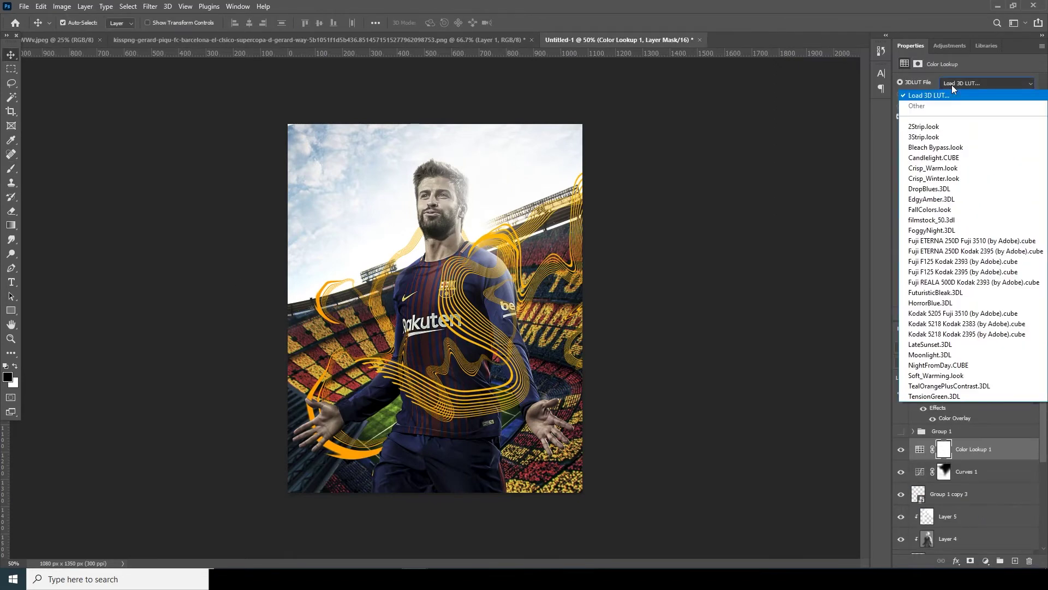
{"action": "left_click", "coordinate": [942, 96]}
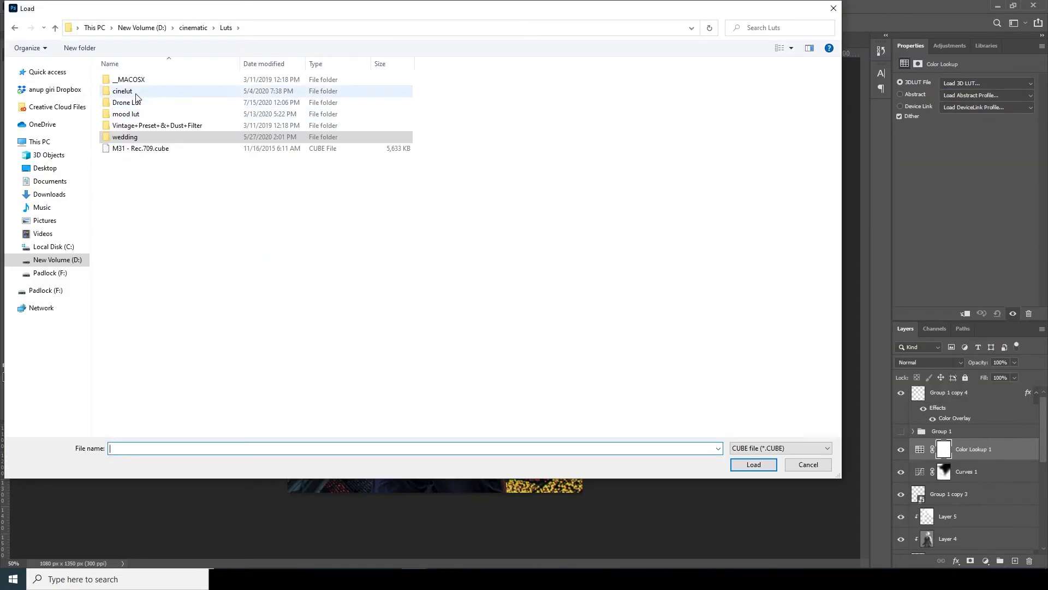
{"action": "double_click", "coordinate": [136, 100]}
{"action": "left_click", "coordinate": [151, 83]}
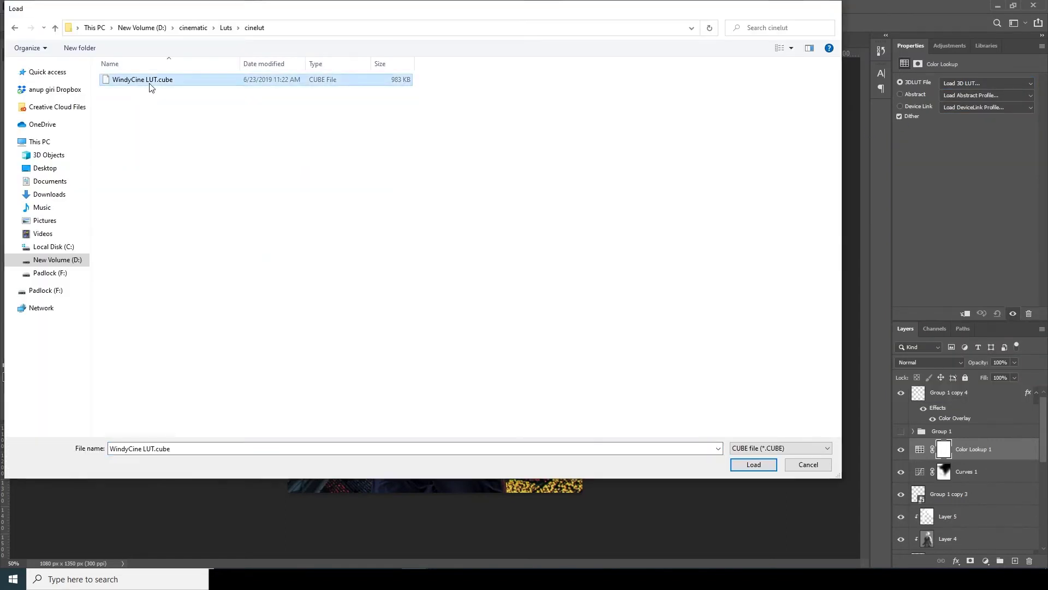
{"action": "double_click", "coordinate": [150, 83]}
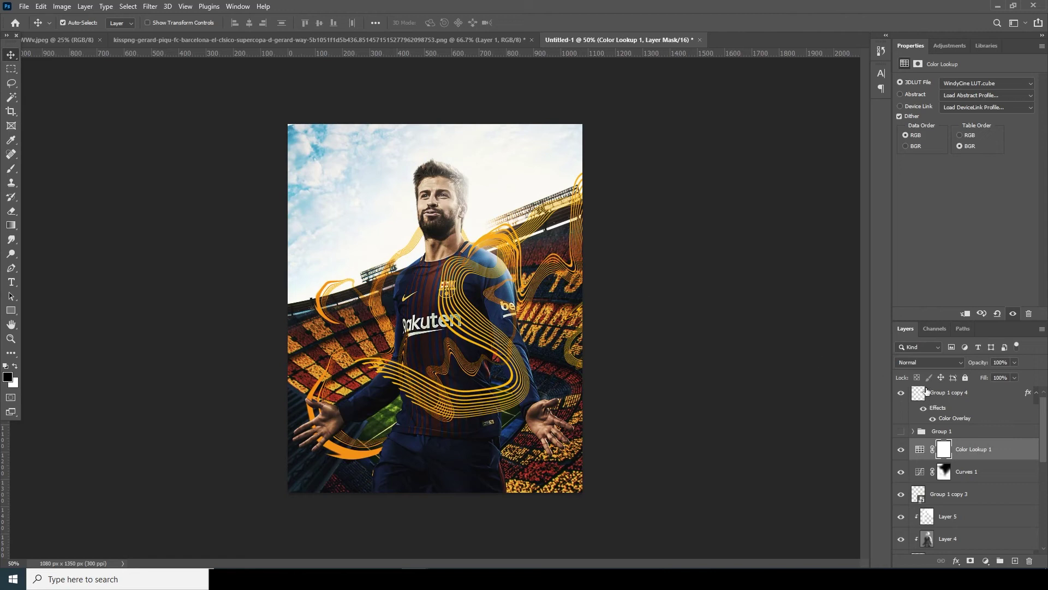
{"action": "left_click", "coordinate": [920, 449]}
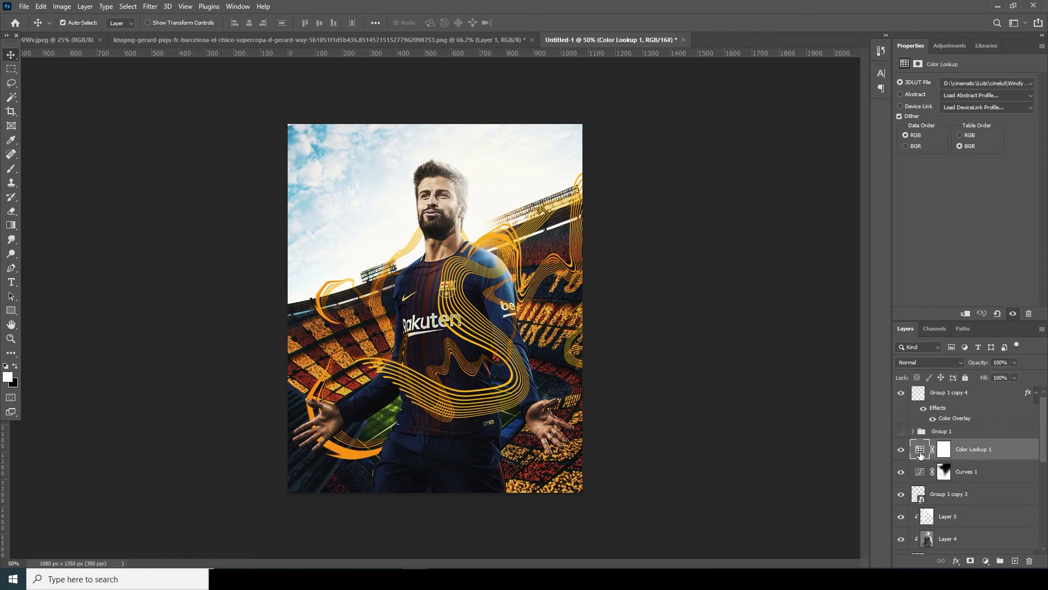
{"action": "left_click", "coordinate": [1013, 363]}
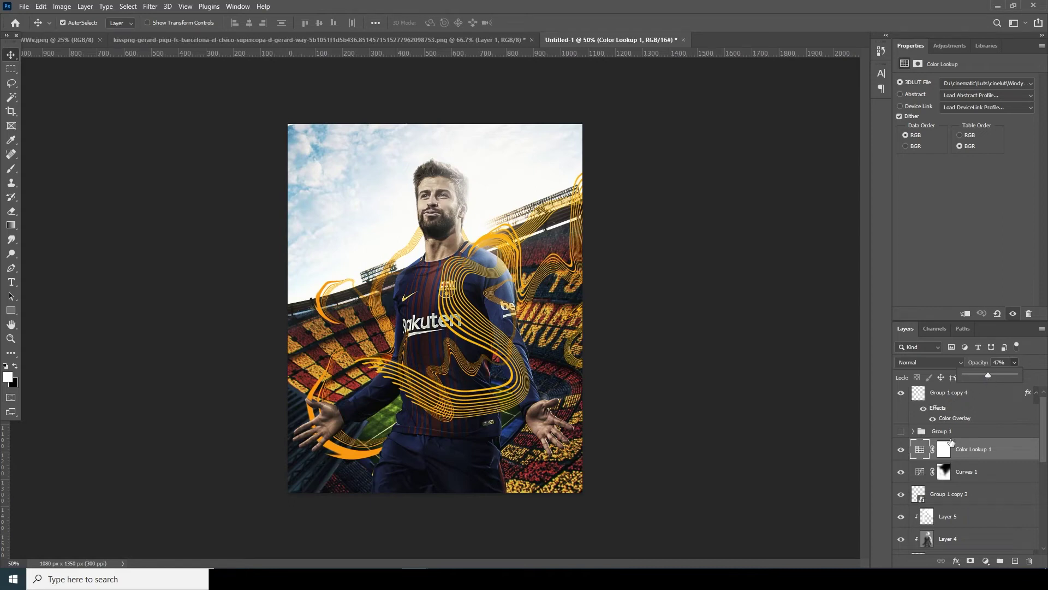
Add a Channel Mixer adjustment above Color Lookup 1 and set its Red output to Red +93% and Blue +5%
{"action": "left_click", "coordinate": [986, 561]}
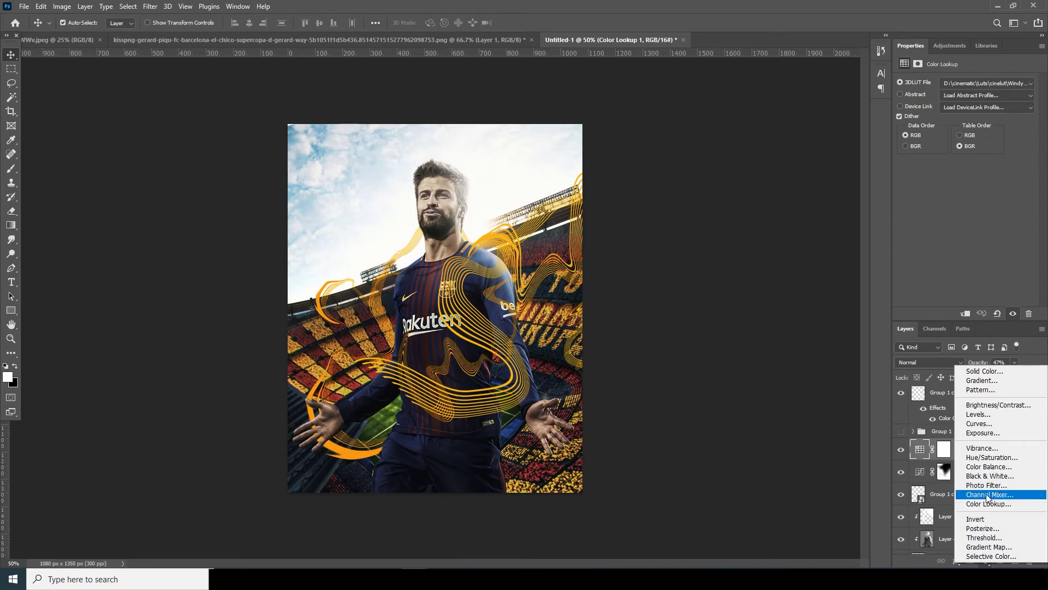
{"action": "left_click", "coordinate": [988, 495]}
{"action": "left_click", "coordinate": [971, 94]}
{"action": "left_click", "coordinate": [962, 104]}
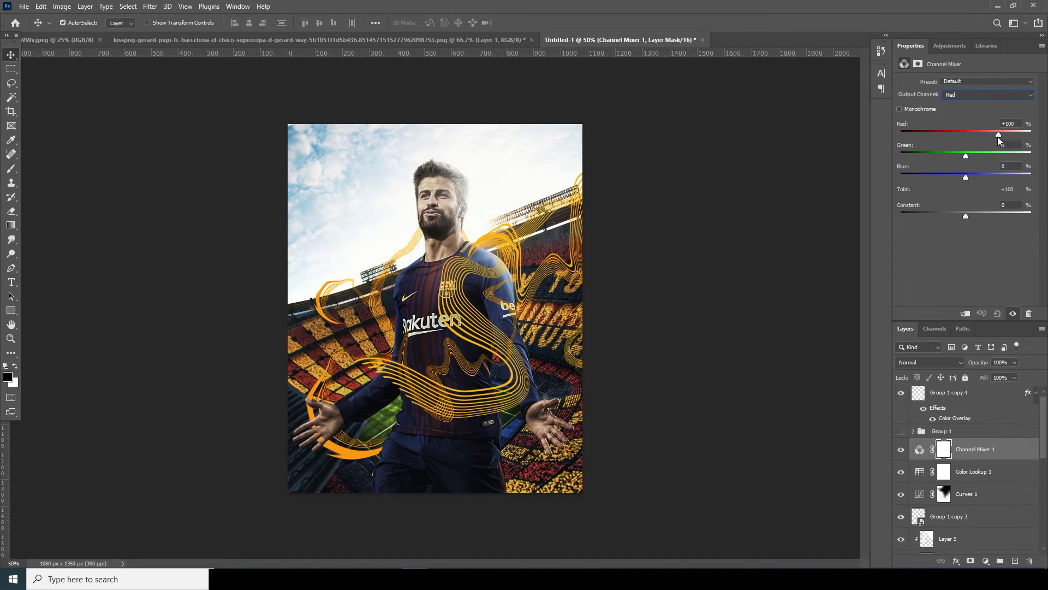
{"action": "left_click_drag", "start_coordinate": [997, 136], "coordinate": [970, 178]}
{"action": "left_click_drag", "start_coordinate": [993, 136], "coordinate": [997, 136]}
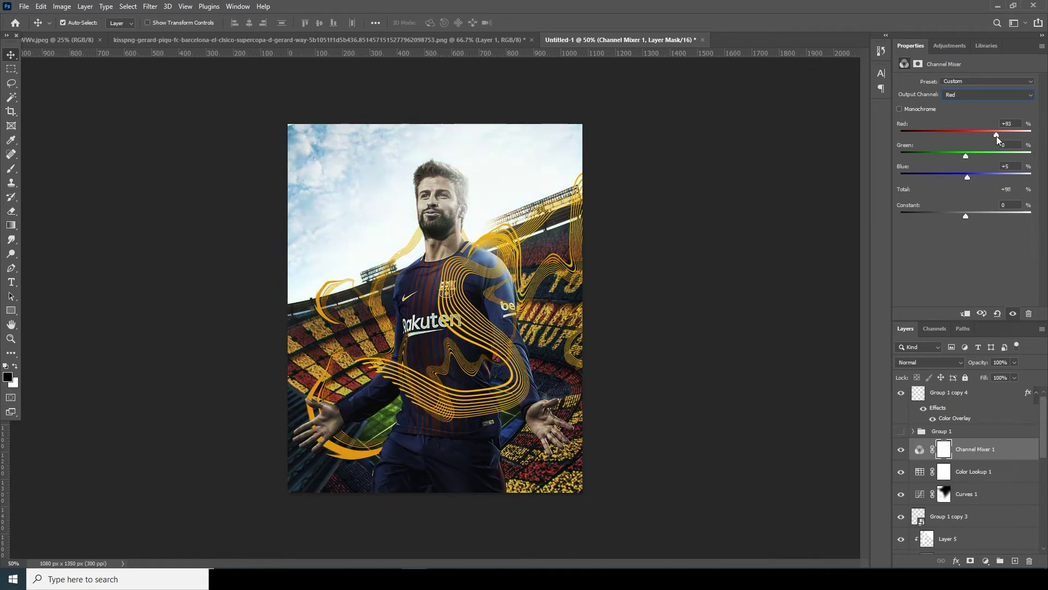
Adjust the Channel Mixer's Blue output to Green -2% and Blue +98% with a slight increase in Red
{"action": "left_click", "coordinate": [987, 98]}
{"action": "left_click", "coordinate": [959, 122]}
{"action": "left_click_drag", "start_coordinate": [968, 156], "coordinate": [967, 136]}
{"action": "left_click_drag", "start_coordinate": [967, 135], "coordinate": [968, 135]}
Try a small Red contribution in the Channel Mixer's Green output channel
{"action": "left_click", "coordinate": [961, 96]}
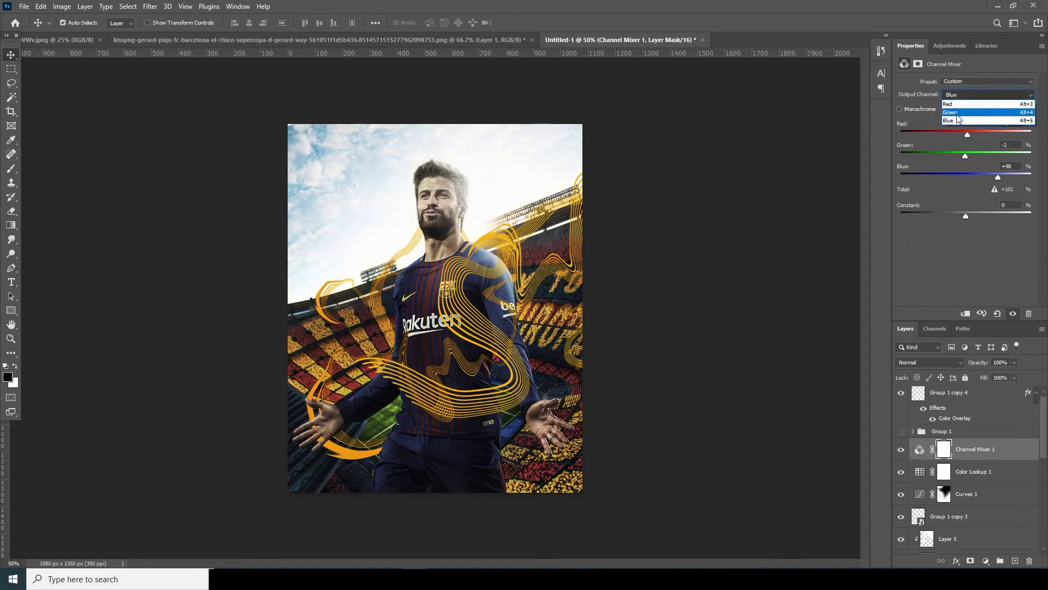
{"action": "left_click", "coordinate": [958, 112]}
{"action": "left_click_drag", "start_coordinate": [964, 135], "coordinate": [966, 135]}
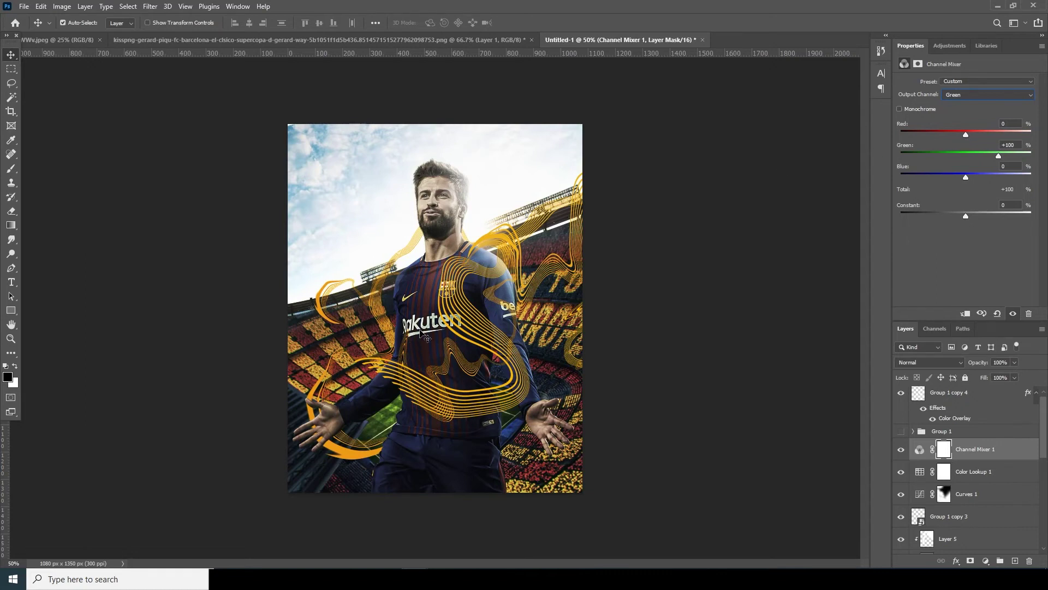
Move Group 1 copy 3 below Group 1 copy, behind the player, and rearrange it with Group 1 copy 2 as swirls beside his shoulder
{"action": "left_click", "coordinate": [537, 303]}
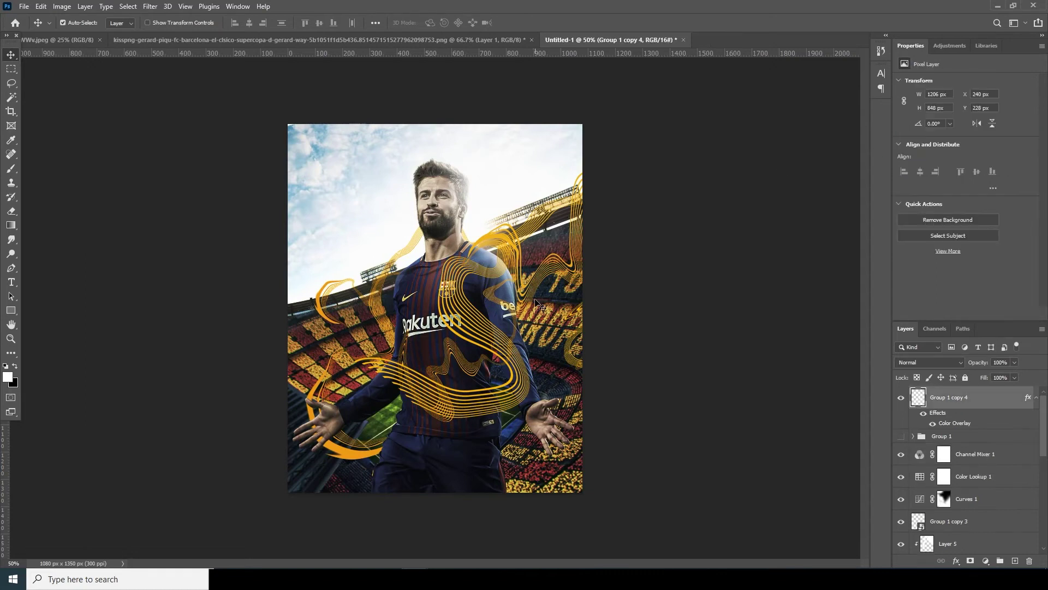
{"action": "left_click", "coordinate": [507, 363]}
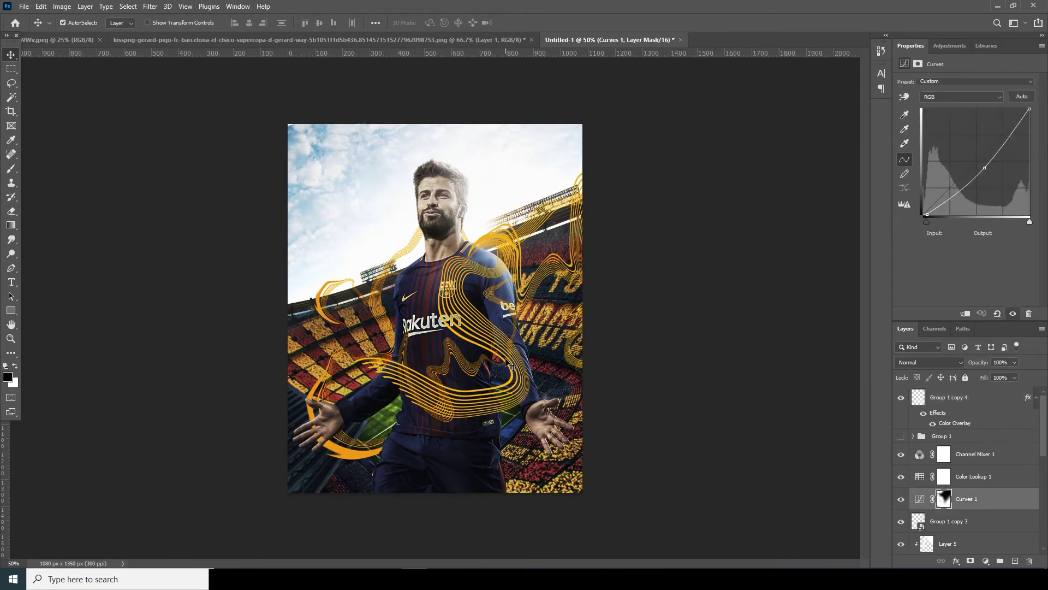
{"action": "right_click", "coordinate": [505, 360]}
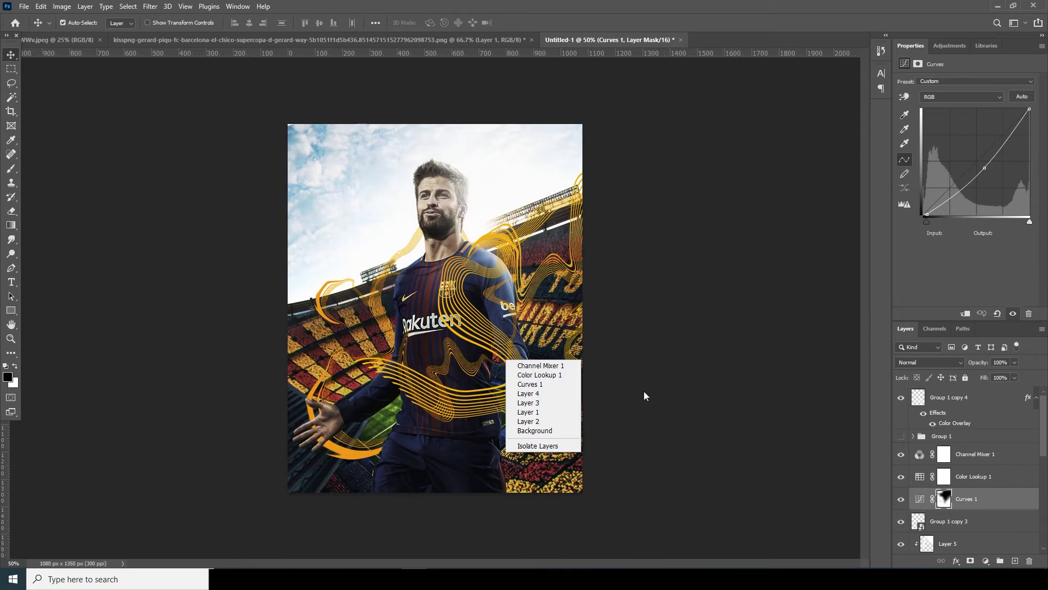
{"action": "left_click", "coordinate": [951, 504]}
{"action": "left_click", "coordinate": [933, 523]}
{"action": "key", "text": "ctrl+t"}
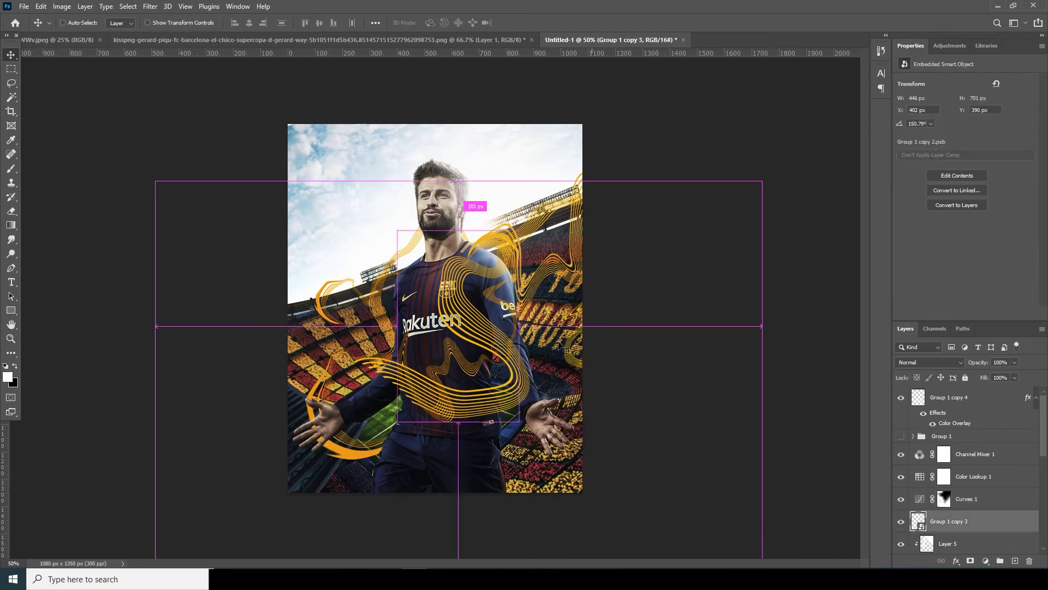
{"action": "left_click_drag", "start_coordinate": [570, 226], "coordinate": [598, 234]}
{"action": "left_click_drag", "start_coordinate": [525, 304], "coordinate": [557, 193]}
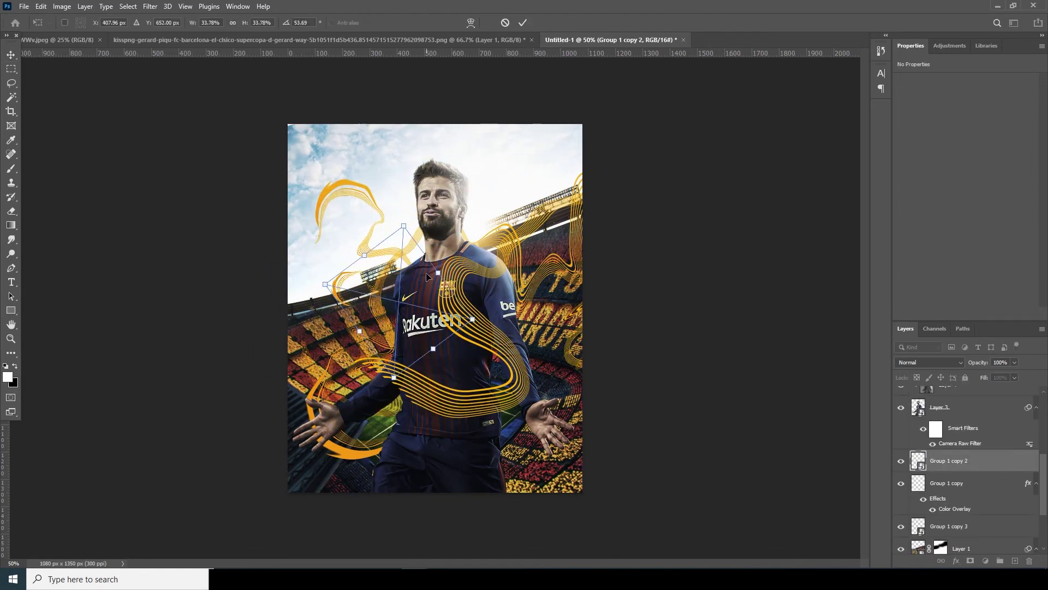
Draw a black-filled circle with the Ellipse tool over the sky beside the player's head
{"action": "right_click", "coordinate": [10, 309]}
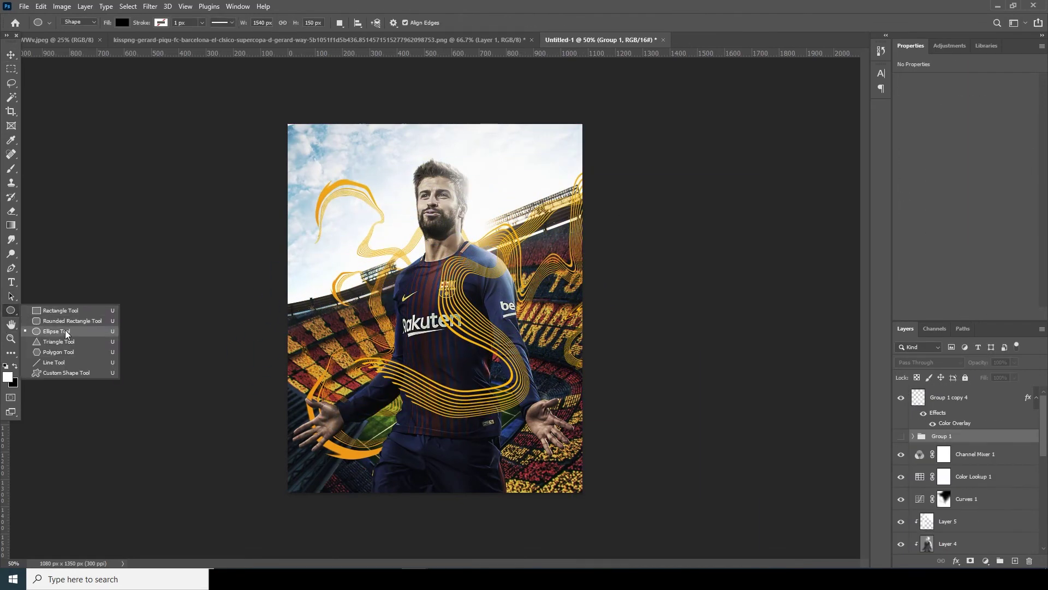
{"action": "left_click", "coordinate": [55, 324]}
{"action": "left_click_drag", "start_coordinate": [308, 152], "coordinate": [378, 221]}
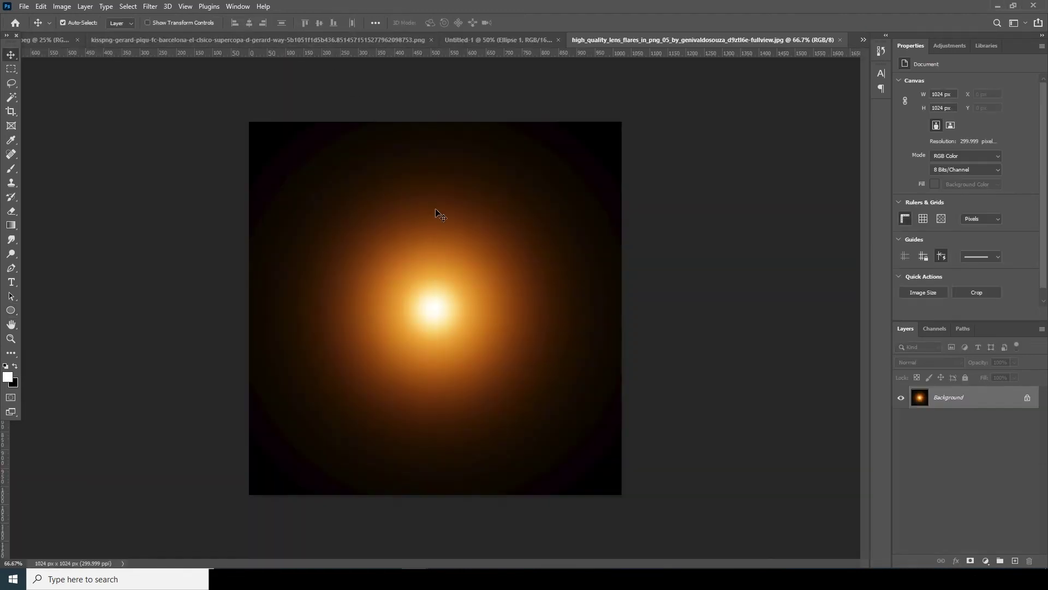
Bring the orange lens flare image into the poster, center it beside the player's neck, and set its blend mode to Screen
{"action": "left_click_drag", "start_coordinate": [401, 283], "coordinate": [51, 41]}
{"action": "left_click_drag", "start_coordinate": [506, 59], "coordinate": [474, 230]}
{"action": "left_click", "coordinate": [529, 229]}
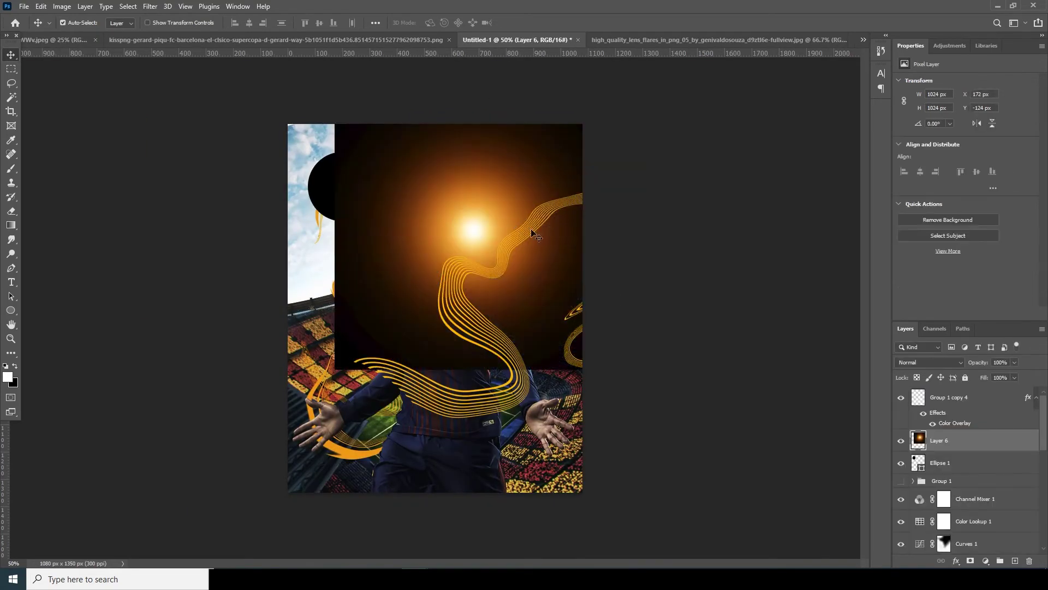
{"action": "left_click", "coordinate": [926, 360]}
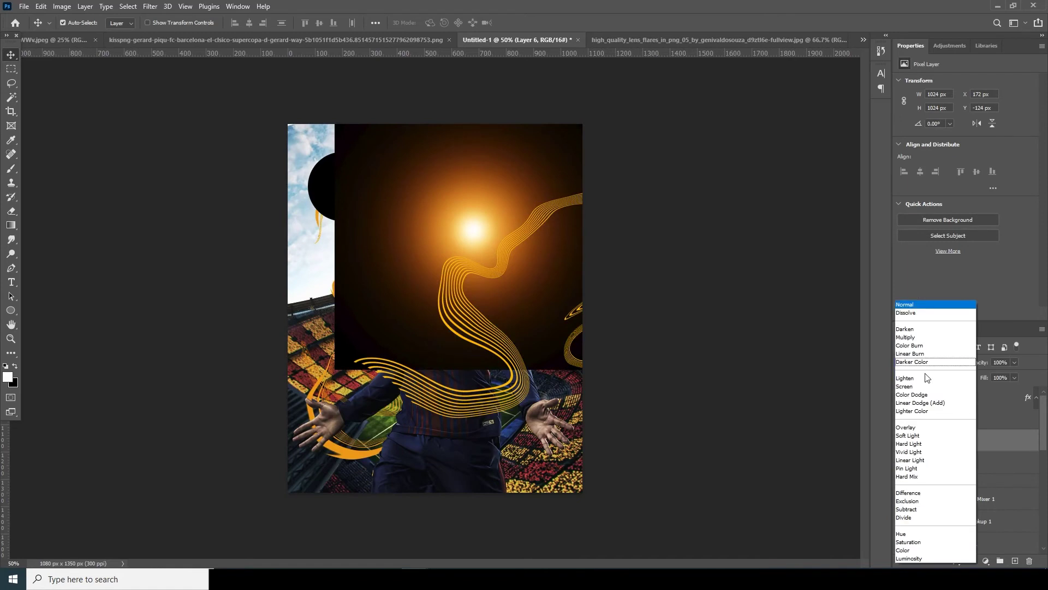
{"action": "left_click", "coordinate": [908, 435]}
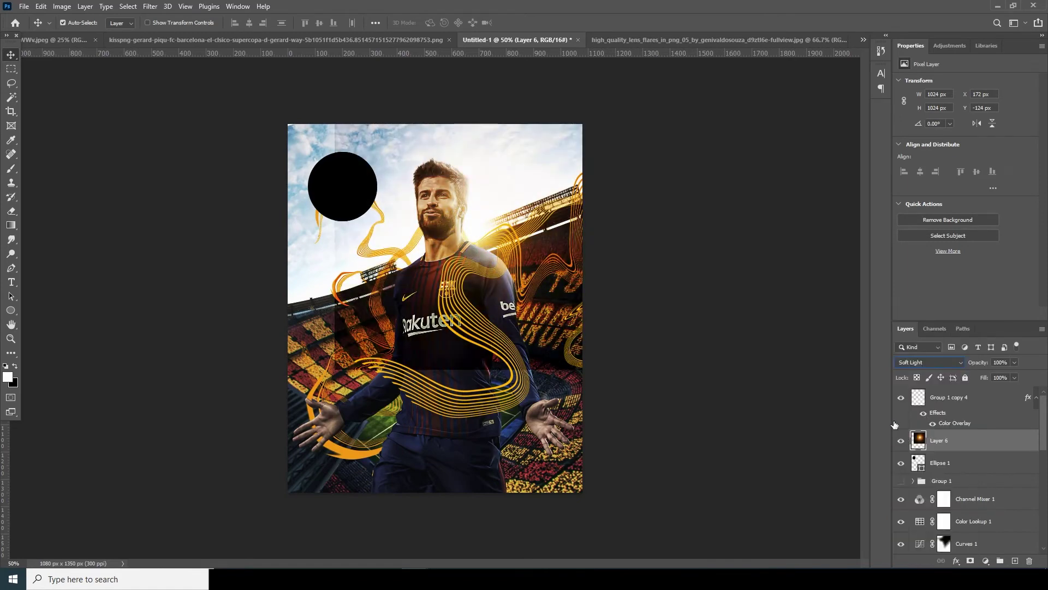
{"action": "left_click", "coordinate": [927, 359]}
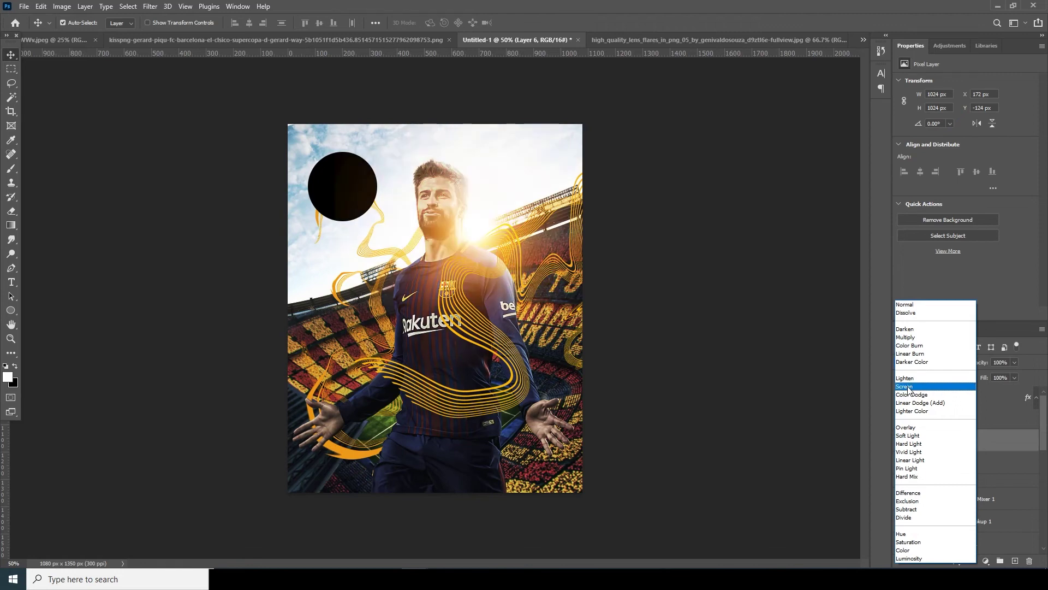
{"action": "left_click", "coordinate": [908, 388]}
Scale the lens flare down to 588 x 588 px and place its layer directly above Color Lookup 1
{"action": "key", "text": "ctrl+t"}
{"action": "left_click_drag", "start_coordinate": [614, 91], "coordinate": [576, 172]}
{"action": "key", "text": "Return"}
{"action": "left_click_drag", "start_coordinate": [944, 439], "coordinate": [971, 410]}
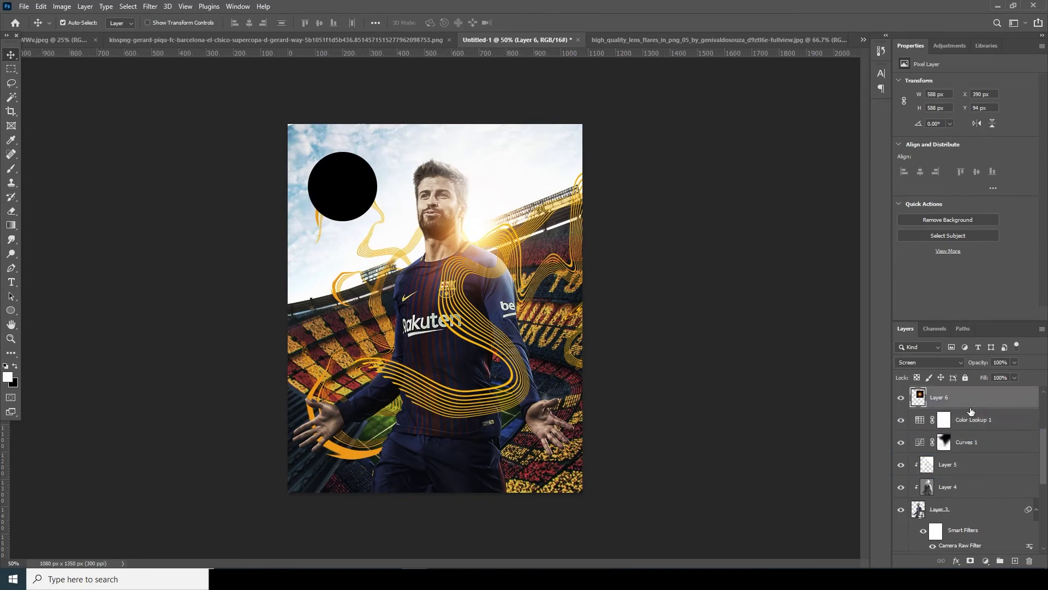
Raise the Ellipse 1 layer in the stack and bring the FC Barcelona crest into the poster, accepting the bit-depth conversion
{"action": "left_click_drag", "start_coordinate": [1045, 453], "coordinate": [1044, 429]}
{"action": "left_click_drag", "start_coordinate": [935, 452], "coordinate": [932, 412]}
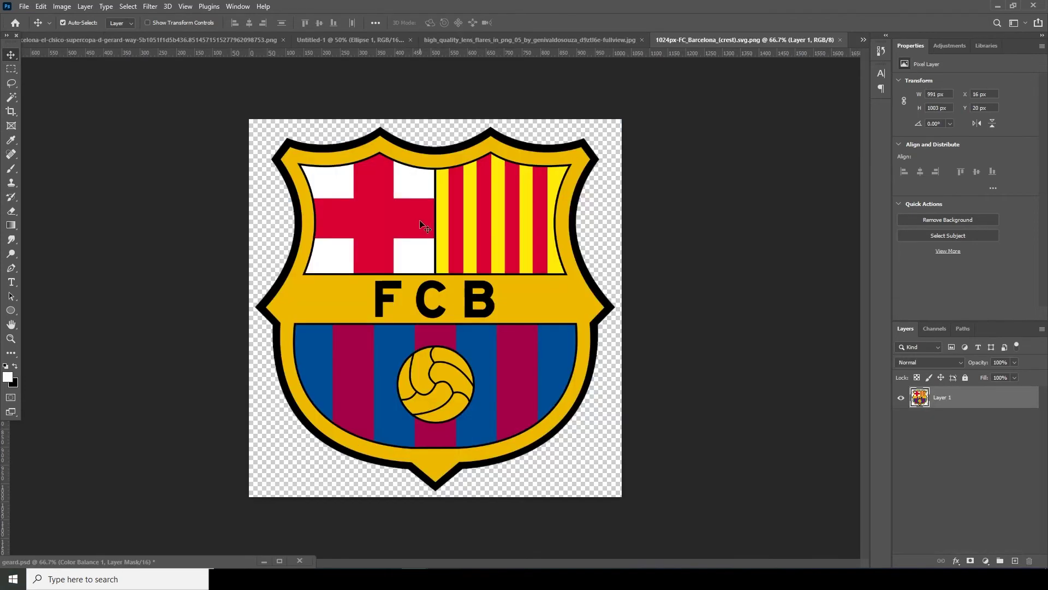
{"action": "left_click_drag", "start_coordinate": [419, 220], "coordinate": [359, 190]}
{"action": "left_click", "coordinate": [511, 222]}
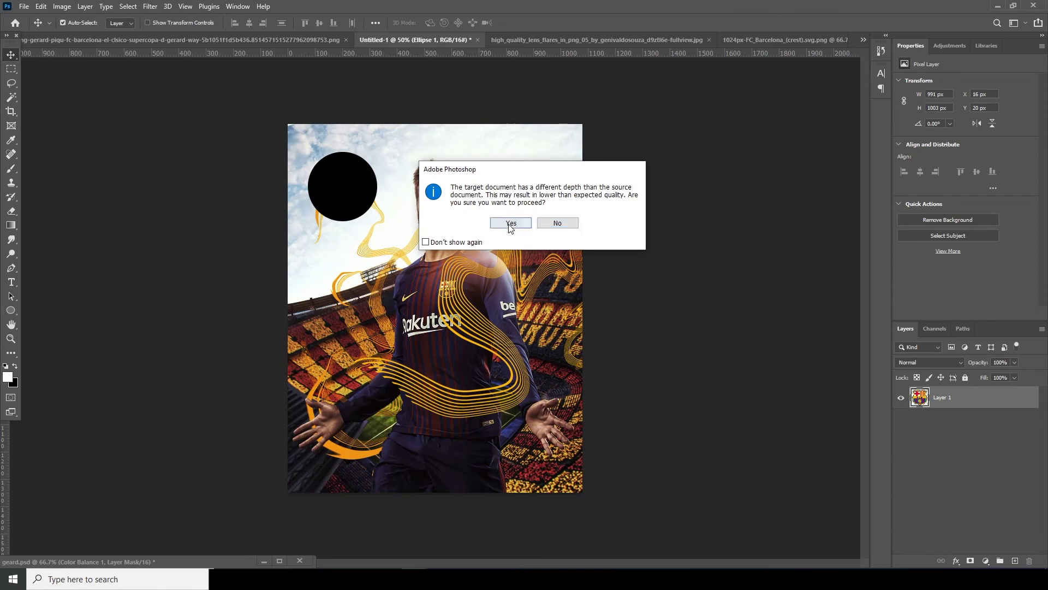
Clip the FC Barcelona crest to the black circle, scale it to 21%, and center it within the circle
{"action": "right_click", "coordinate": [955, 443]}
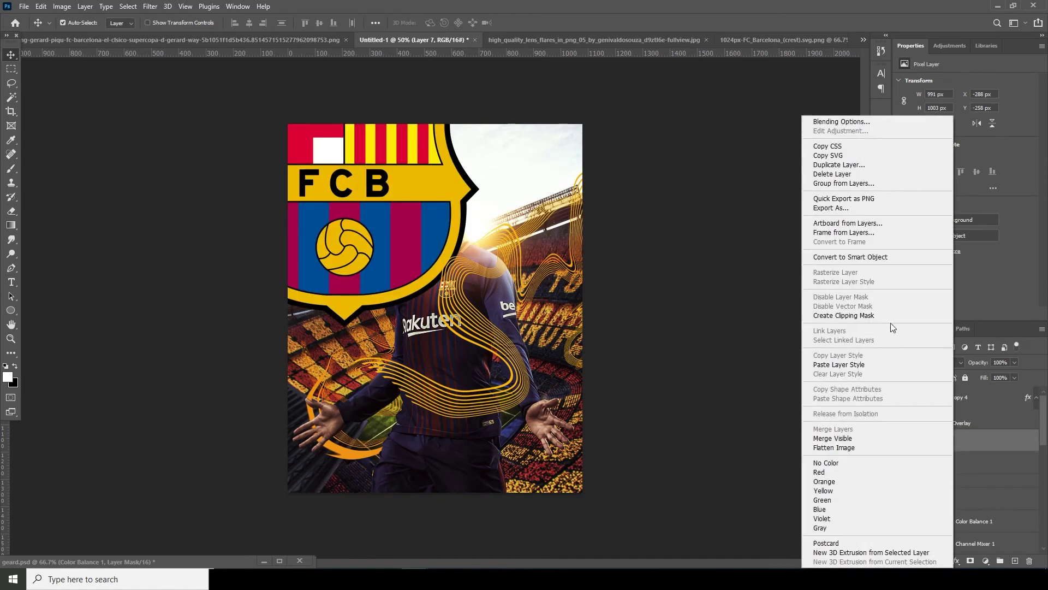
{"action": "left_click", "coordinate": [864, 318]}
{"action": "left_click_drag", "start_coordinate": [409, 247], "coordinate": [425, 252]}
{"action": "key", "text": "ctrl+t"}
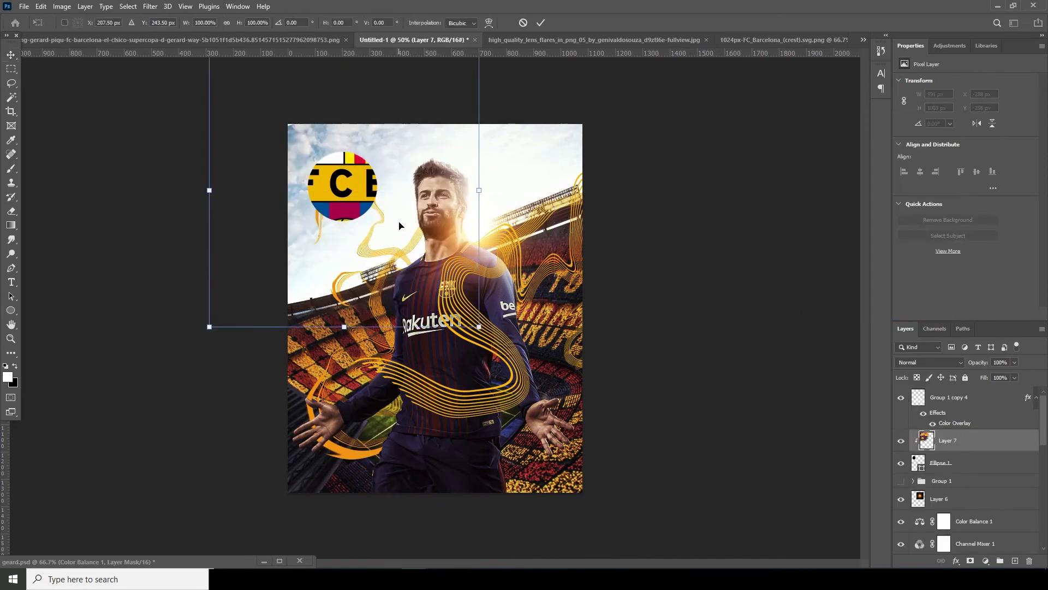
{"action": "left_click_drag", "start_coordinate": [476, 333], "coordinate": [372, 219]}
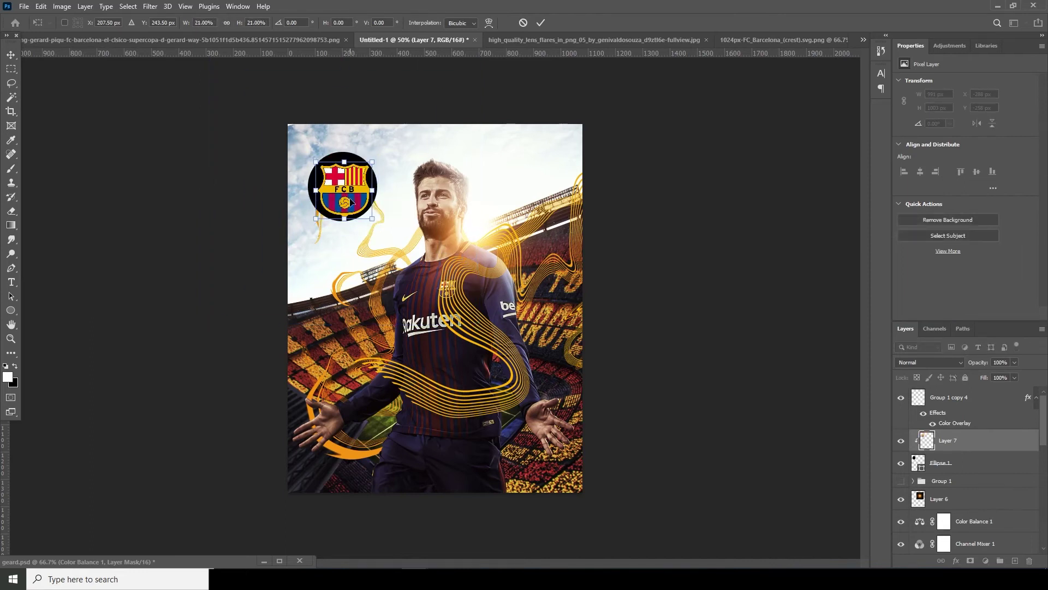
{"action": "key", "text": "Return"}
{"action": "left_click_drag", "start_coordinate": [352, 196], "coordinate": [348, 189]}
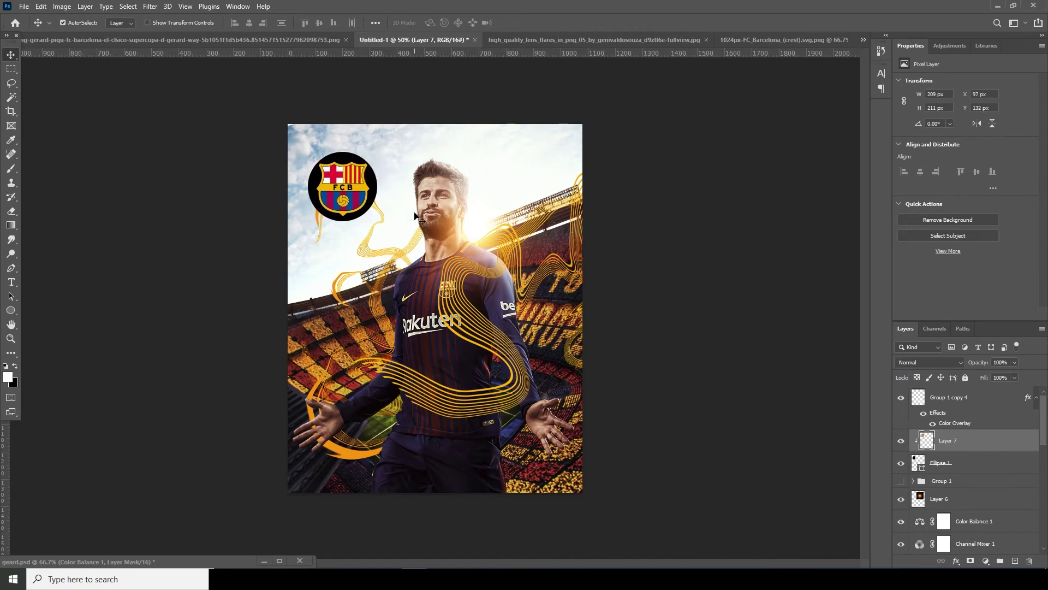
Add the dark 8 pt Bebas text "the best iof barca" along the black circle's path and raise its layer above Group 1 copy 4
{"action": "double_click", "coordinate": [918, 463]}
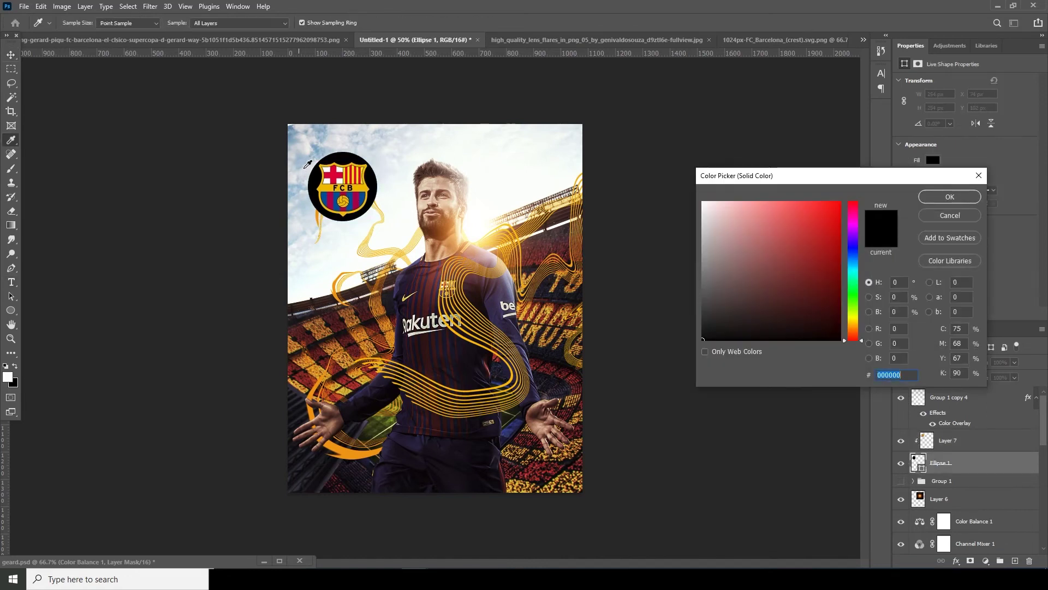
{"action": "key", "text": "Return"}
{"action": "key", "text": "t"}
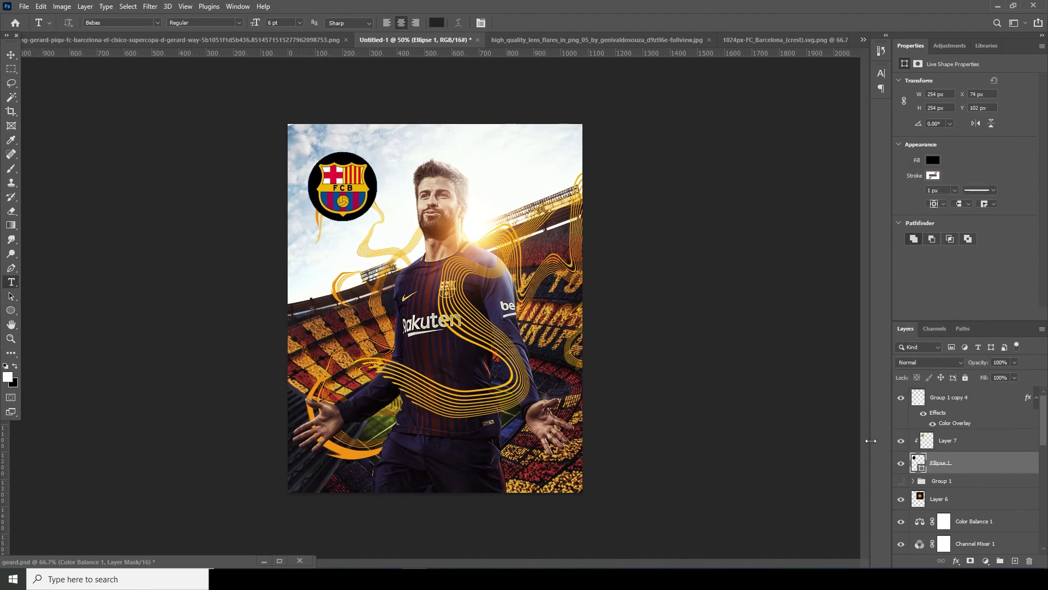
{"action": "left_click", "coordinate": [336, 154]}
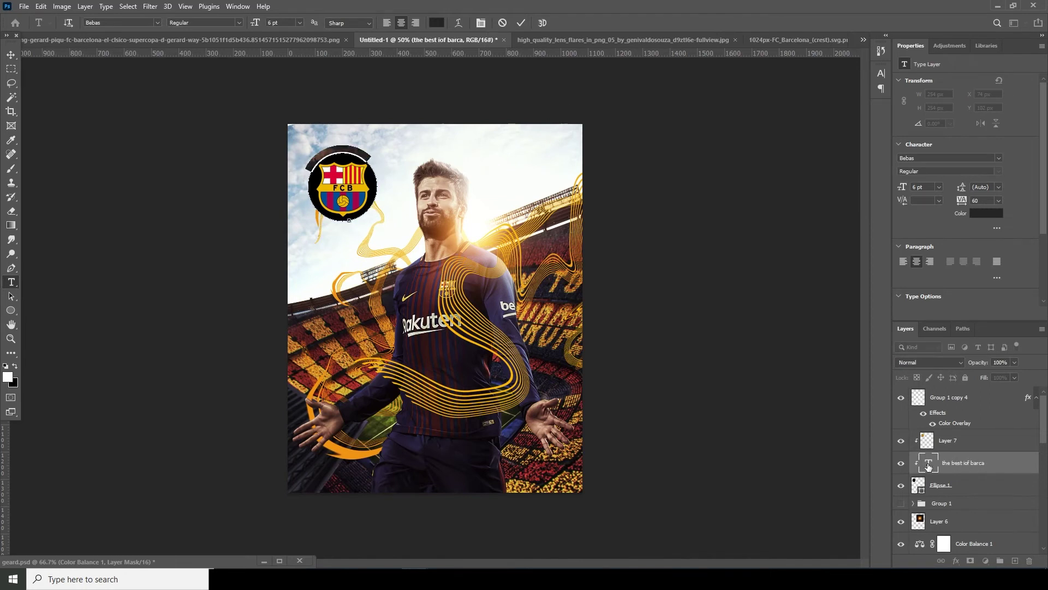
{"action": "left_click", "coordinate": [986, 213]}
{"action": "left_click", "coordinate": [936, 199]}
{"action": "left_click_drag", "start_coordinate": [928, 442], "coordinate": [933, 399]}
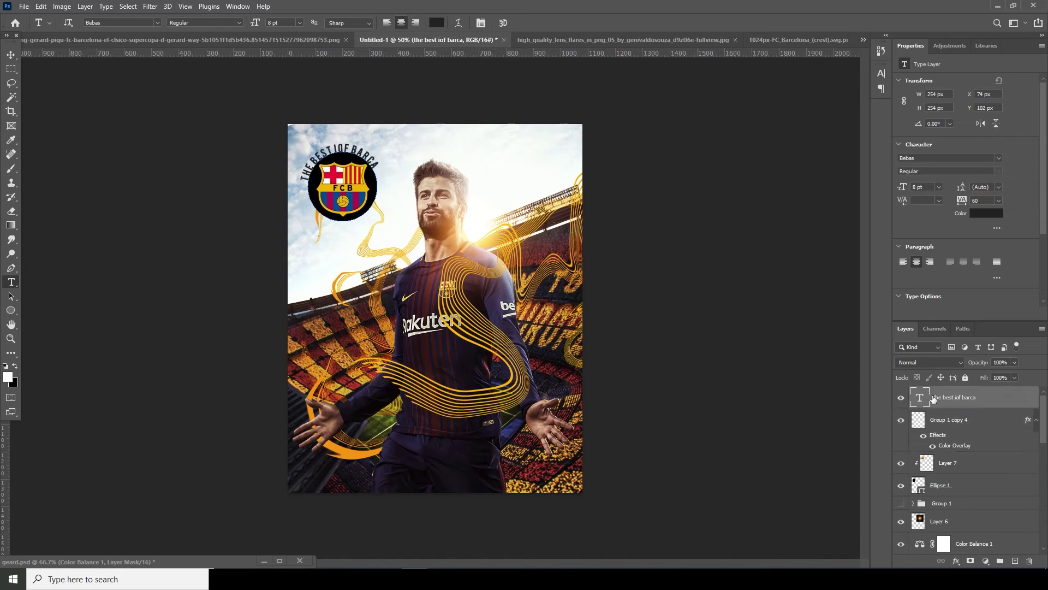
Shrink the black circle to 240 x 240 px and place the Group 1 copy 4 layer below Ellipse 1
{"action": "left_click", "coordinate": [920, 488]}
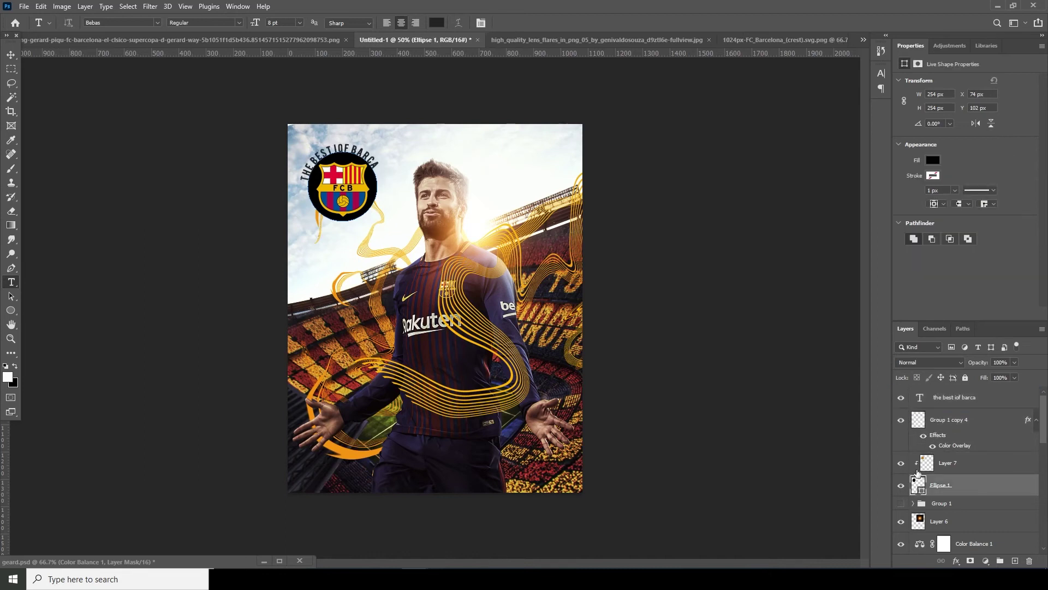
{"action": "key", "text": "ctrl+t"}
{"action": "left_click_drag", "start_coordinate": [377, 222], "coordinate": [374, 218]}
{"action": "key", "text": "Return"}
{"action": "key", "text": "t"}
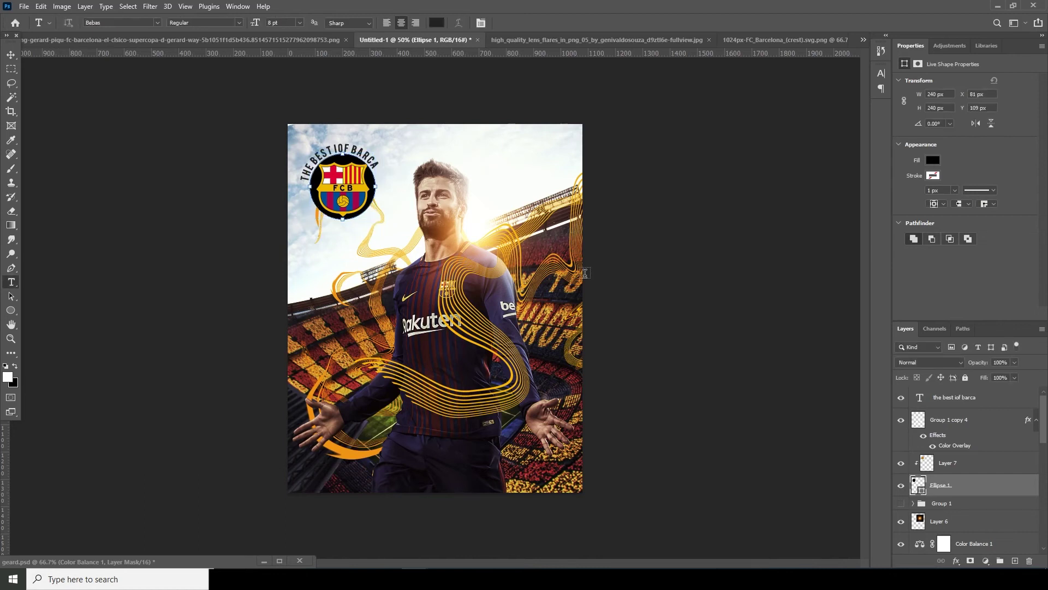
{"action": "left_click", "coordinate": [923, 402]}
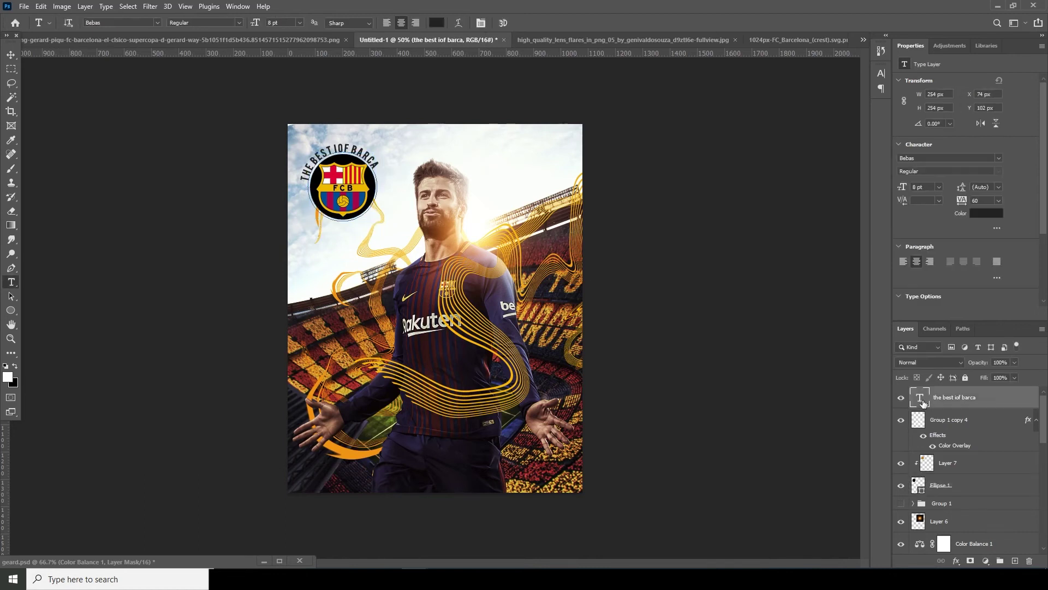
{"action": "left_click_drag", "start_coordinate": [948, 419], "coordinate": [948, 494]}
Scale down the crest badge and move its crest, circle and curved text together toward the poster's upper-left corner
{"action": "left_click", "coordinate": [948, 419]}
{"action": "key", "text": "v"}
{"action": "key", "text": "ctrl+t"}
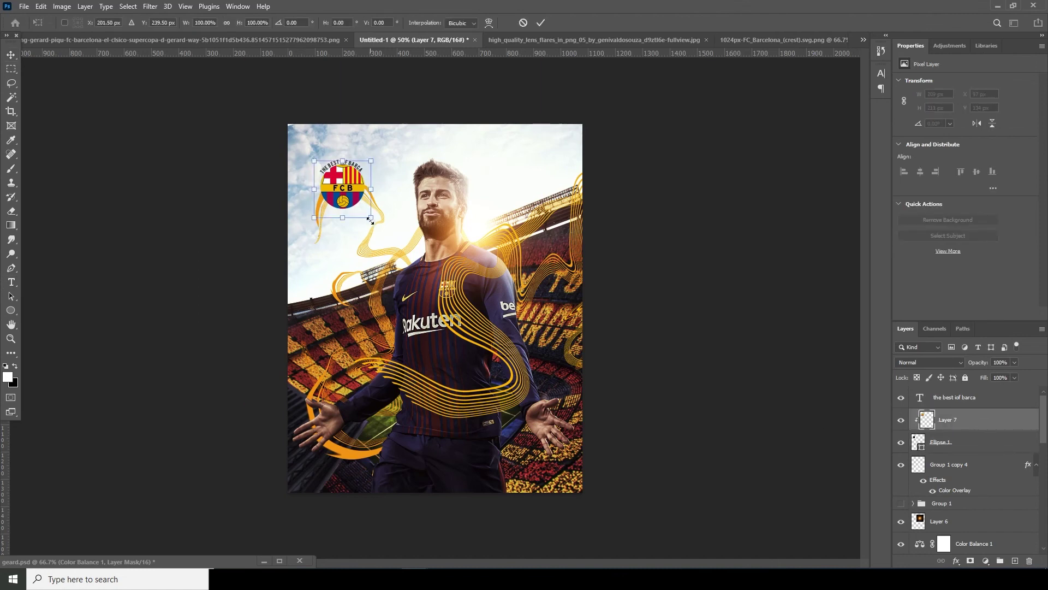
{"action": "key", "text": "Return"}
{"action": "left_click_drag", "start_coordinate": [350, 195], "coordinate": [330, 166]}
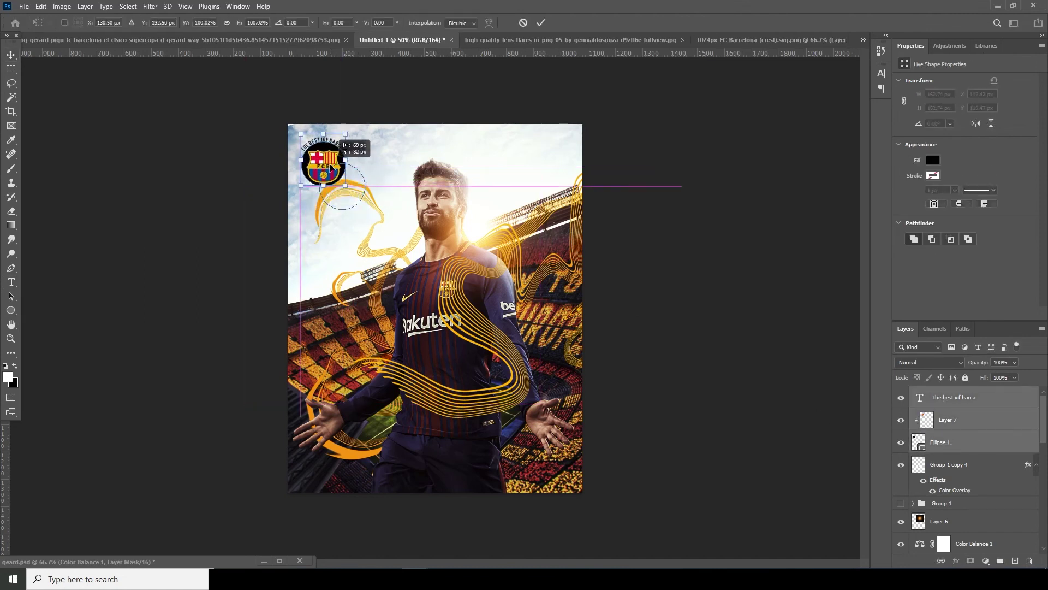
{"action": "key", "text": "Return"}
Add an empty layer above Color Balance 1 and set the foreground color to #141414
{"action": "scroll", "coordinate": [928, 437], "scroll_direction": "down", "scroll_amount": 3}
{"action": "left_click", "coordinate": [923, 432]}
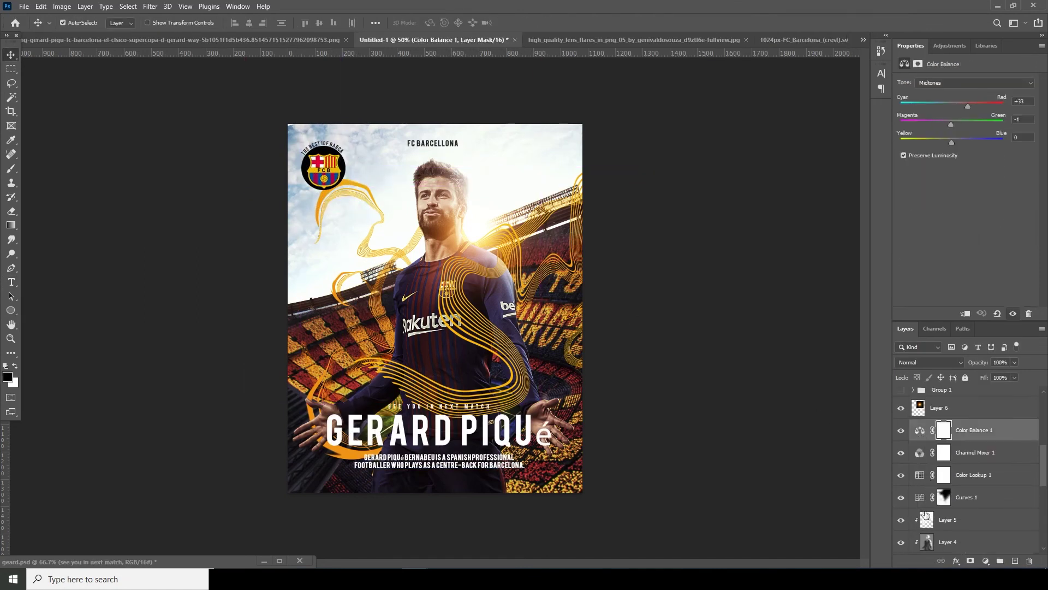
{"action": "left_click", "coordinate": [1015, 561]}
{"action": "key", "text": "x"}
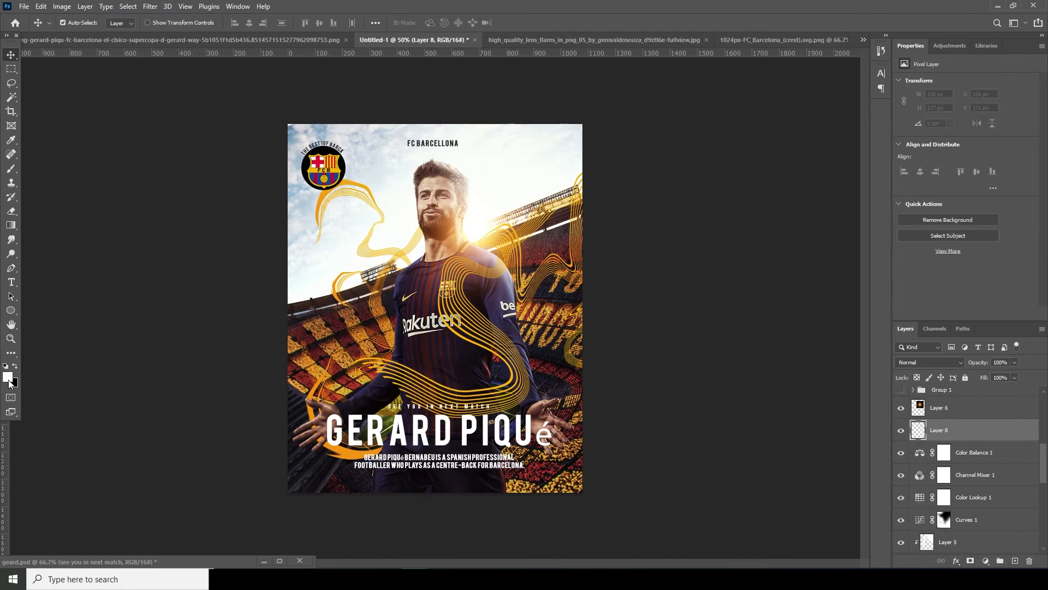
{"action": "left_click", "coordinate": [8, 379]}
{"action": "left_click_drag", "start_coordinate": [710, 290], "coordinate": [690, 330]}
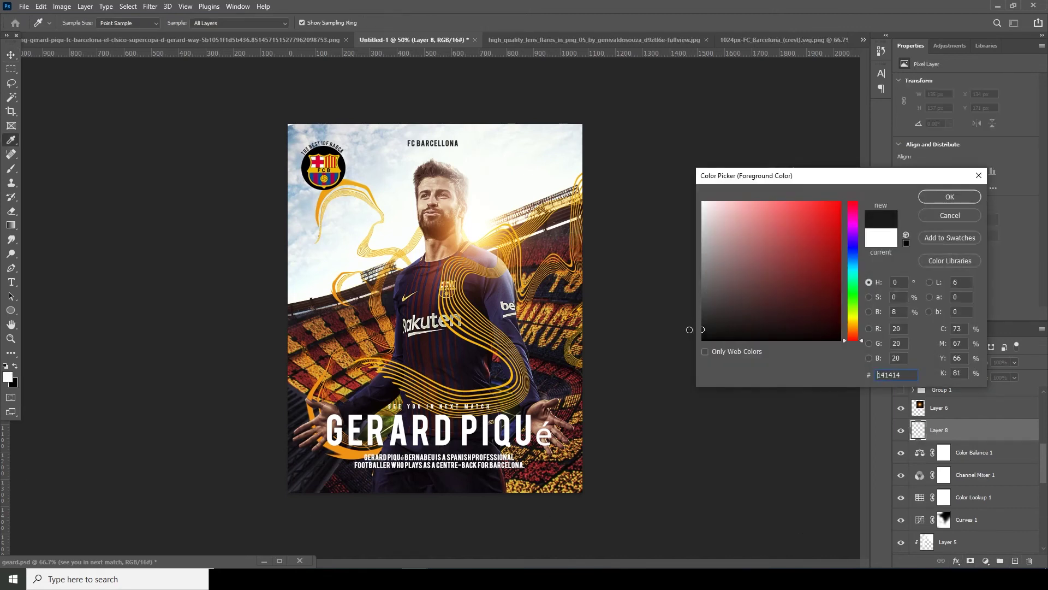
{"action": "left_click", "coordinate": [935, 201]}
Paint a dark gradient across the poster's lower part with an 800 px soft brush and set the layer's opacity to 40%
{"action": "key", "text": "b"}
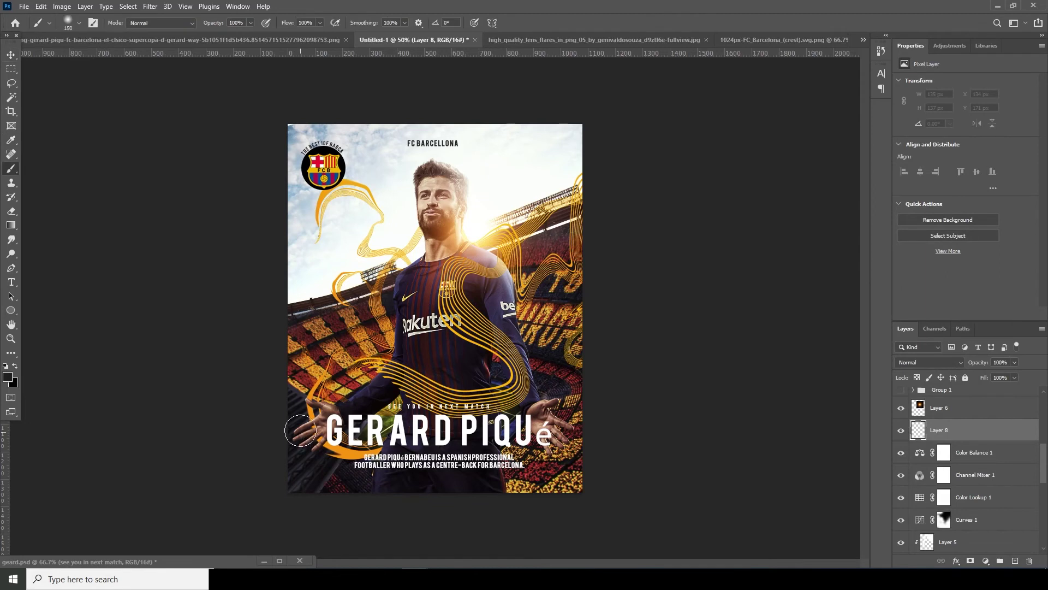
{"action": "key", "text": "bracketright"}
{"action": "key", "text": "bracketright"}
{"action": "key", "text": "bracketright"}
{"action": "key", "text": "bracketright"}
{"action": "key", "text": "bracketright"}
{"action": "key", "text": "bracketright"}
{"action": "key", "text": "bracketright"}
{"action": "key", "text": "bracketright"}
{"action": "key", "text": "bracketright"}
{"action": "mouse_move", "coordinate": [257, 380]}
{"action": "left_mouse_down"}
{"action": "mouse_move", "coordinate": [339, 480]}
{"action": "mouse_move", "coordinate": [650, 428]}
{"action": "mouse_move", "coordinate": [580, 458]}
{"action": "mouse_move", "coordinate": [519, 443]}
{"action": "mouse_move", "coordinate": [323, 480]}
{"action": "mouse_move", "coordinate": [574, 421]}
{"action": "mouse_move", "coordinate": [543, 421]}
{"action": "mouse_move", "coordinate": [572, 388]}
{"action": "mouse_move", "coordinate": [368, 445]}
{"action": "mouse_move", "coordinate": [620, 447]}
{"action": "mouse_move", "coordinate": [639, 349]}
{"action": "mouse_move", "coordinate": [1047, 398]}
{"action": "left_mouse_up"}
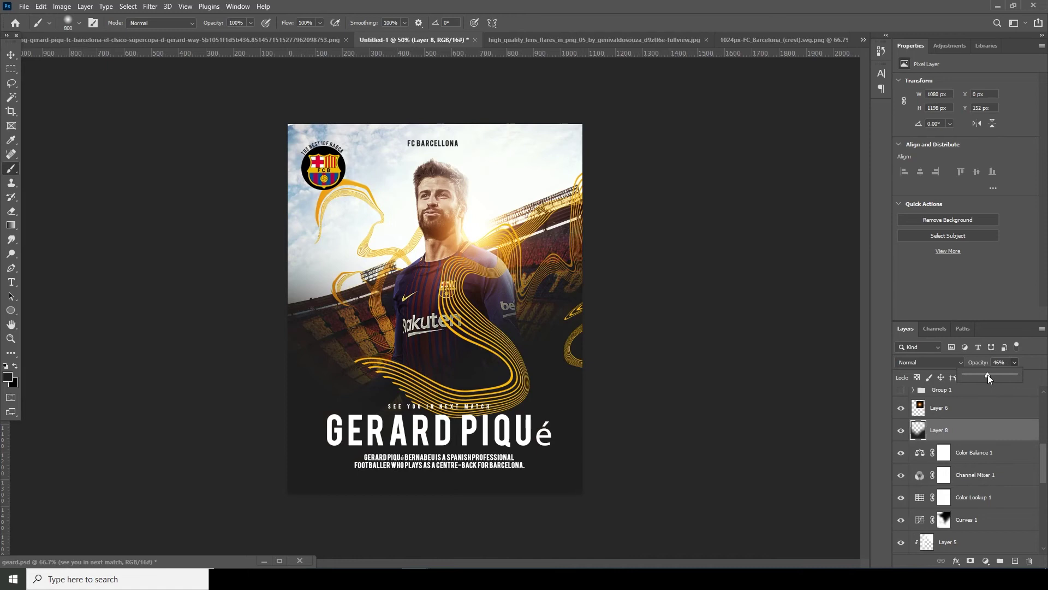
{"action": "left_click_drag", "start_coordinate": [987, 375], "coordinate": [987, 374]}
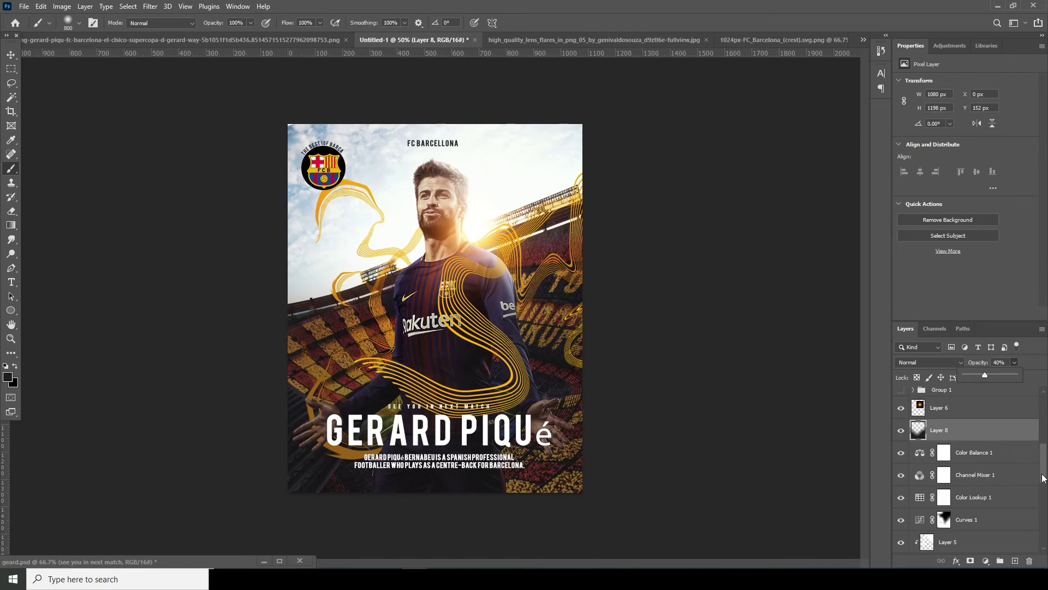
Stamp all visible layers into a new merged layer above the "see you in next match" text
{"action": "left_click_drag", "start_coordinate": [1043, 471], "coordinate": [1043, 421]}
{"action": "left_click", "coordinate": [942, 400]}
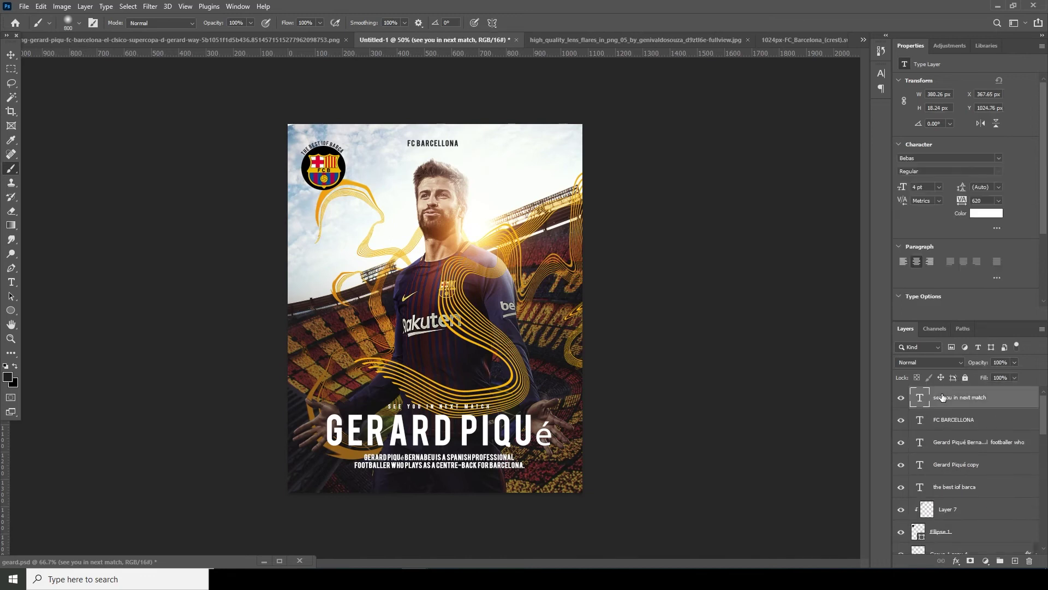
{"action": "key", "text": "ctrl+shift+alt+e"}
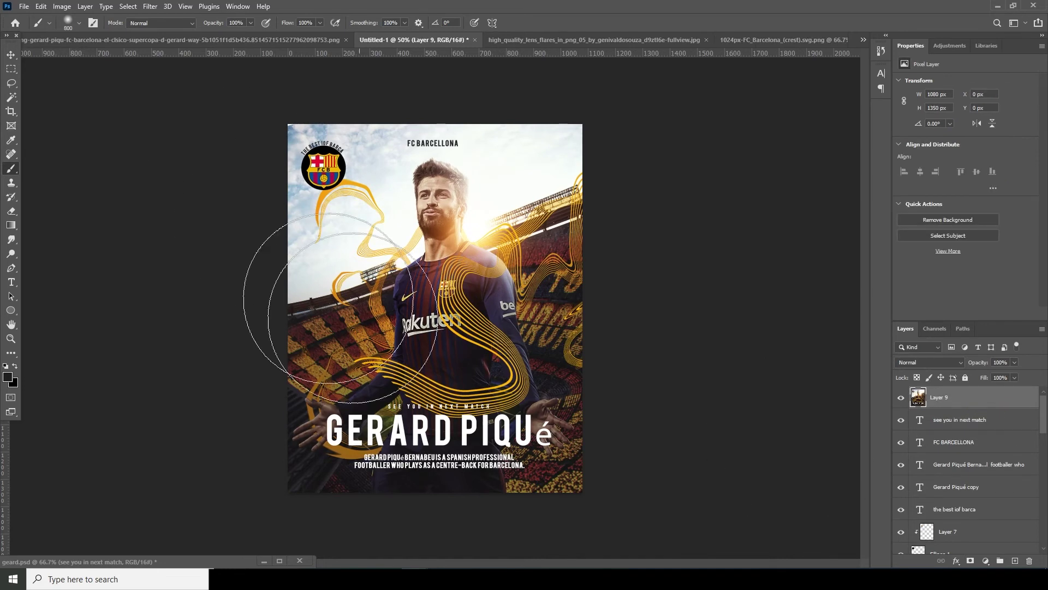
Open Neural Filters on the merged layer and turn on Style Transfer
{"action": "left_click", "coordinate": [151, 7]}
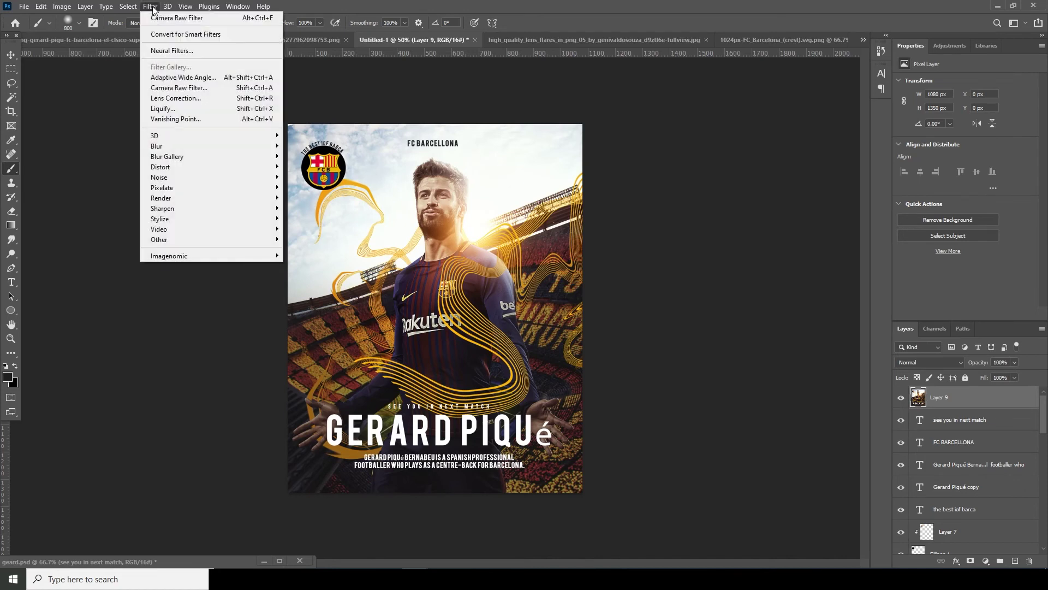
{"action": "left_click", "coordinate": [168, 52]}
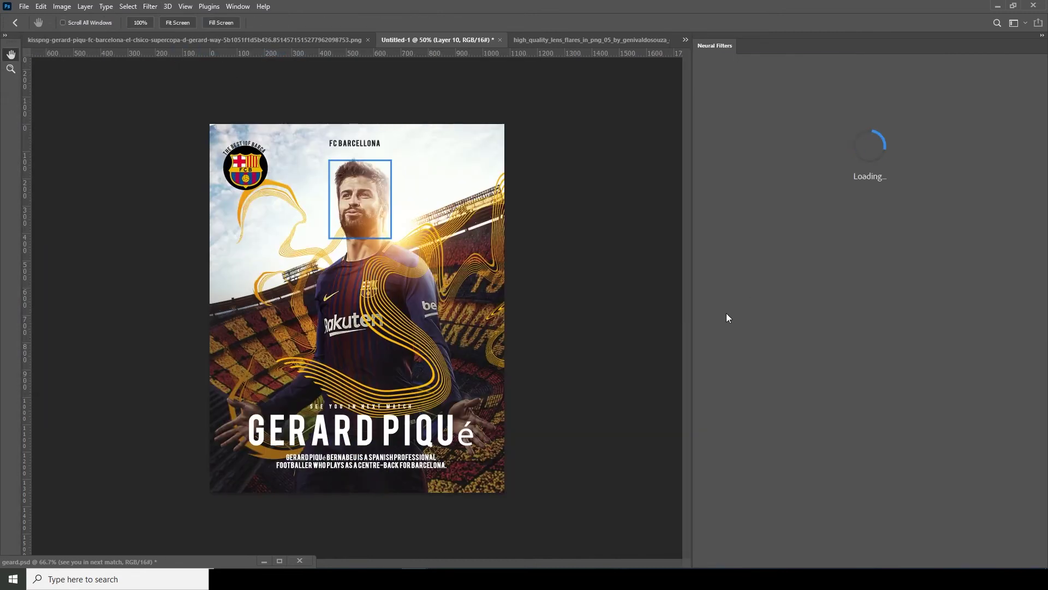
{"action": "left_click", "coordinate": [752, 95]}
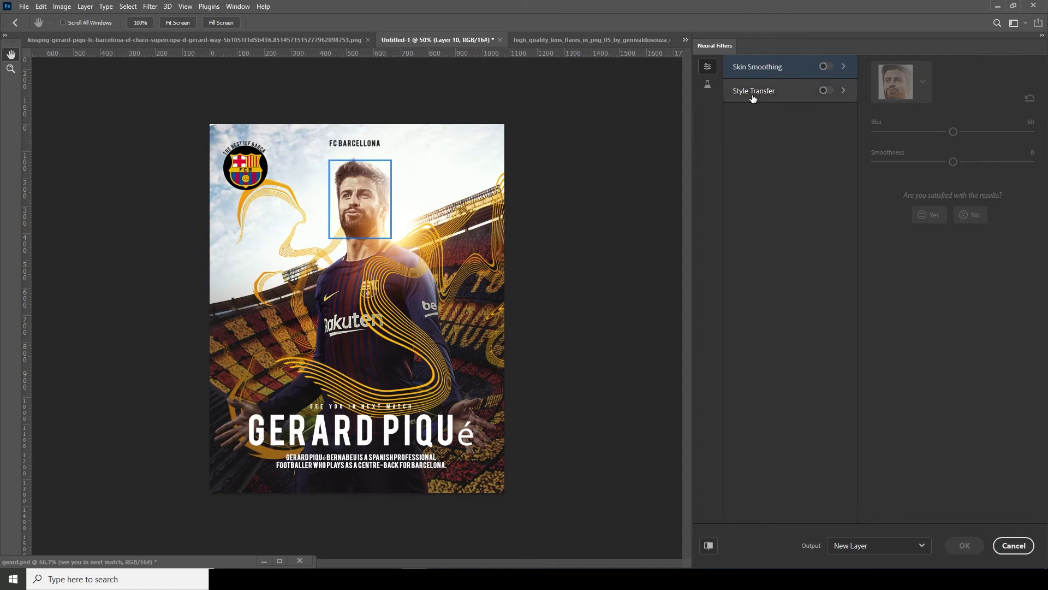
{"action": "left_click", "coordinate": [824, 90]}
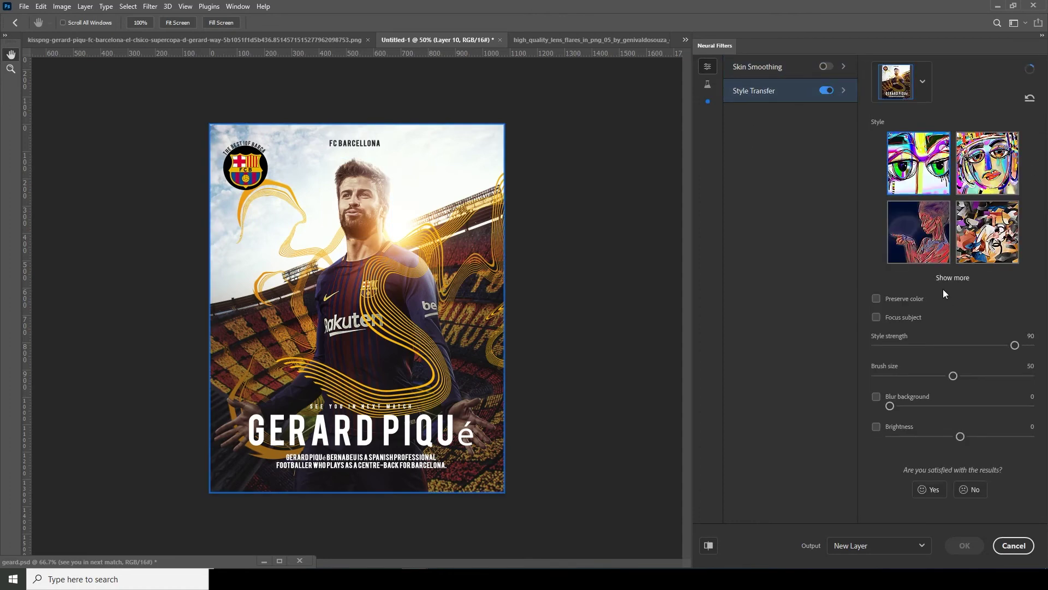
Expand the style presets, try the dark-blue painted figure, and choose the multicolored curly-haired portrait style instead
{"action": "left_click", "coordinate": [948, 279]}
{"action": "left_click_drag", "start_coordinate": [1043, 181], "coordinate": [1038, 370]}
{"action": "left_click", "coordinate": [931, 290]}
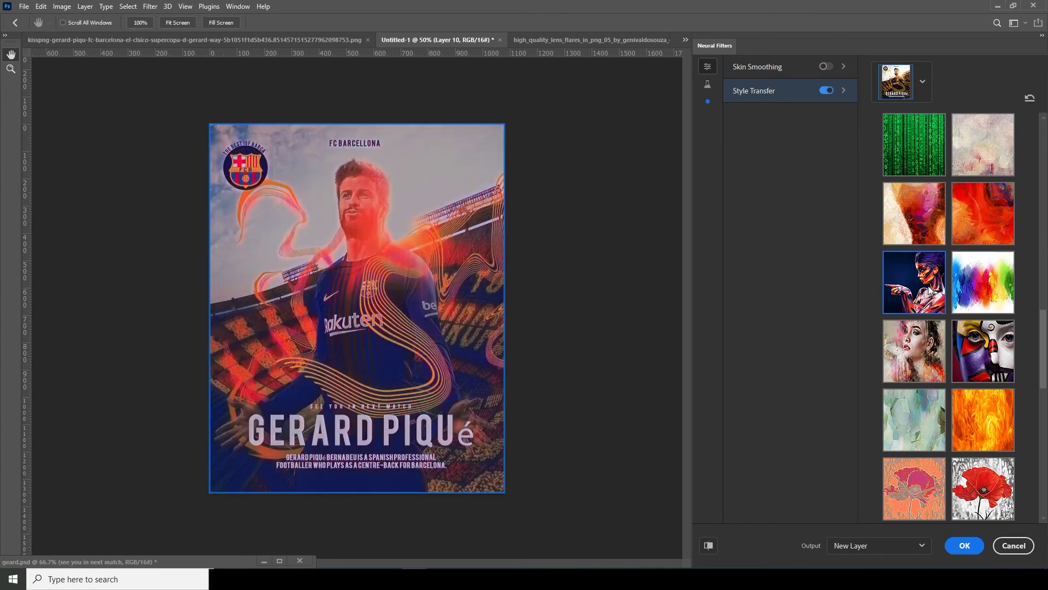
{"action": "scroll", "coordinate": [994, 397], "scroll_direction": "down", "scroll_amount": 4}
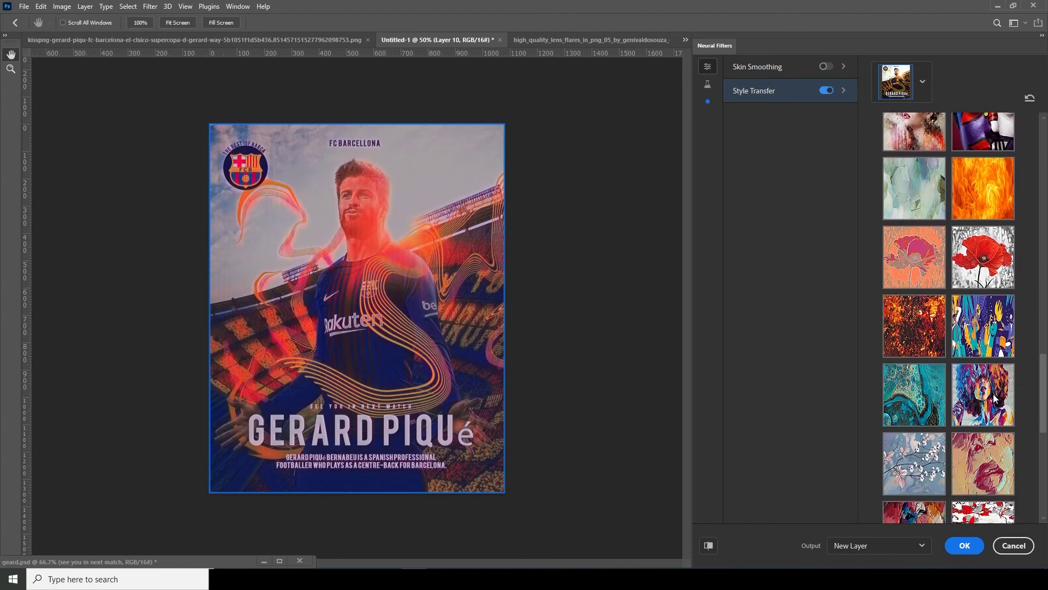
{"action": "left_click", "coordinate": [994, 396]}
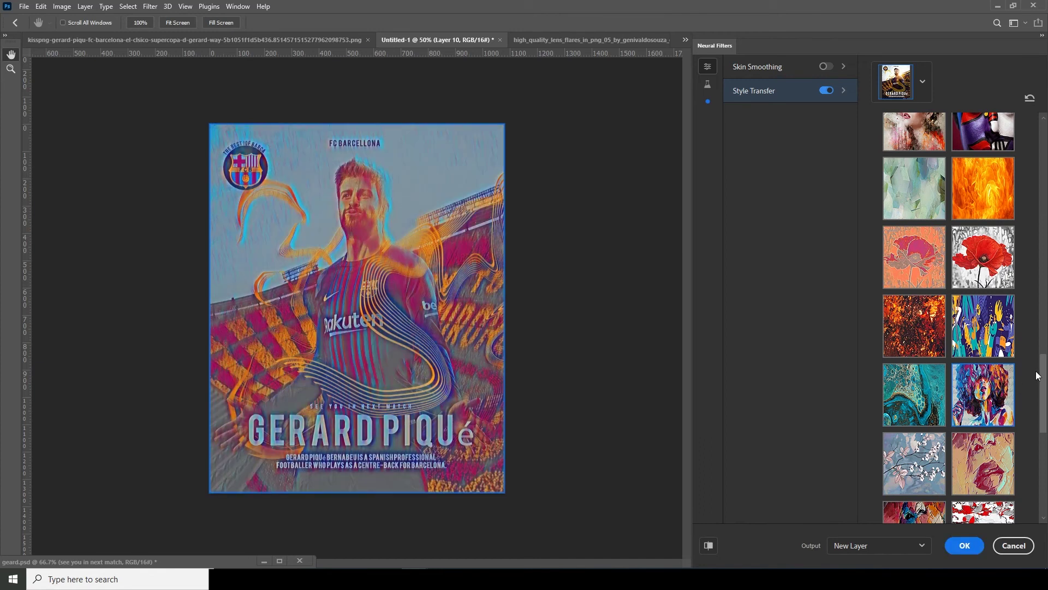
Enable Preserve color and Focus subject for the chosen style transfer
{"action": "left_click_drag", "start_coordinate": [1043, 374], "coordinate": [1045, 397]}
{"action": "scroll", "coordinate": [900, 325], "scroll_direction": "down", "scroll_amount": 5}
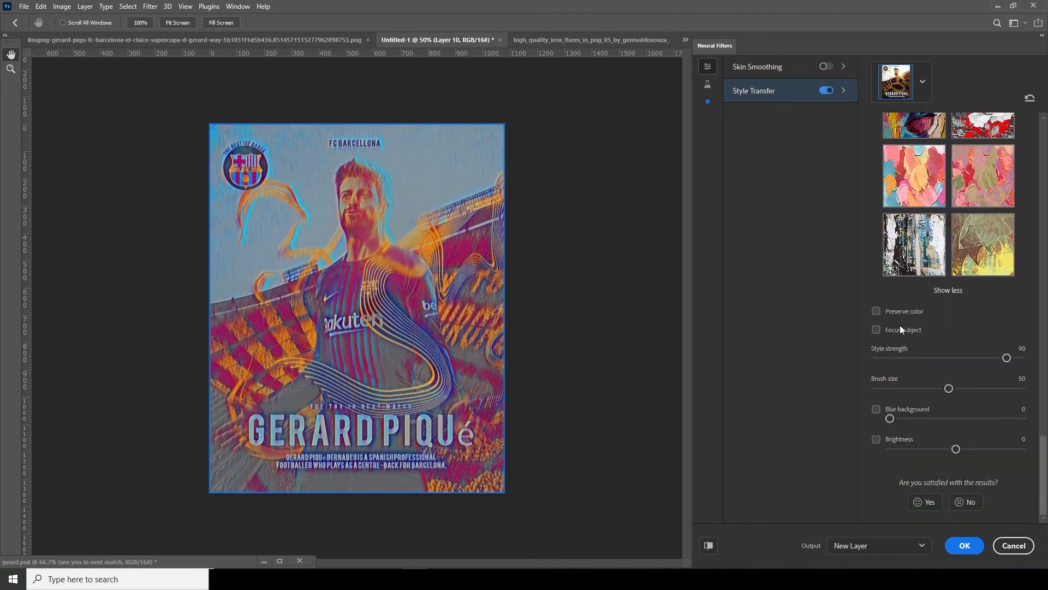
{"action": "left_click", "coordinate": [877, 313]}
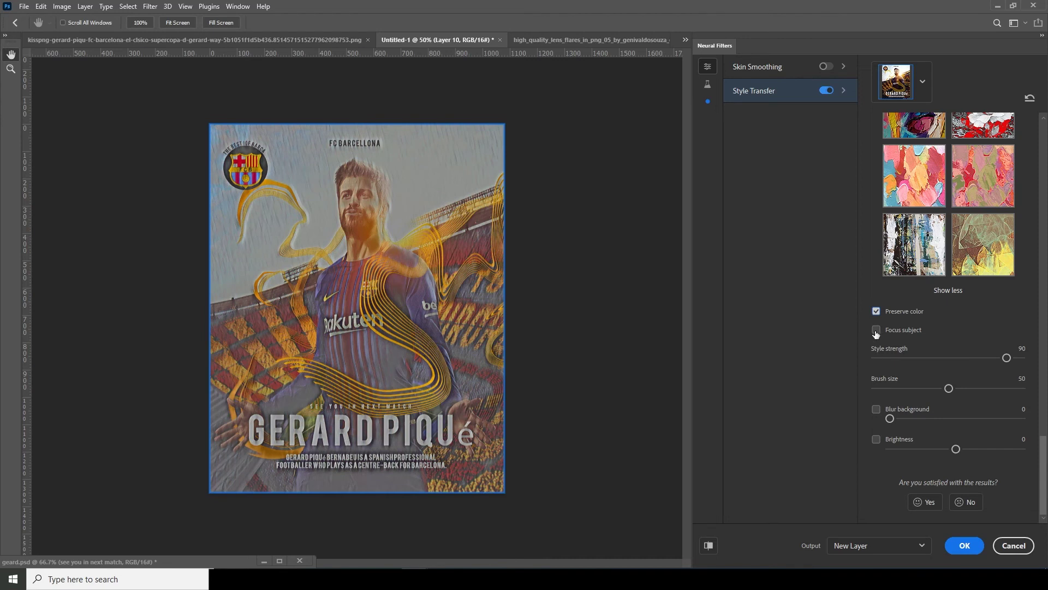
{"action": "scroll", "coordinate": [876, 334], "scroll_direction": "up", "scroll_amount": 3}
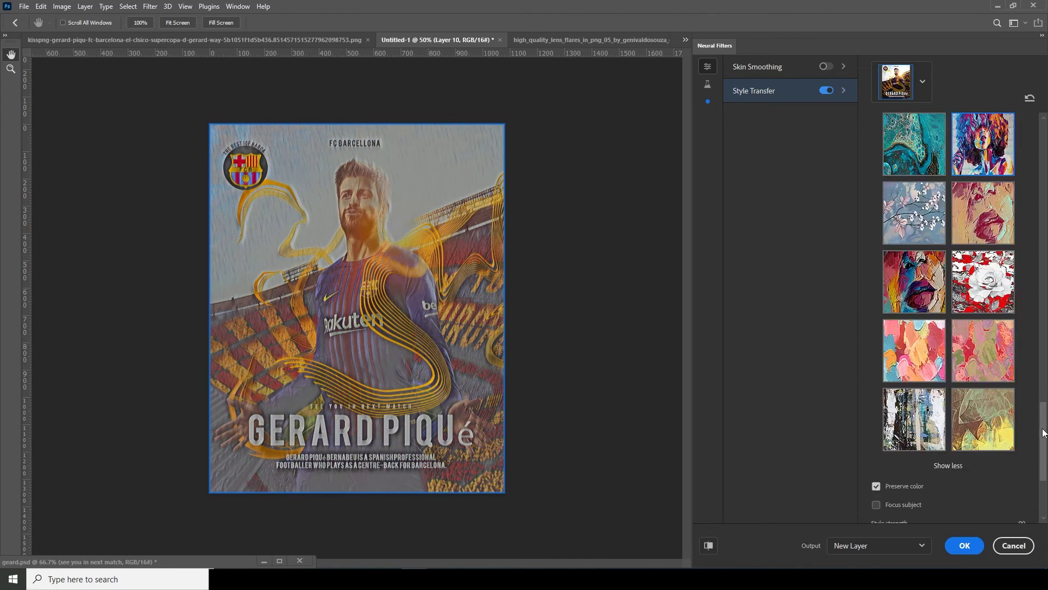
{"action": "scroll", "coordinate": [1044, 433], "scroll_direction": "down", "scroll_amount": 2}
{"action": "left_click", "coordinate": [877, 394]}
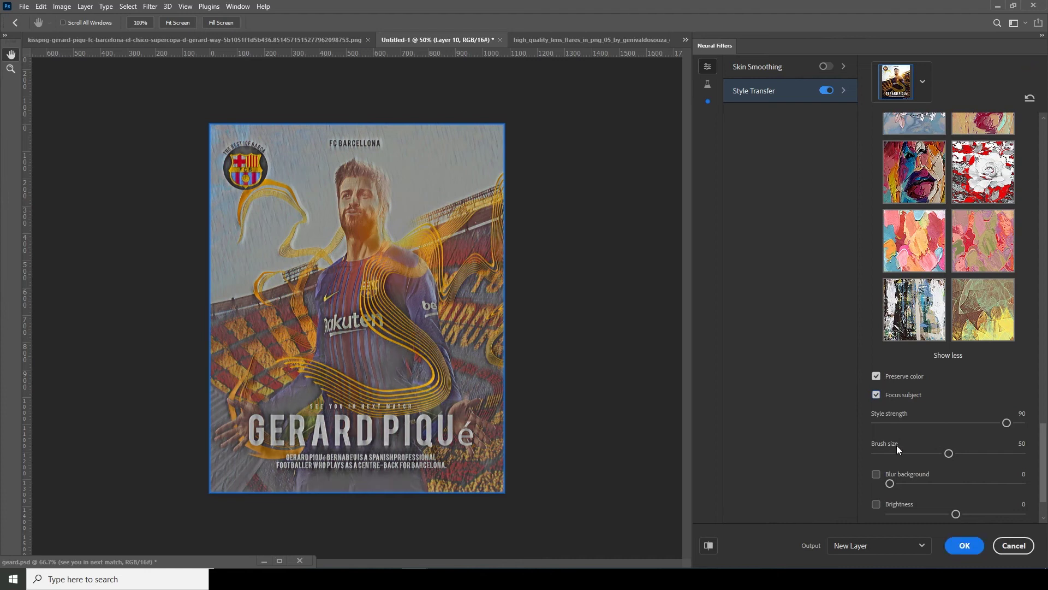
Set the style transfer's brush size to 79, and enable Brightness with a value of 6
{"action": "left_click", "coordinate": [965, 454]}
{"action": "left_click", "coordinate": [982, 453]}
{"action": "left_click", "coordinate": [991, 453]}
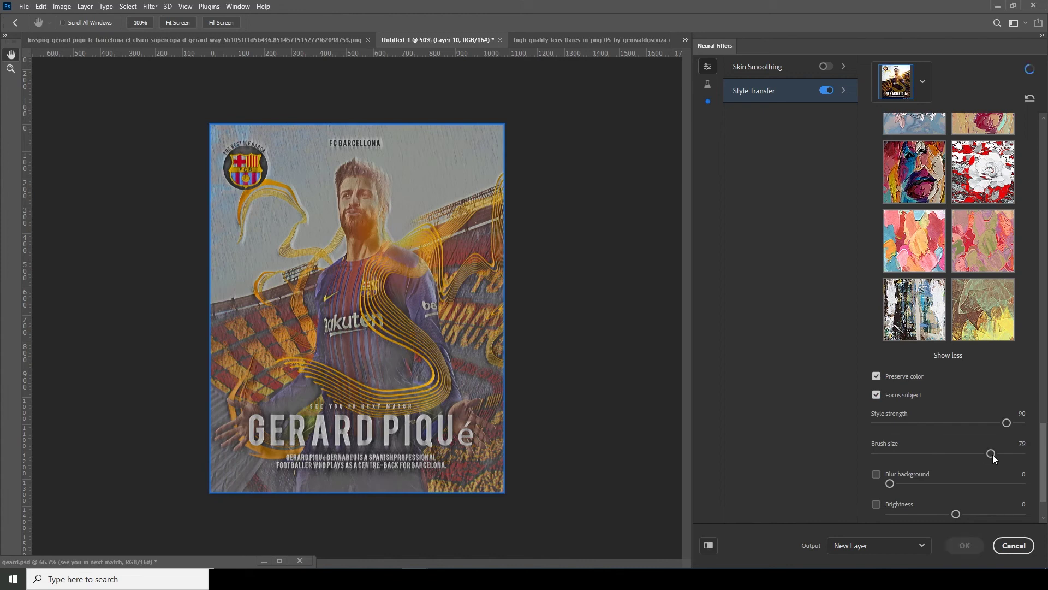
{"action": "left_click_drag", "start_coordinate": [1045, 444], "coordinate": [1046, 496]}
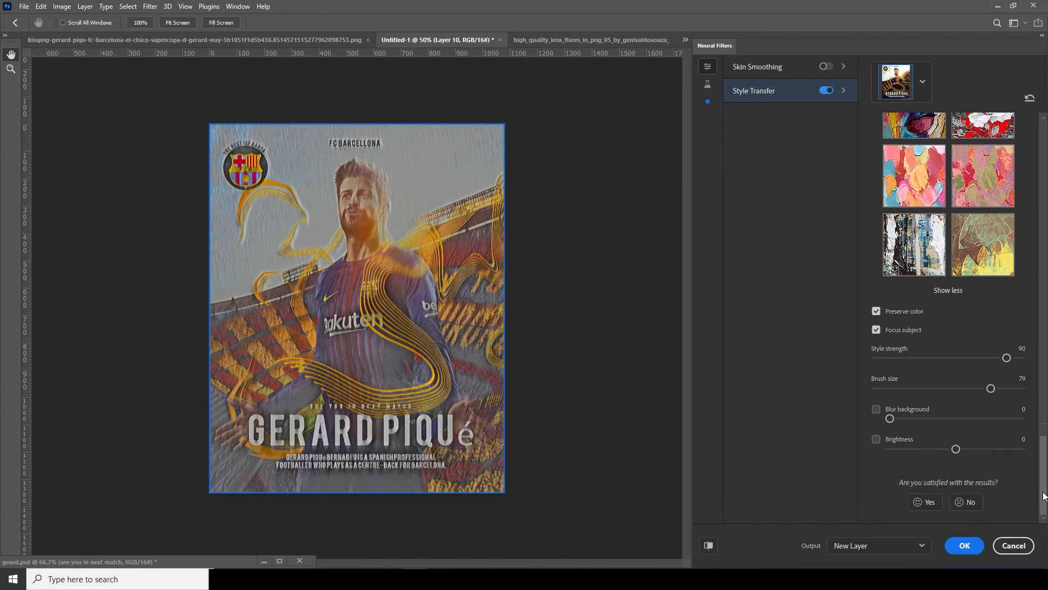
{"action": "left_click", "coordinate": [878, 440]}
{"action": "left_click_drag", "start_coordinate": [956, 450], "coordinate": [965, 448]}
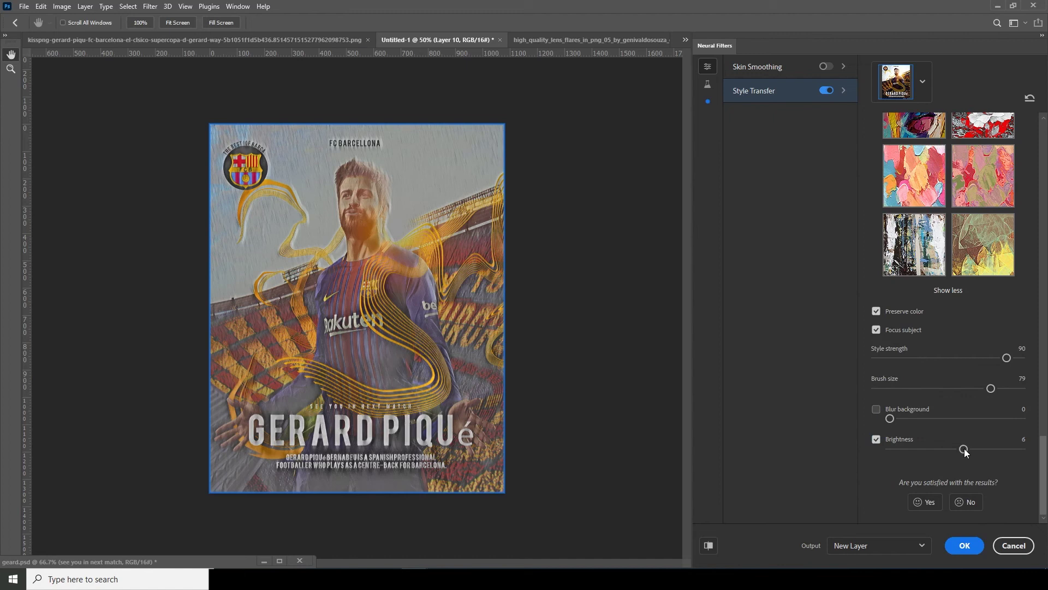
Apply the Style Transfer as a new layer and set that layer's blend mode to Soft Light
{"action": "left_click", "coordinate": [961, 548]}
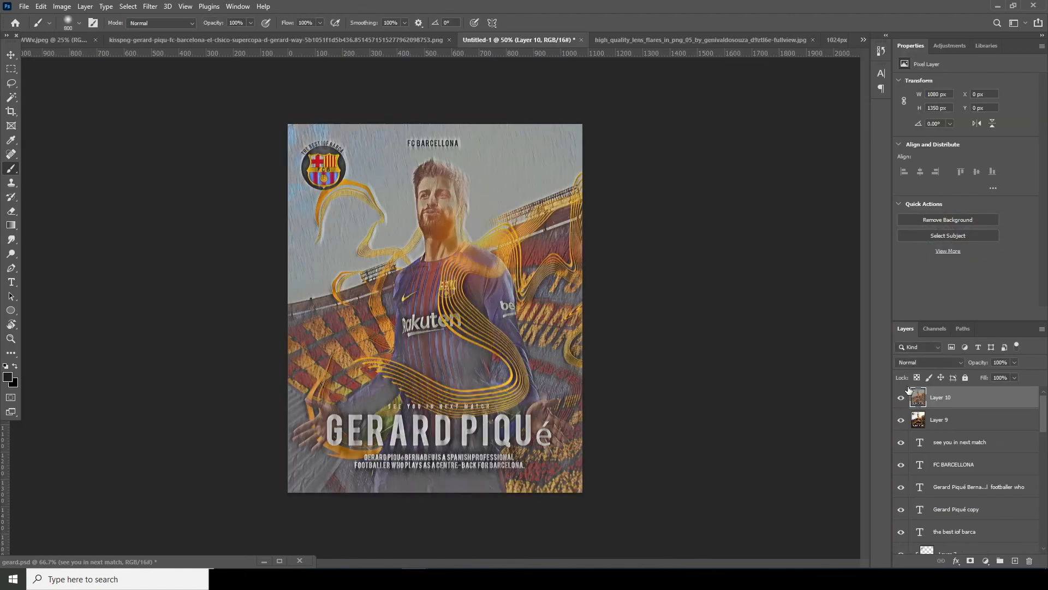
{"action": "left_click", "coordinate": [915, 363]}
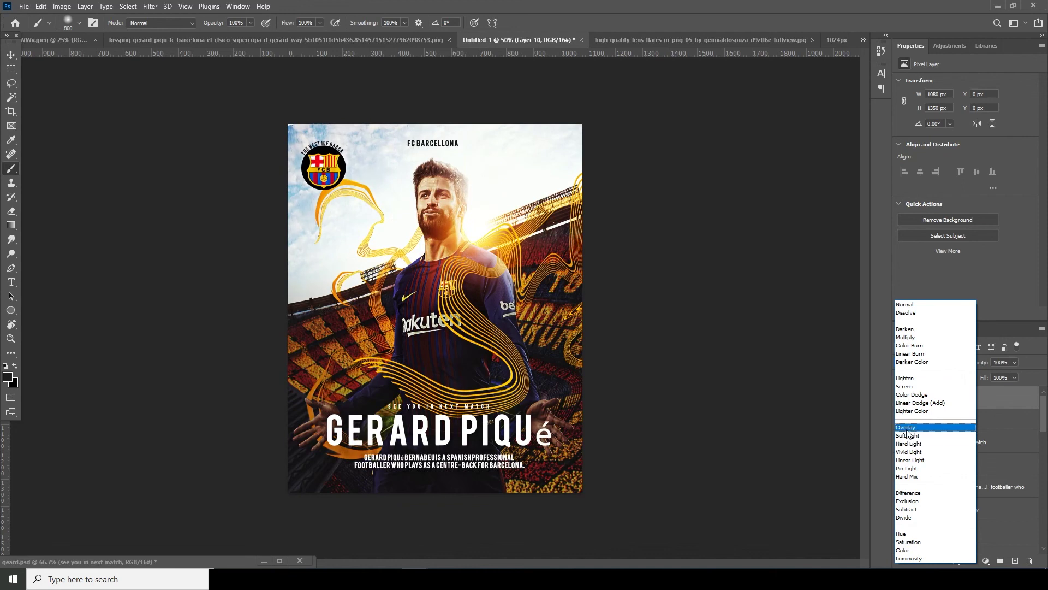
{"action": "left_click", "coordinate": [925, 364]}
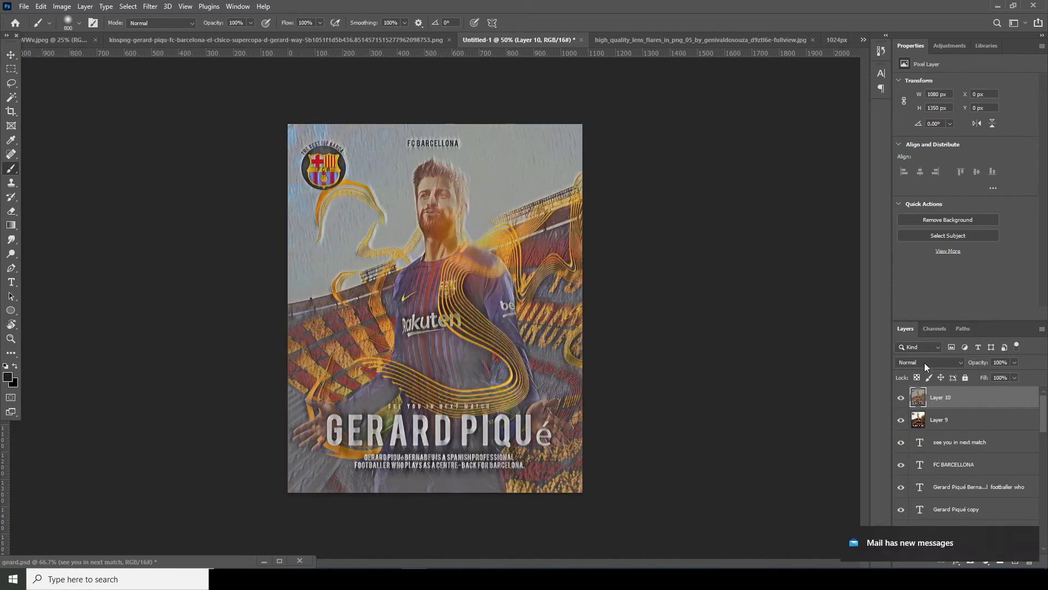
{"action": "left_click", "coordinate": [925, 362]}
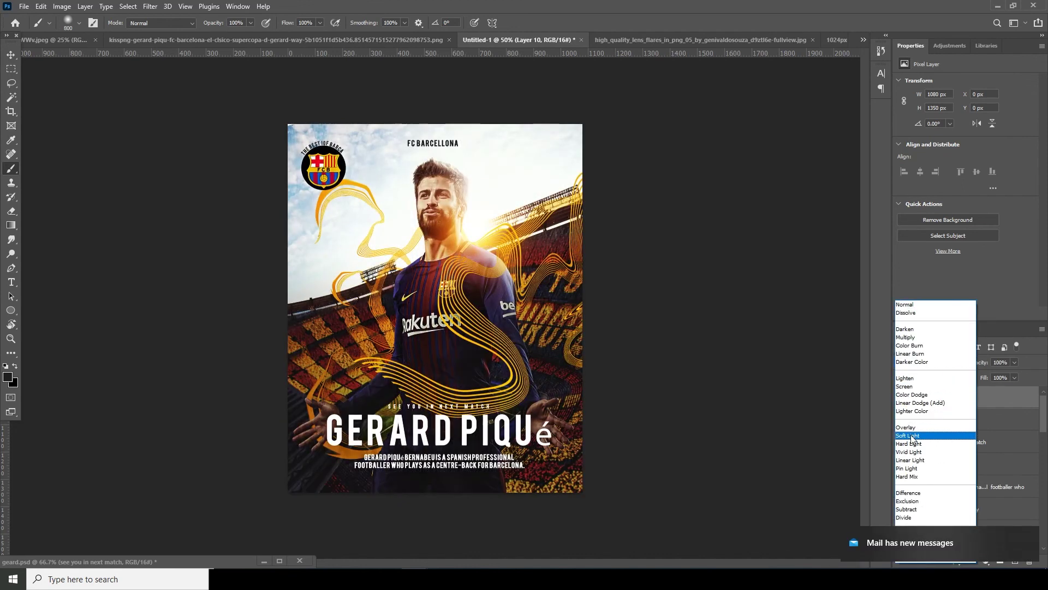
{"action": "left_click", "coordinate": [911, 437]}
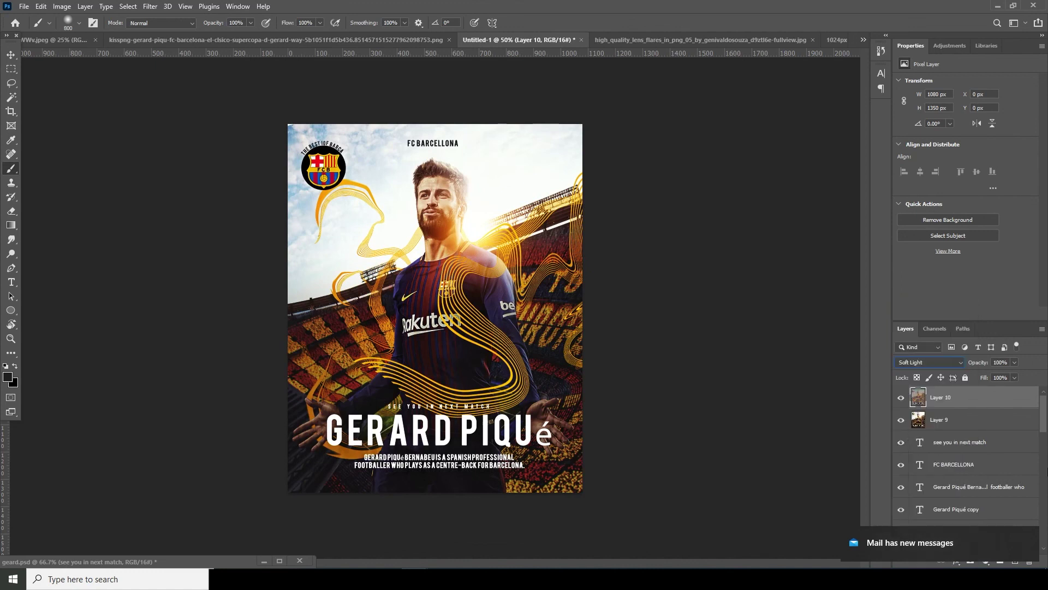
Add a new layer above the style transfer layer and fill it with the dark foreground color
{"action": "scroll", "coordinate": [1044, 429], "scroll_direction": "down", "scroll_amount": 1}
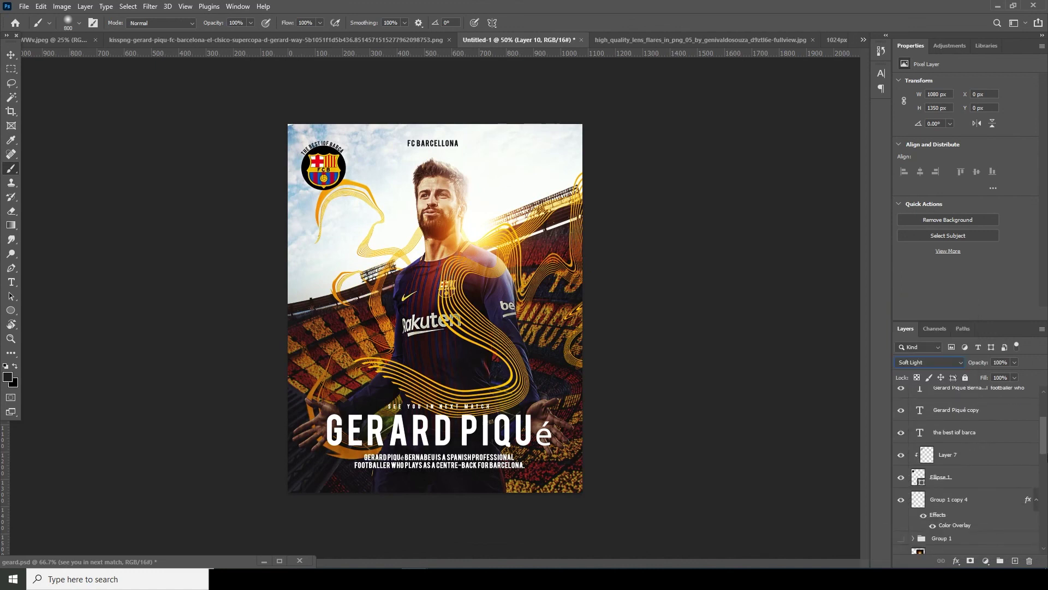
{"action": "scroll", "coordinate": [1047, 442], "scroll_direction": "down", "scroll_amount": 5}
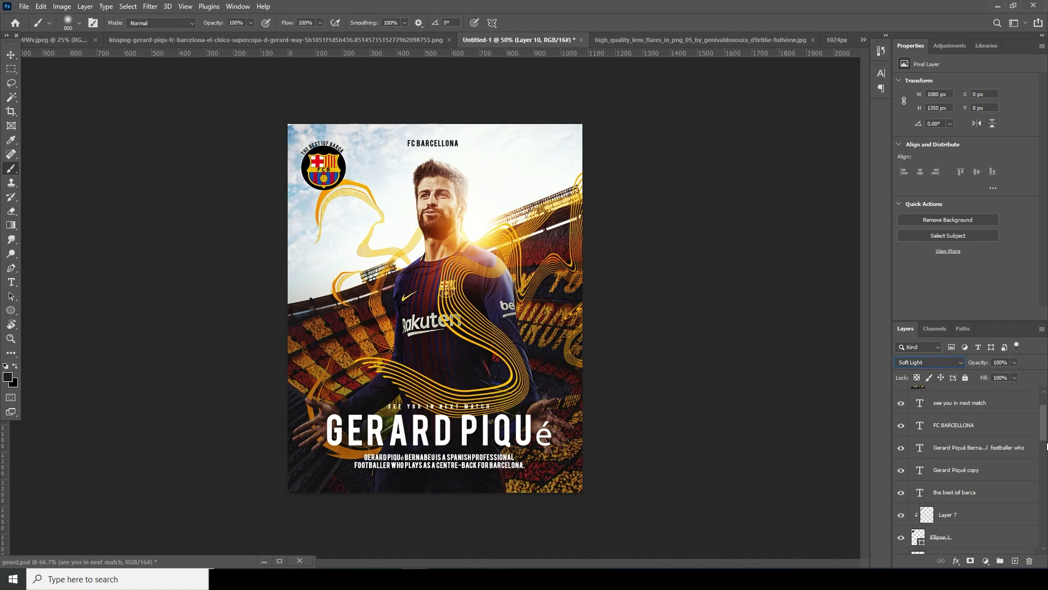
{"action": "scroll", "coordinate": [972, 469], "scroll_direction": "up", "scroll_amount": 6}
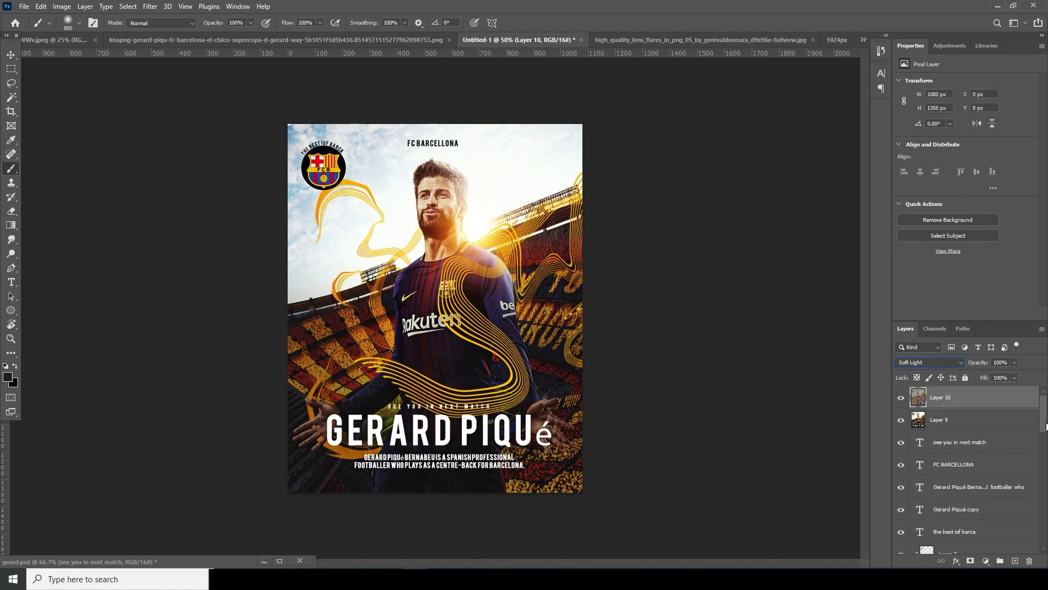
{"action": "left_click", "coordinate": [1014, 561]}
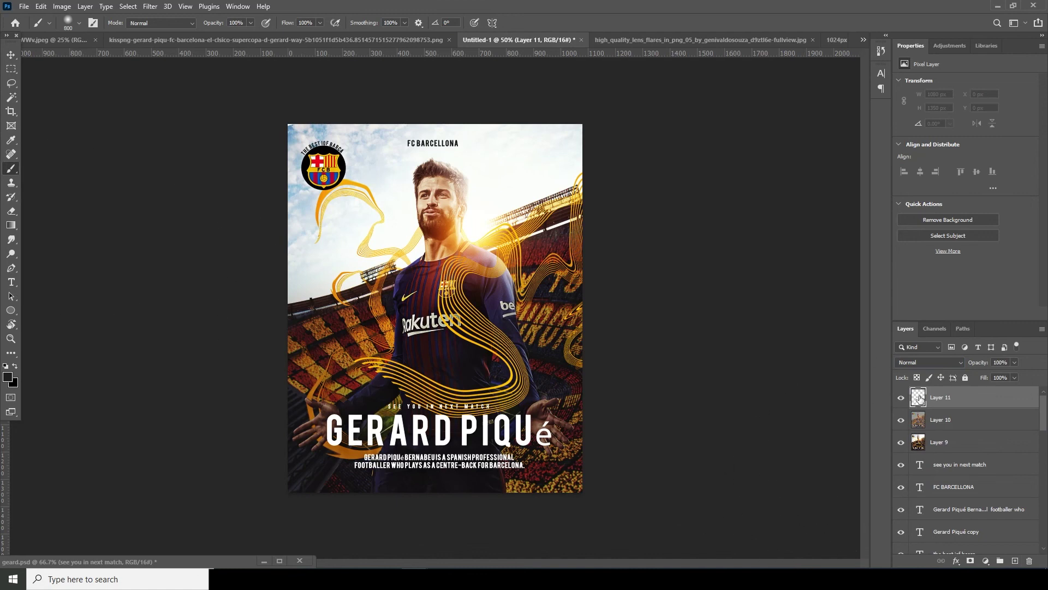
{"action": "key", "text": "alt+BackSpace"}
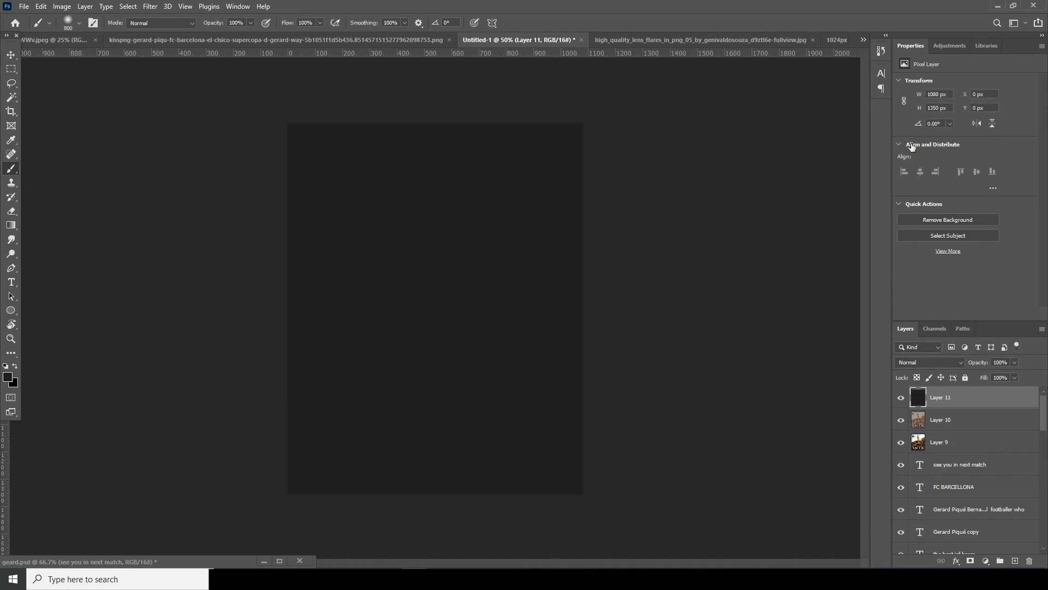
Add a thin outside stroke in color #232323 to the dark filled layer, reducing the stroke size
{"action": "left_click", "coordinate": [957, 561]}
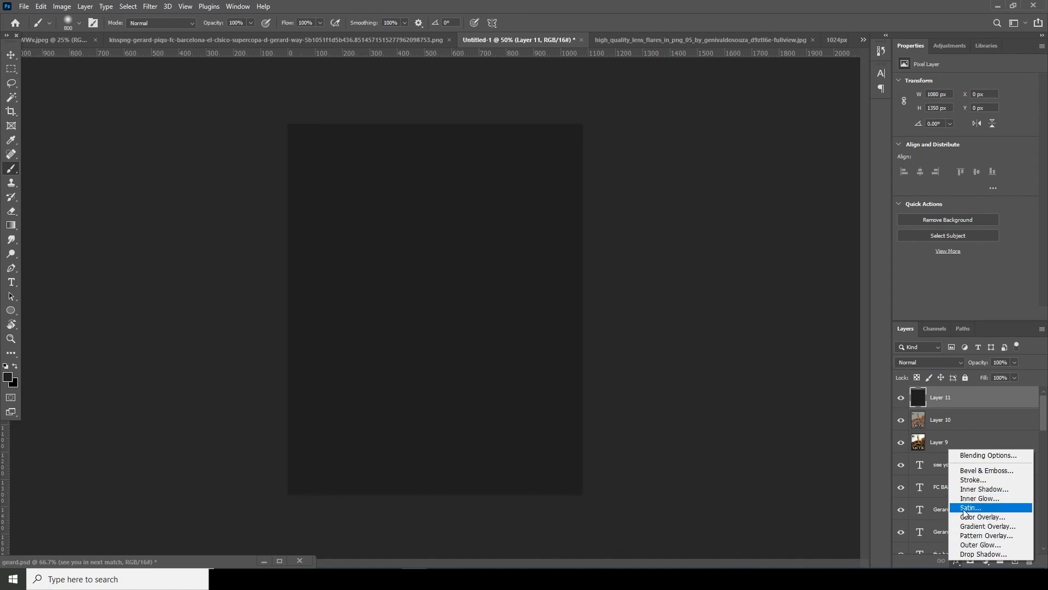
{"action": "left_click", "coordinate": [973, 479]}
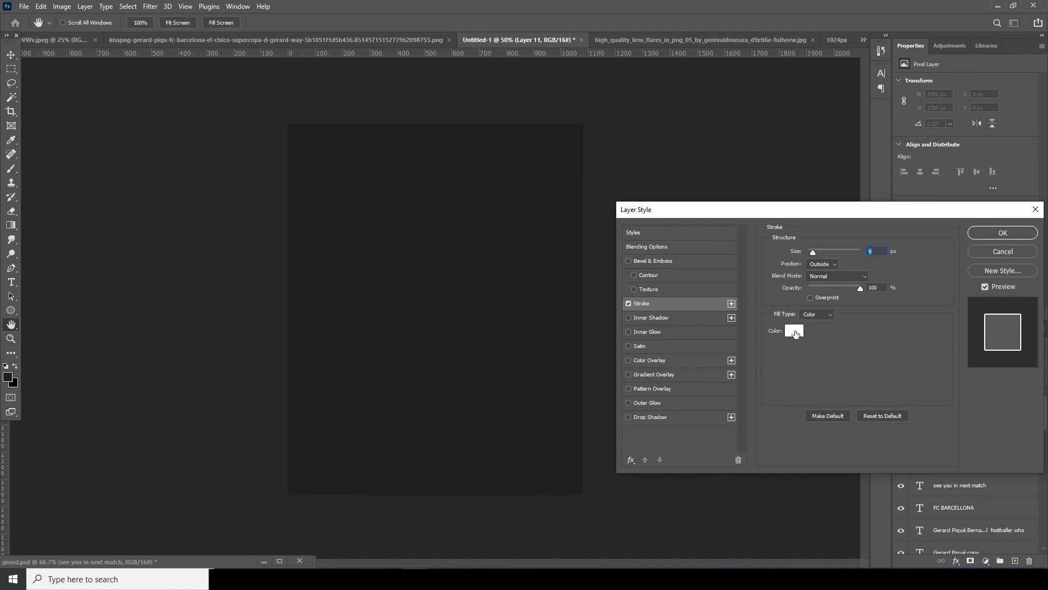
{"action": "left_click", "coordinate": [796, 334]}
{"action": "left_click", "coordinate": [704, 325]}
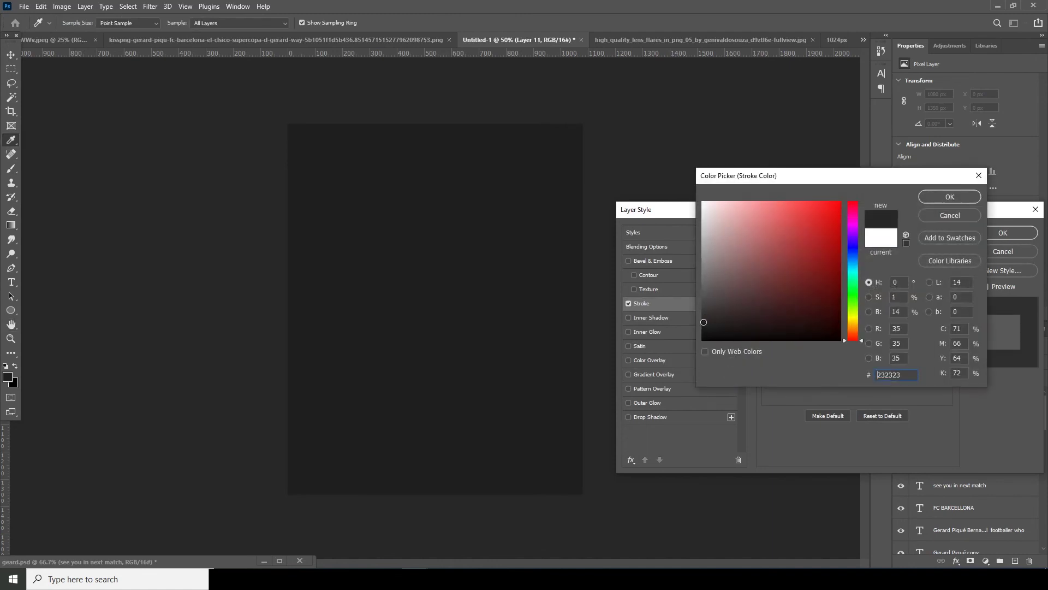
{"action": "left_click", "coordinate": [927, 198]}
{"action": "left_click_drag", "start_coordinate": [815, 260], "coordinate": [812, 258]}
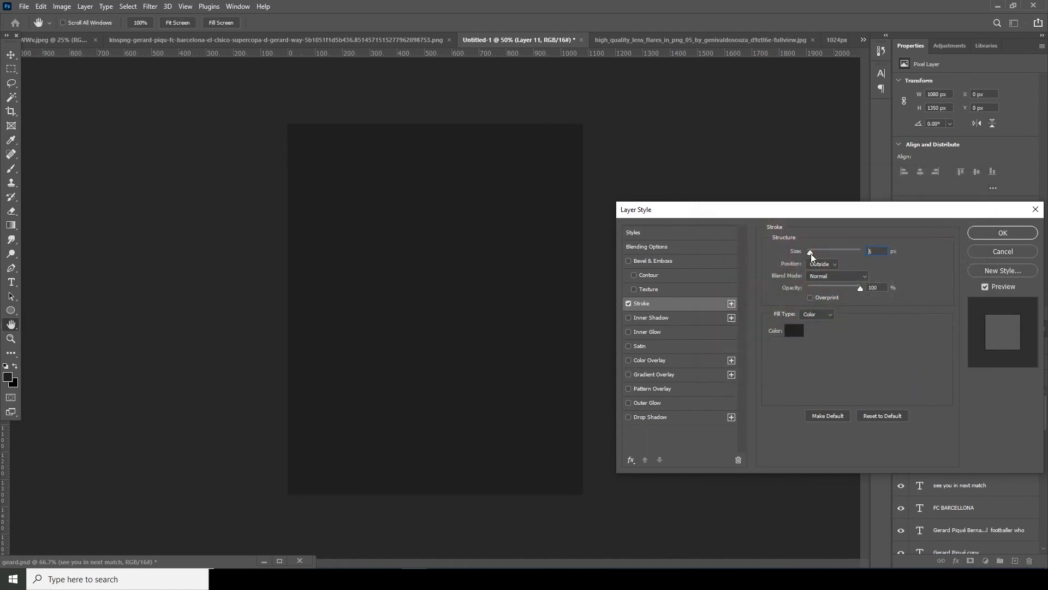
{"action": "left_click", "coordinate": [1017, 233]}
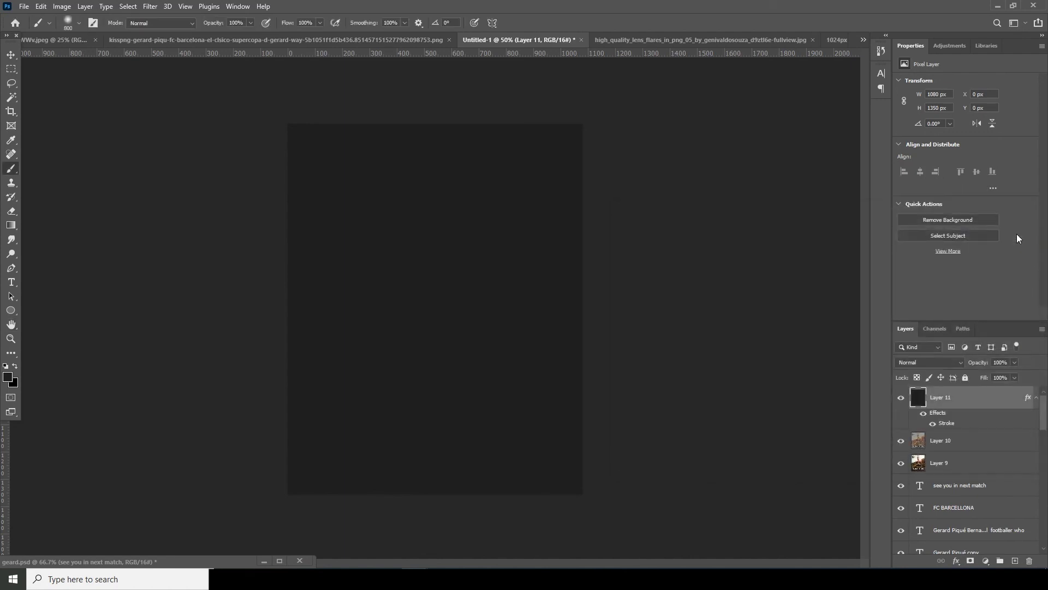
Set the stroked layer's fill to 0% and scale it to 97.62% about its center as an inset frame
{"action": "left_click", "coordinate": [1015, 378]}
{"action": "left_click_drag", "start_coordinate": [998, 391], "coordinate": [831, 394]}
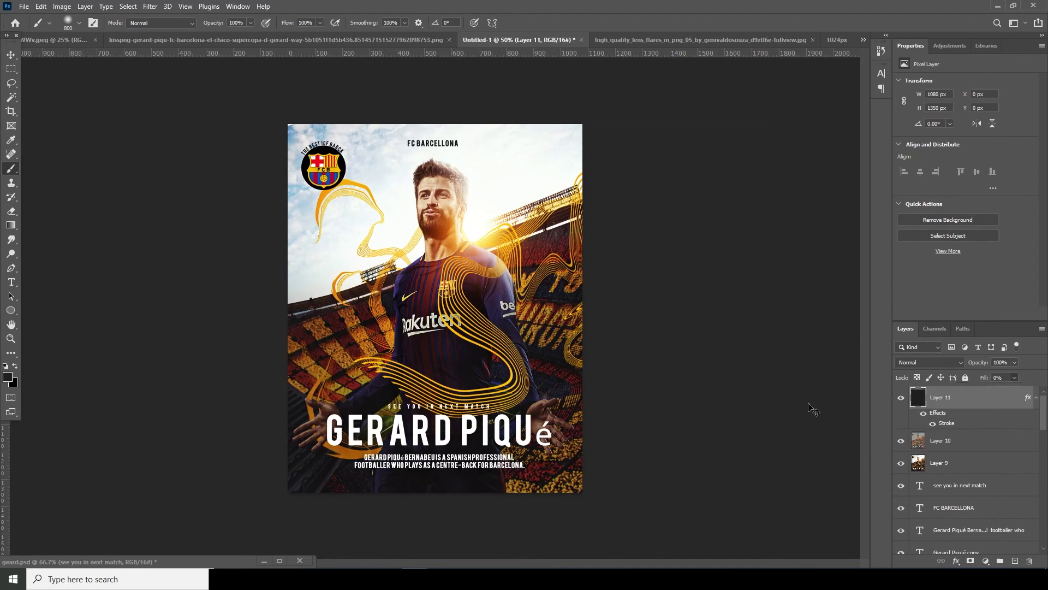
{"action": "key", "text": "ctrl+t"}
{"action": "left_click_drag", "start_coordinate": [582, 492], "coordinate": [579, 487]}
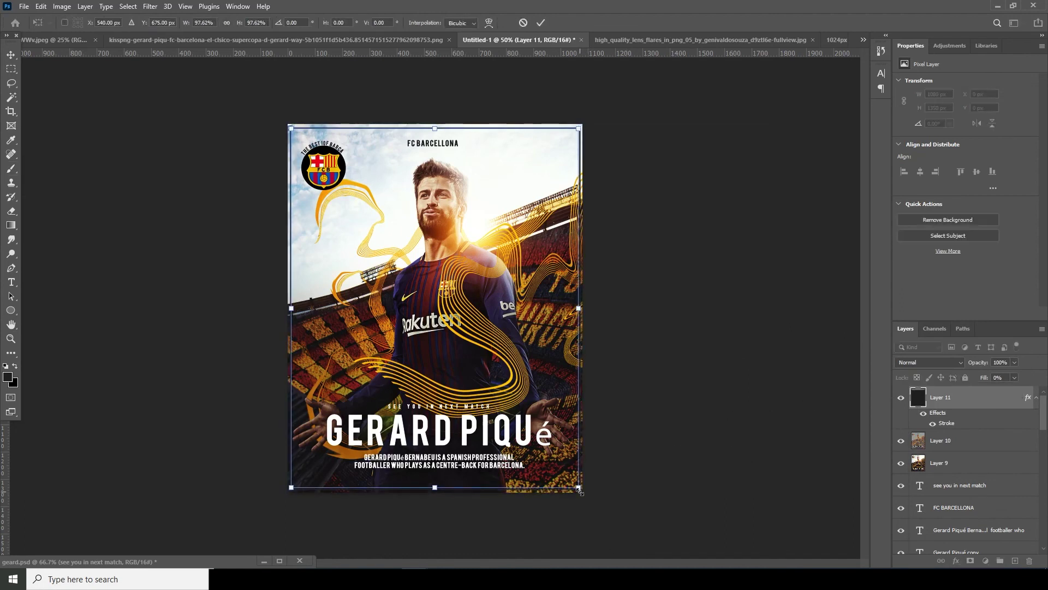
{"action": "key", "text": "Return"}
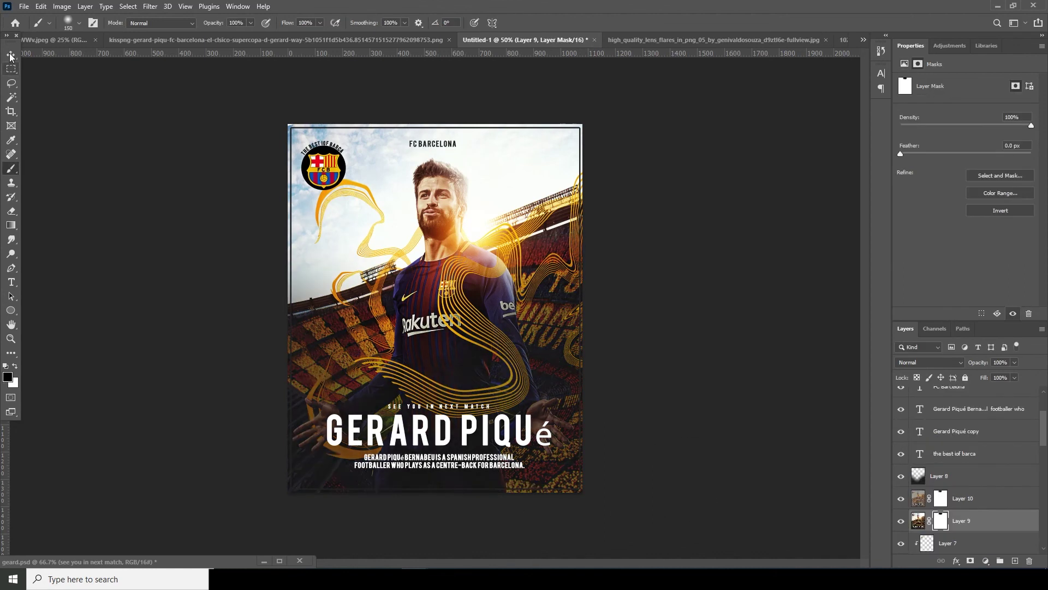
Check the frame's spacing from the canvas edges with the Move tool's distance guides
{"action": "key", "text": "v"}
{"action": "key", "text": "ctrl"}
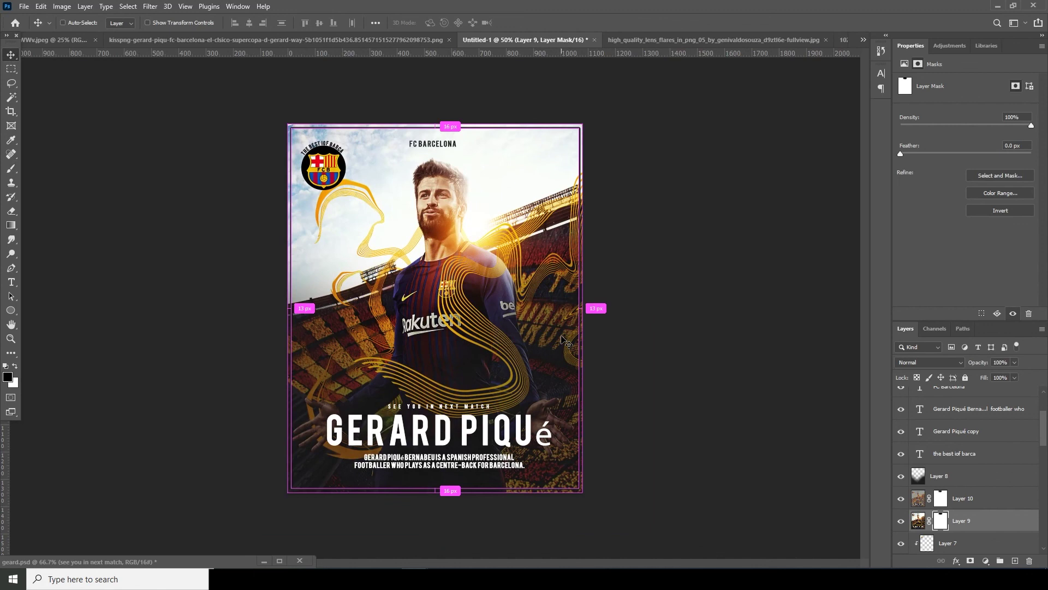